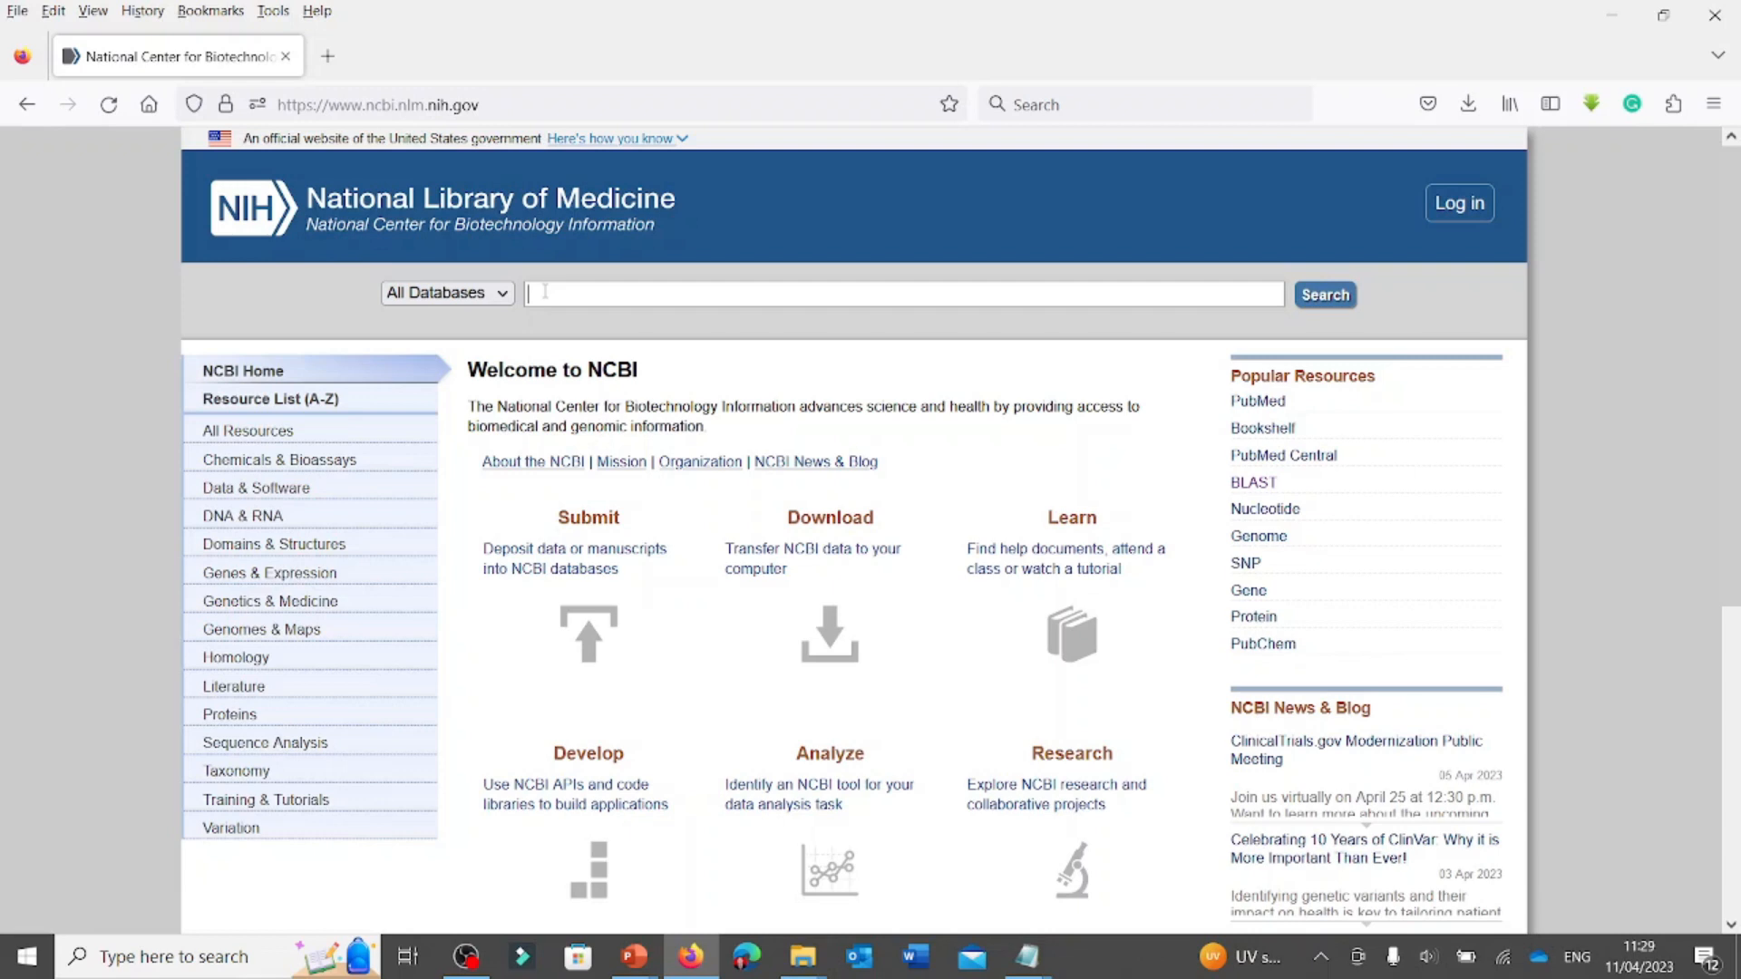
Search all NCBI databases for "plasmodium falciparum".
text(plasmodium falcip)
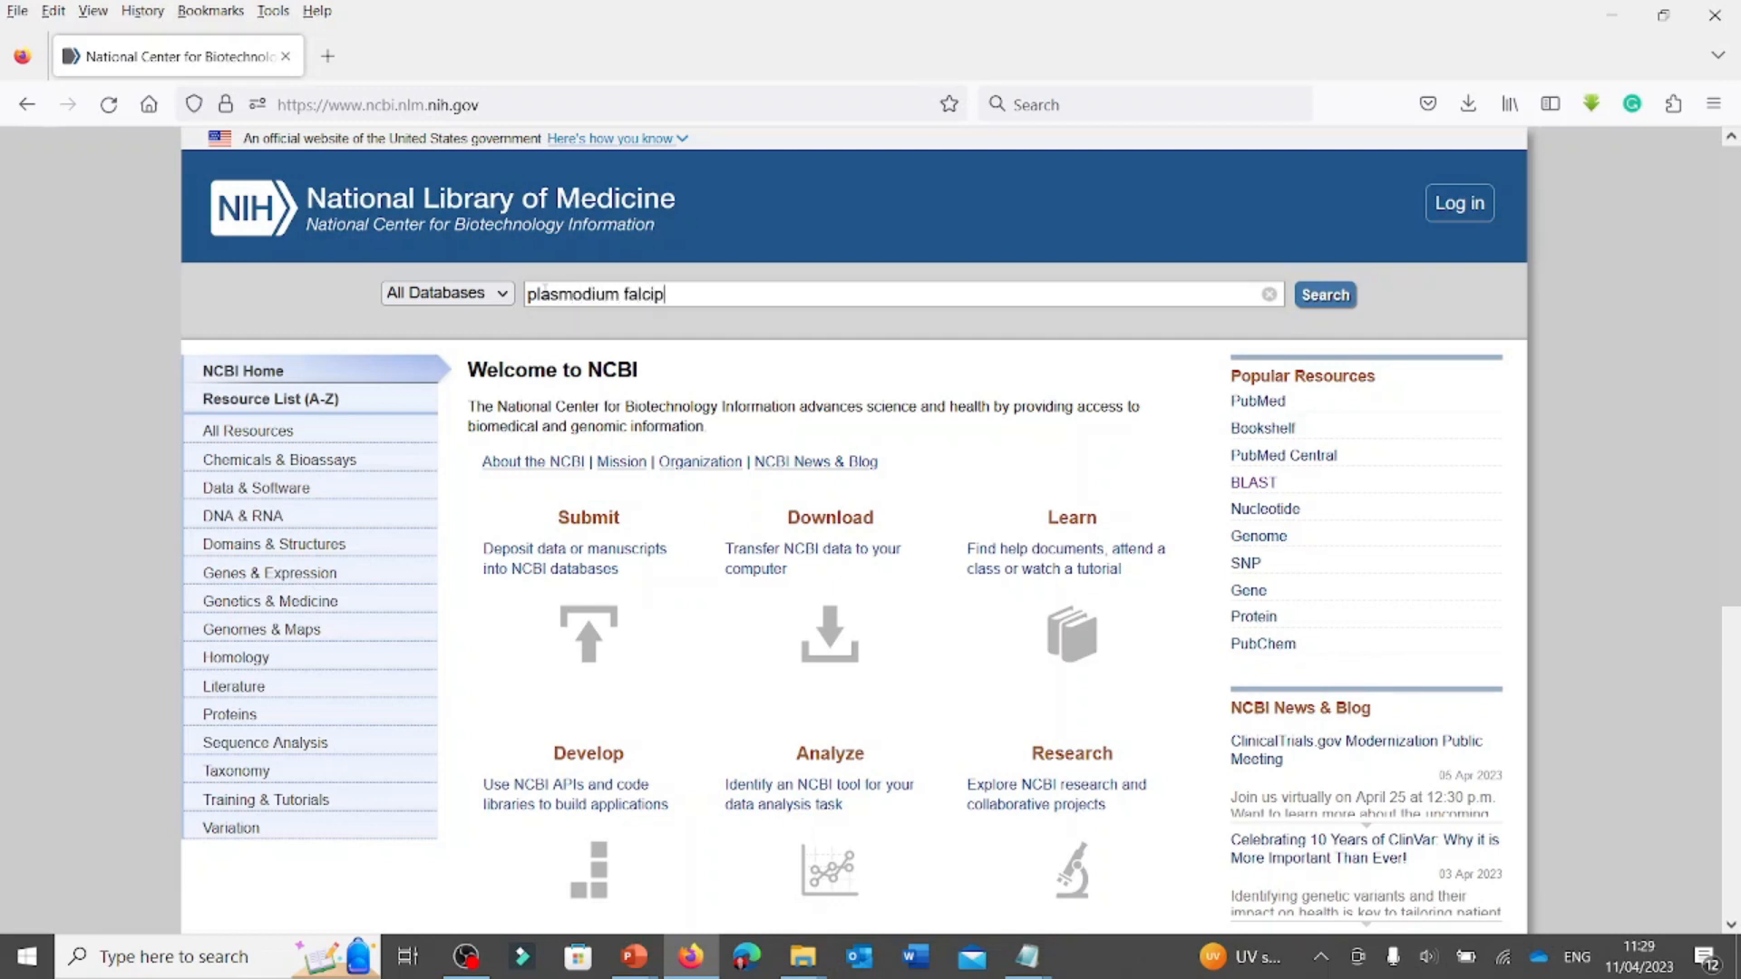
text(arum)
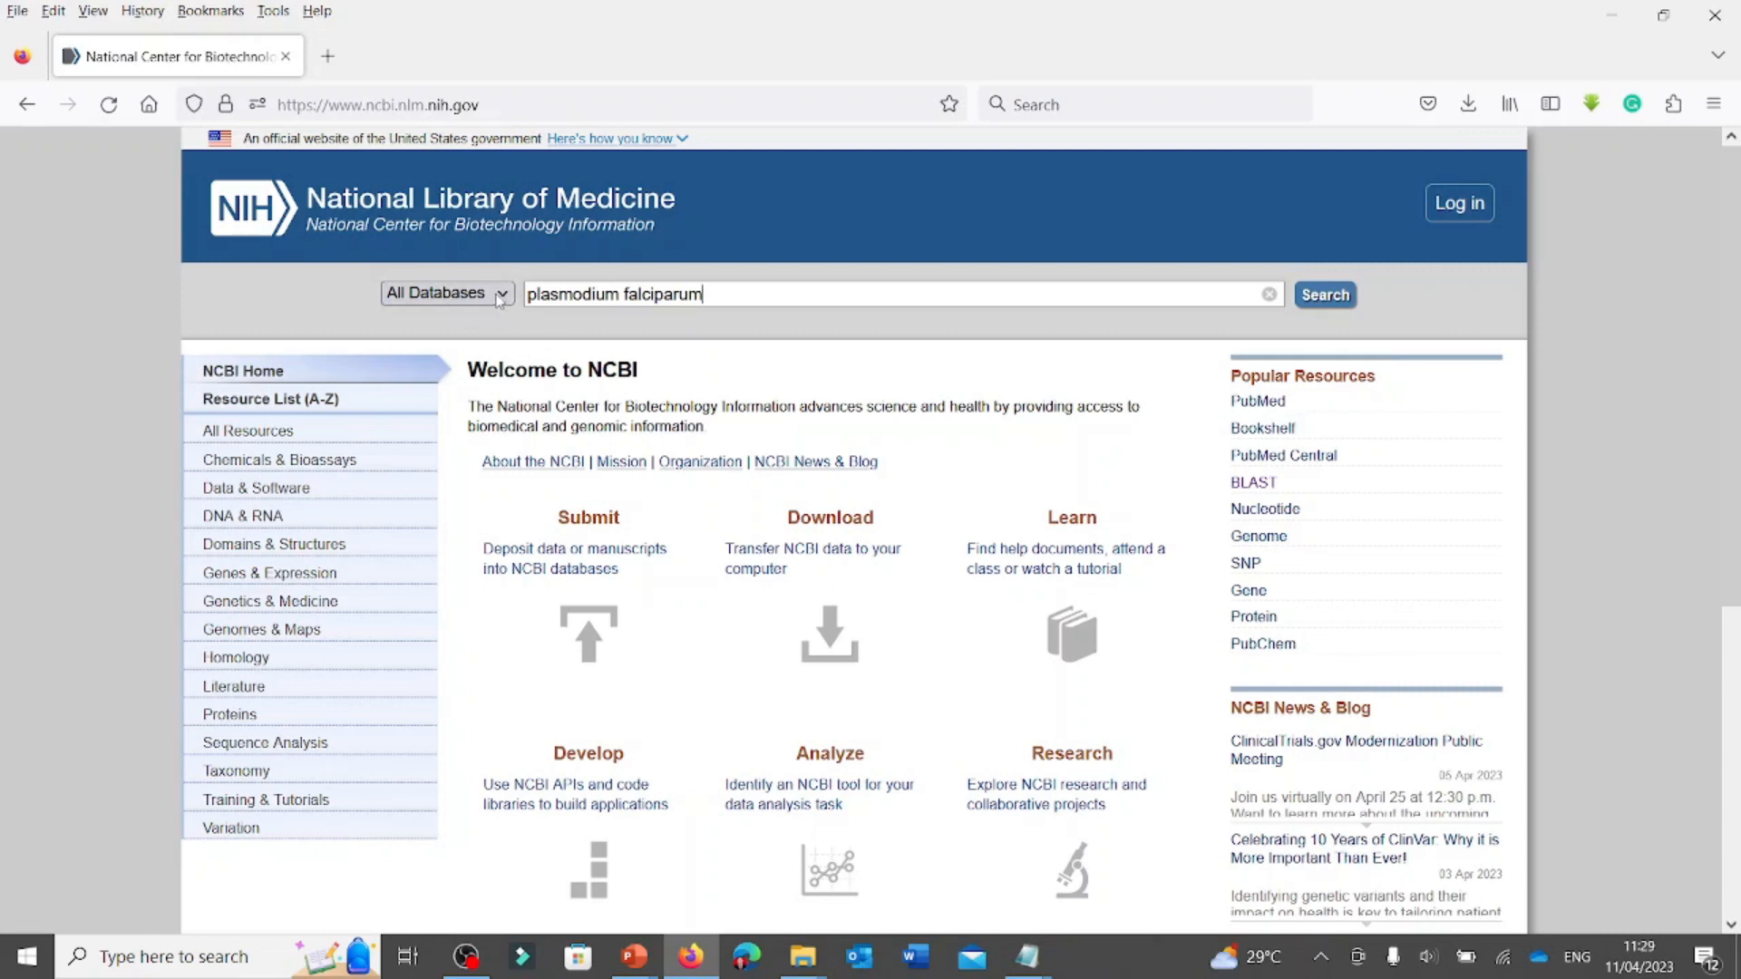
click(1343, 298)
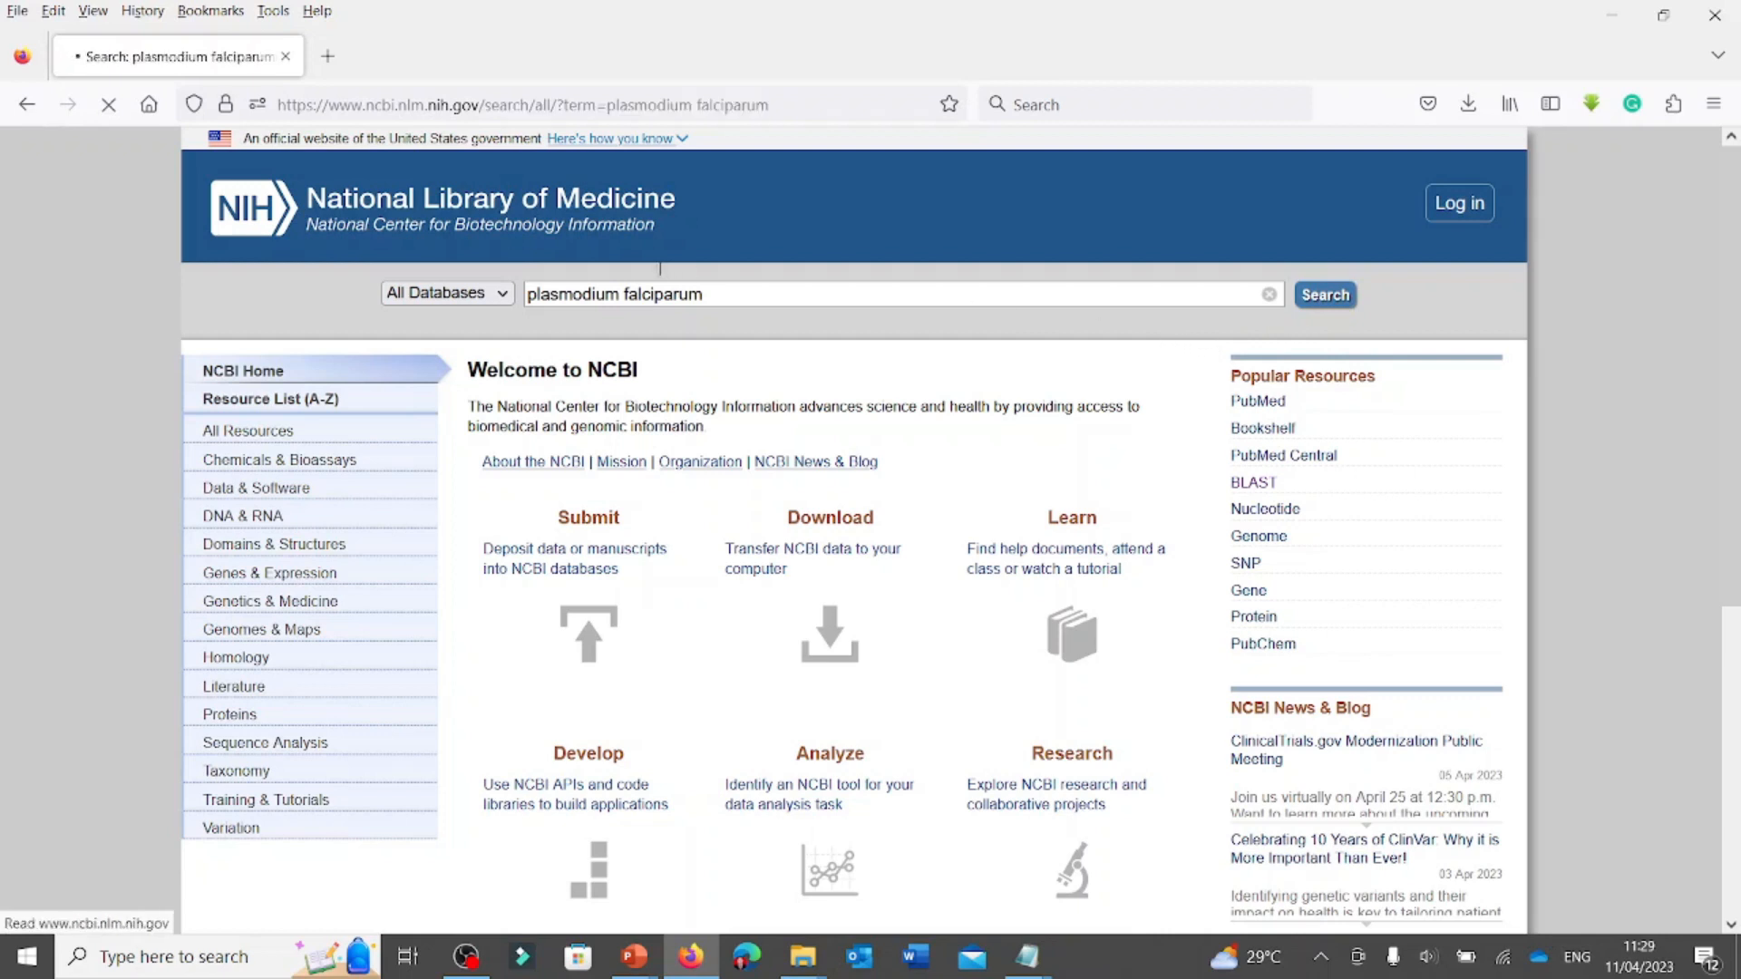
Open the Protein database results for the plasmodium falciparum search.
scroll(481, 451, down, 5)
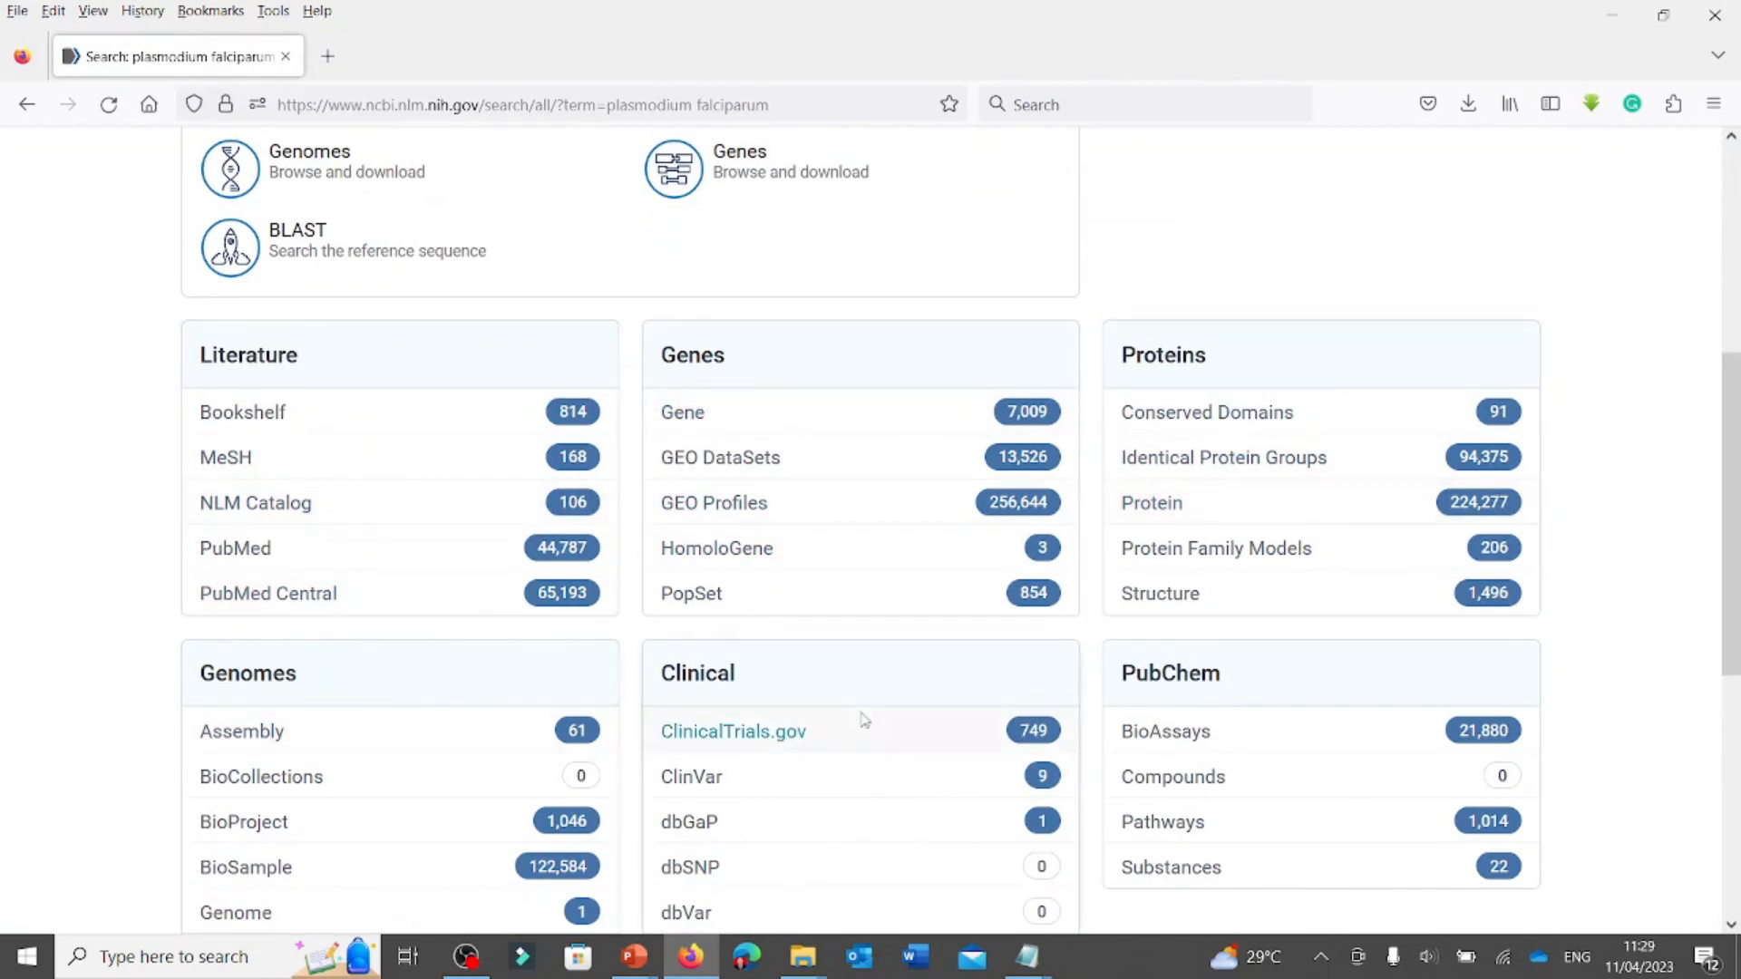
scroll(863, 719, down, 1)
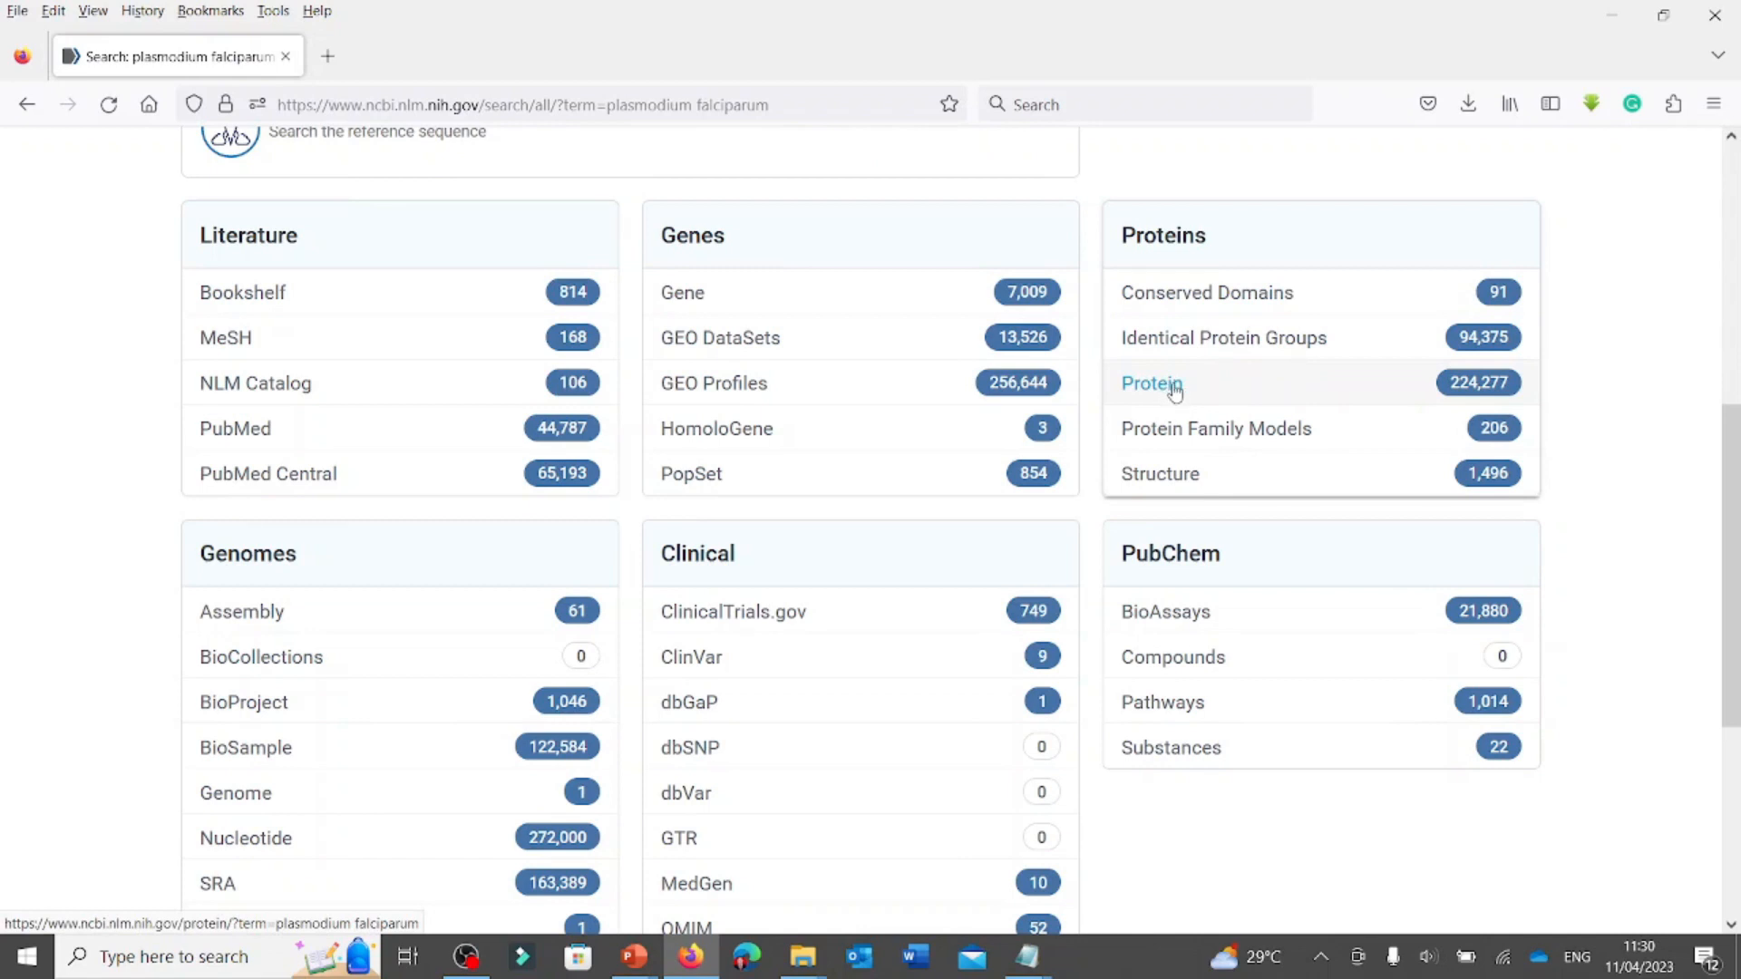
scroll(1176, 390, up, 3)
scroll(1176, 390, down, 3)
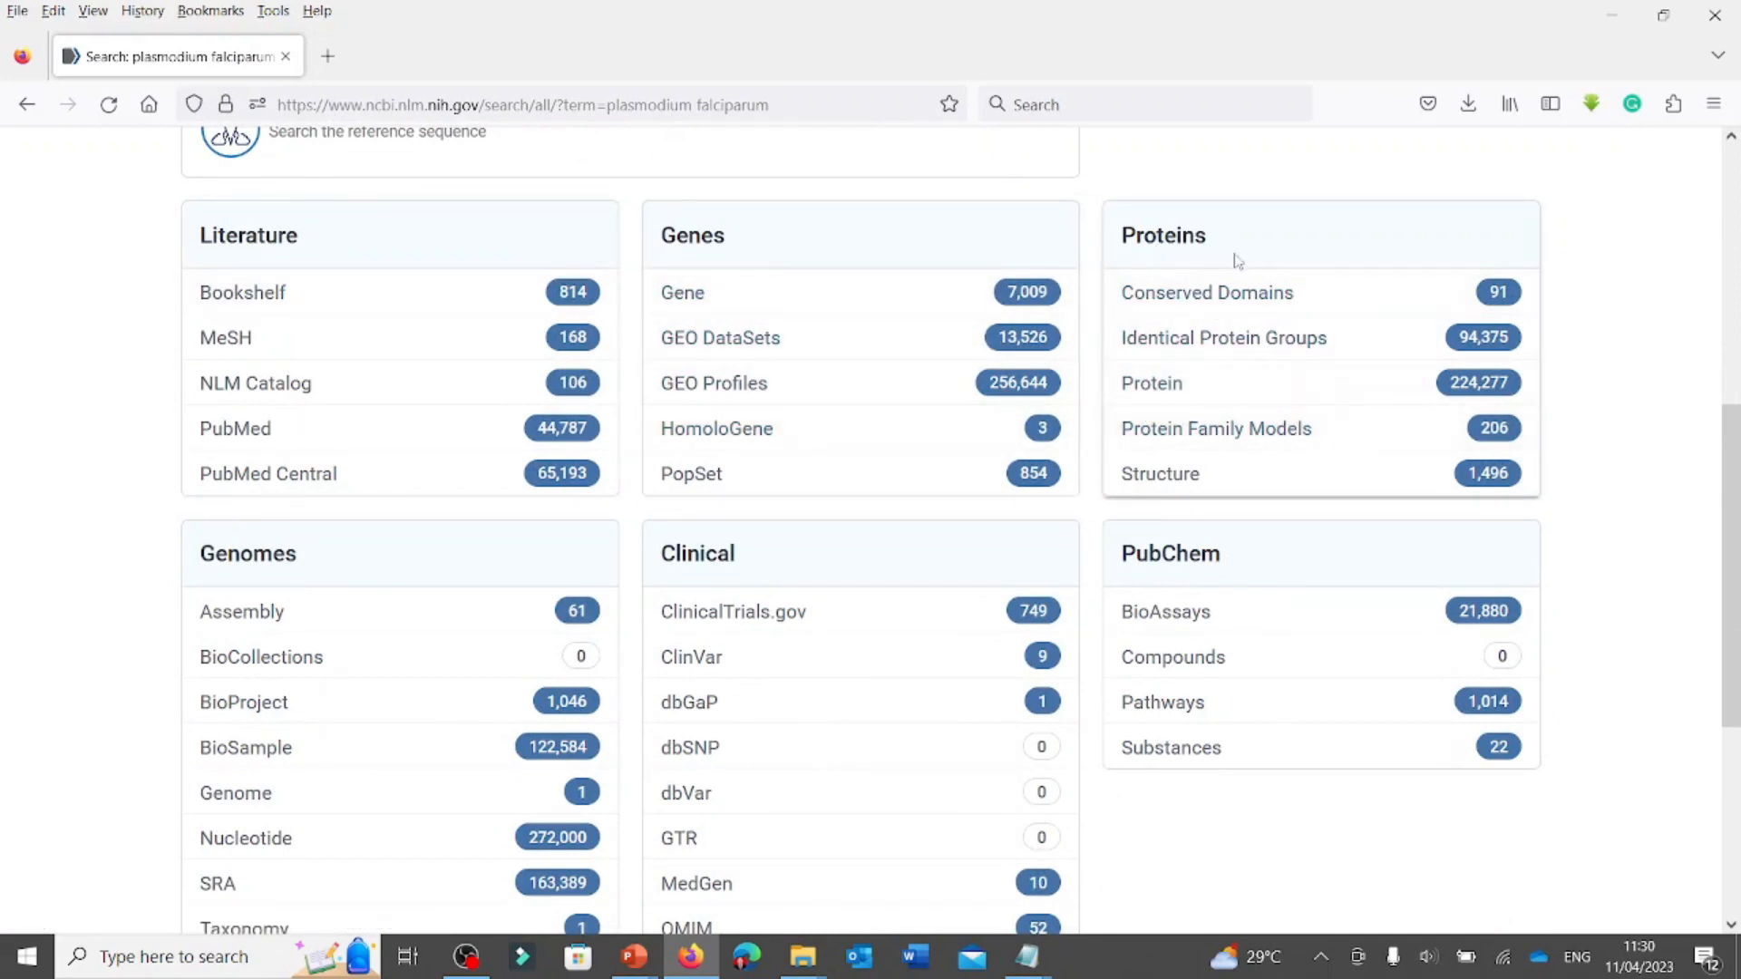
click(1172, 397)
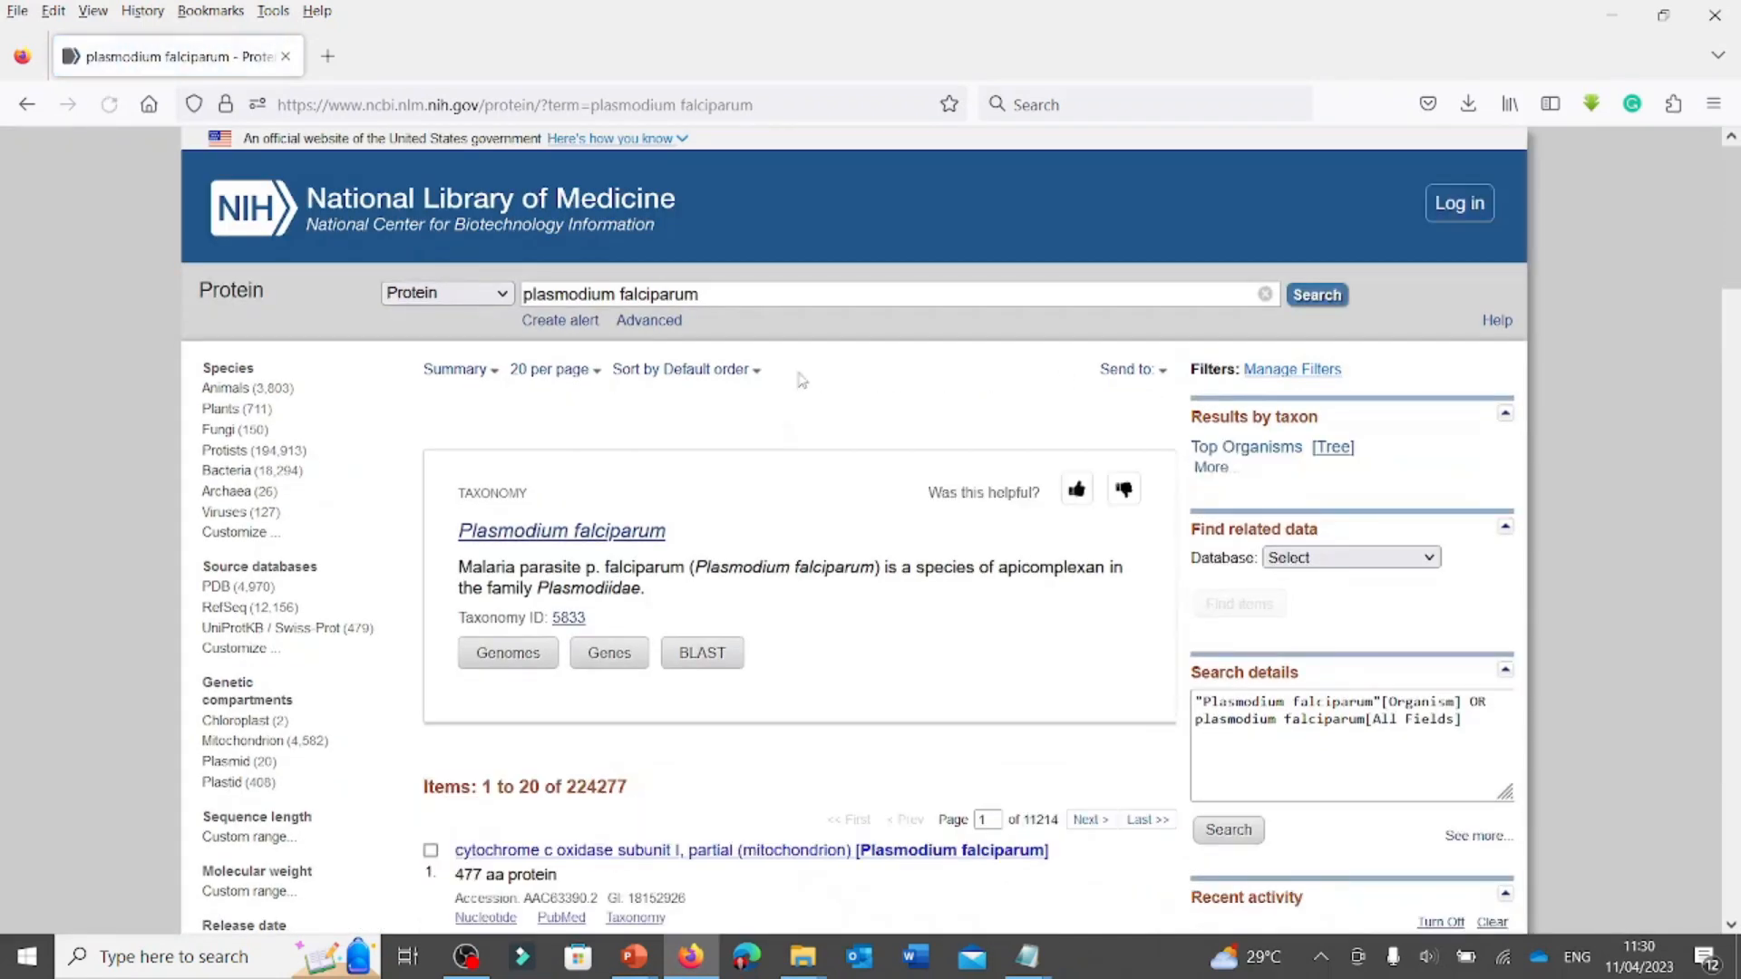
Expand and collapse the full list of top organisms in the protein results' taxon summary.
scroll(802, 379, down, 3)
scroll(1177, 436, up, 1)
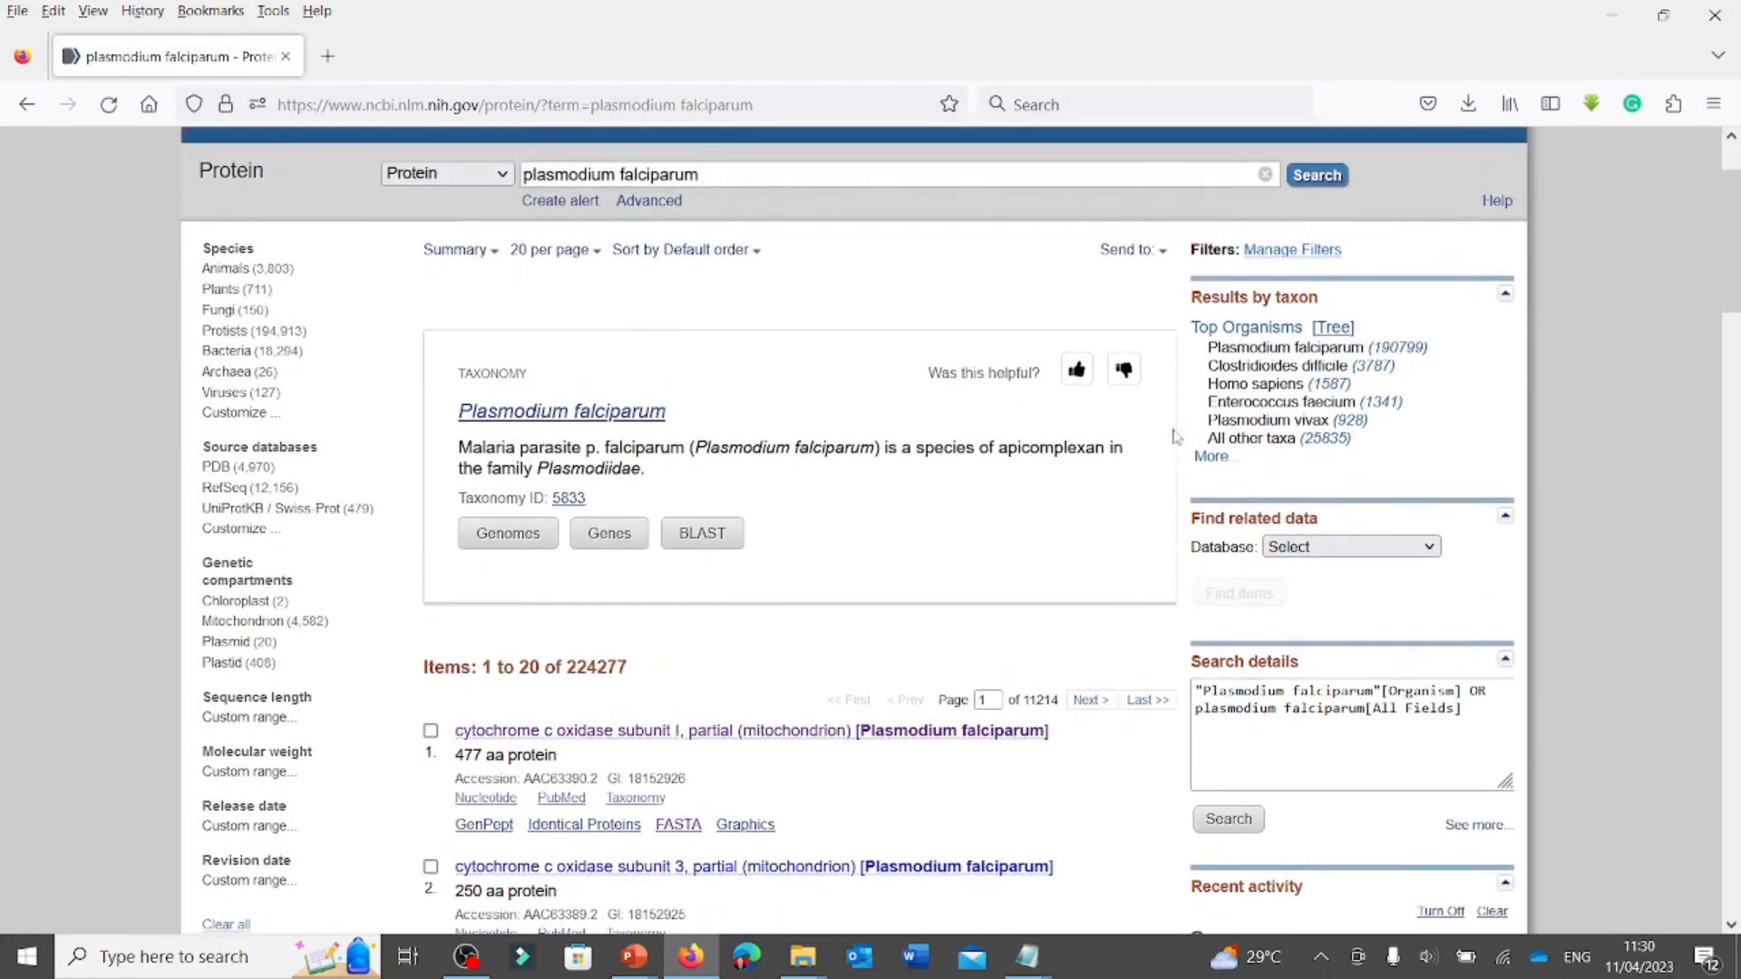
click(1216, 460)
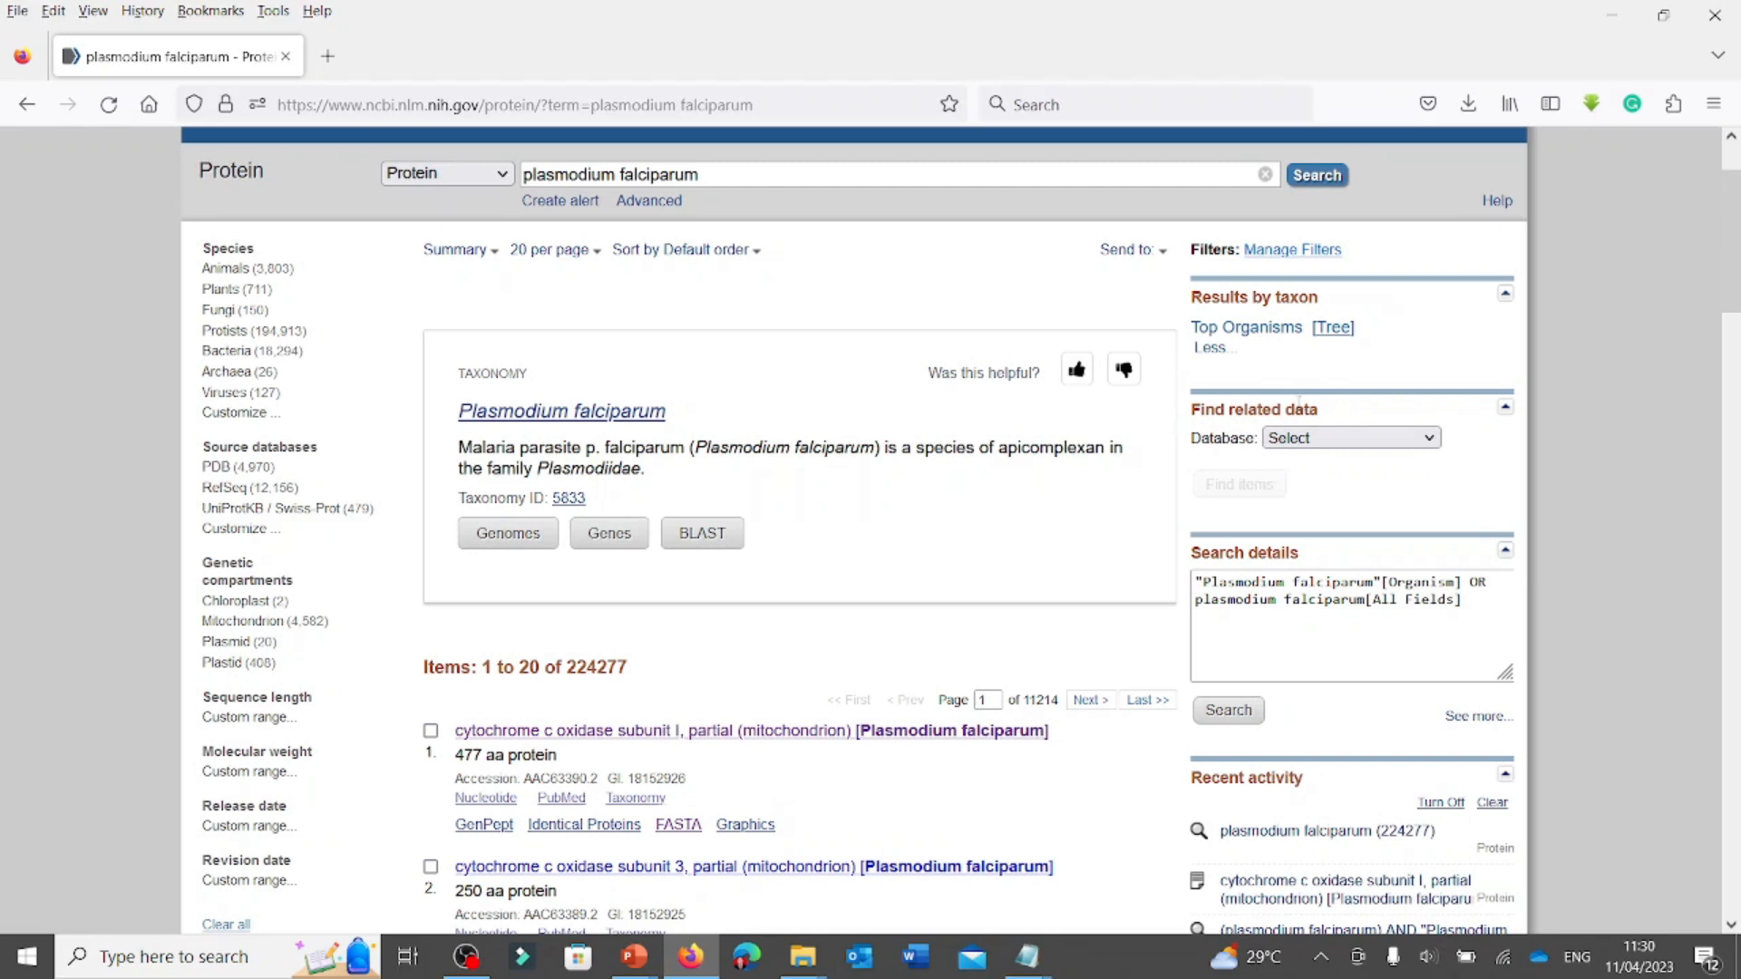
click(1218, 355)
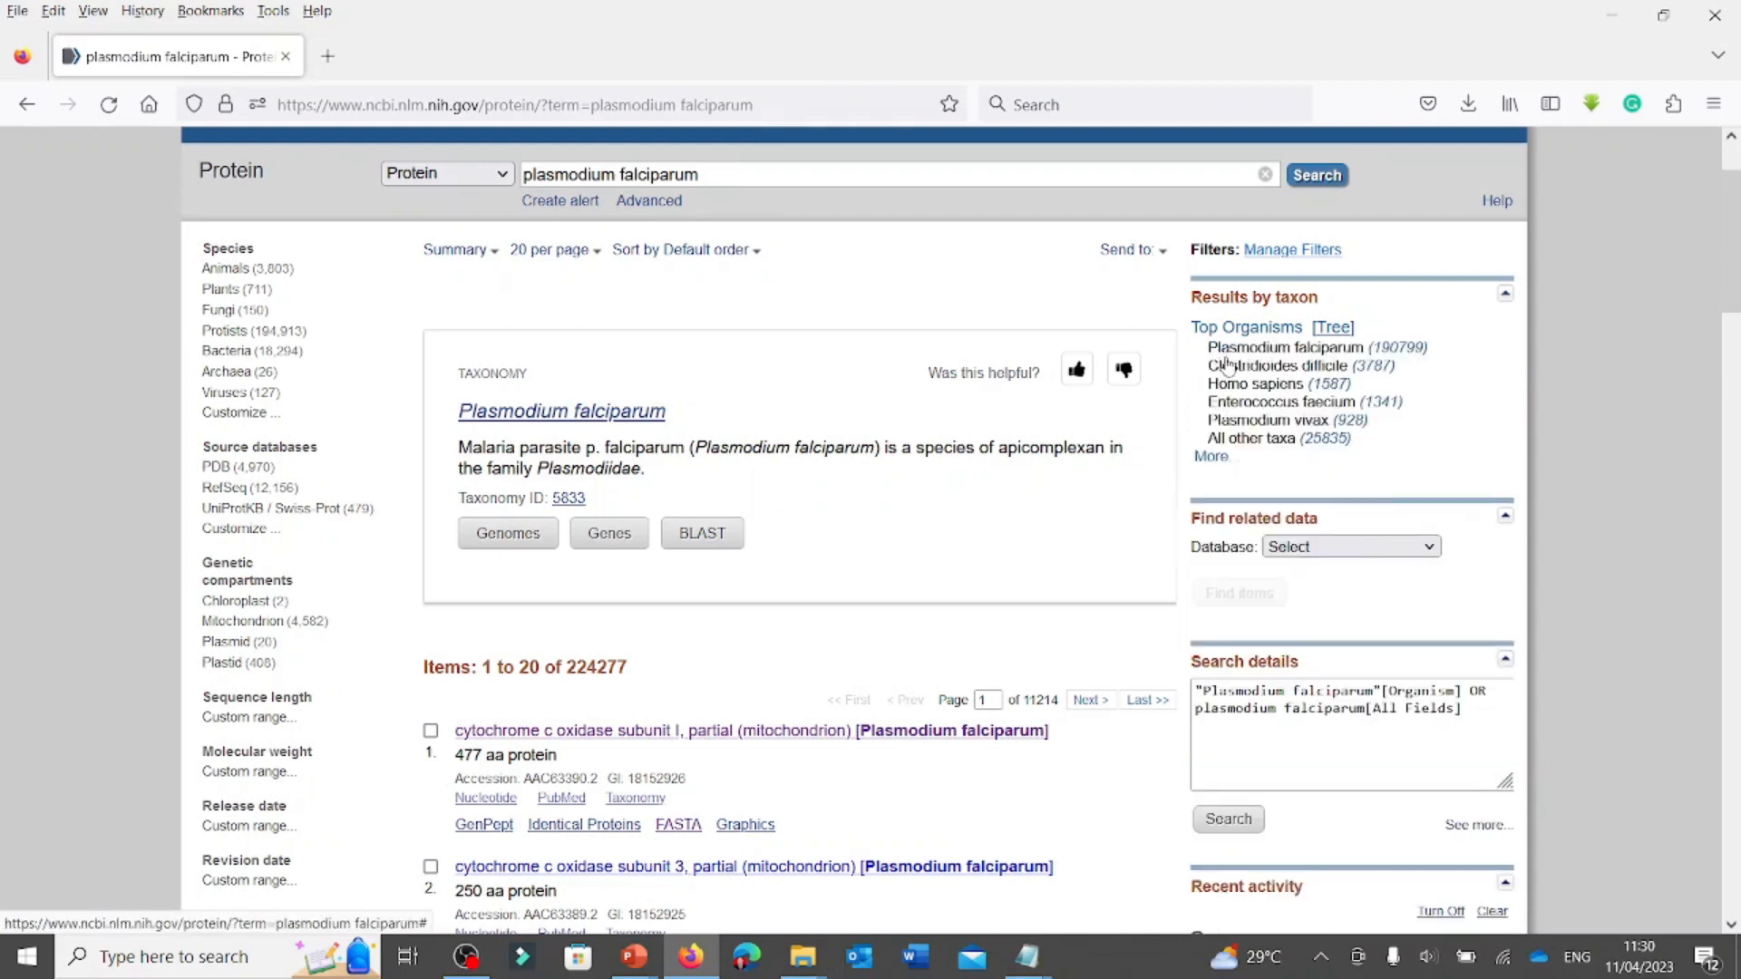
click(1225, 456)
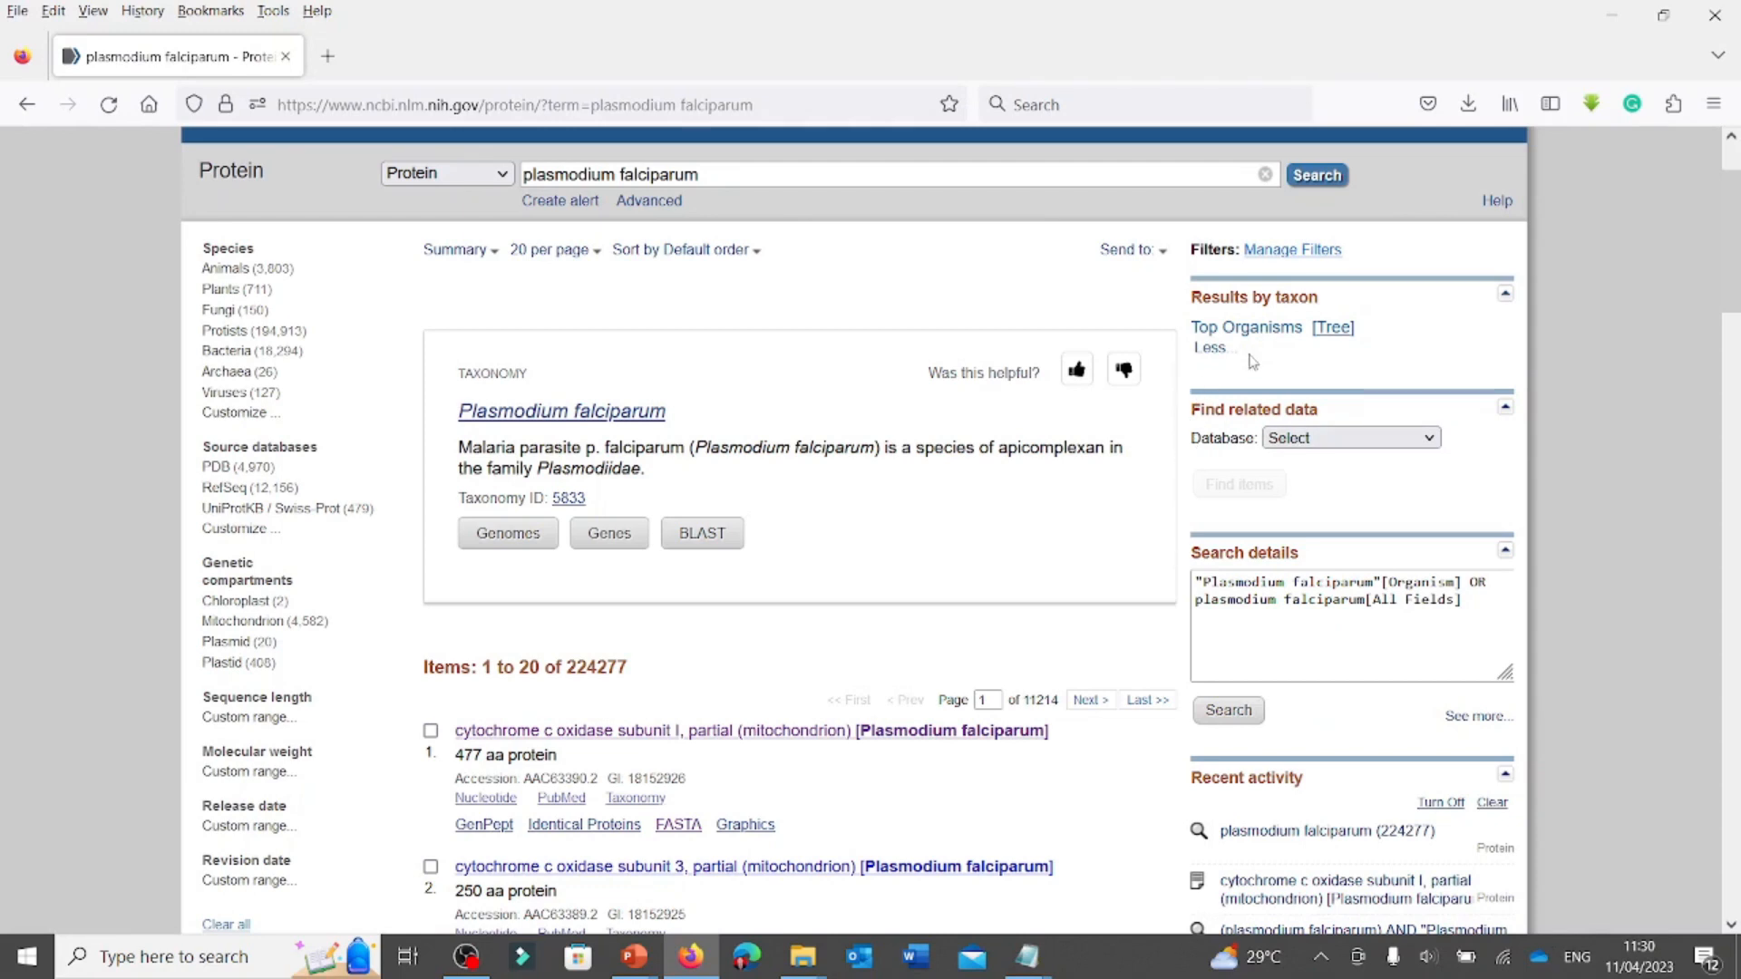
click(1217, 352)
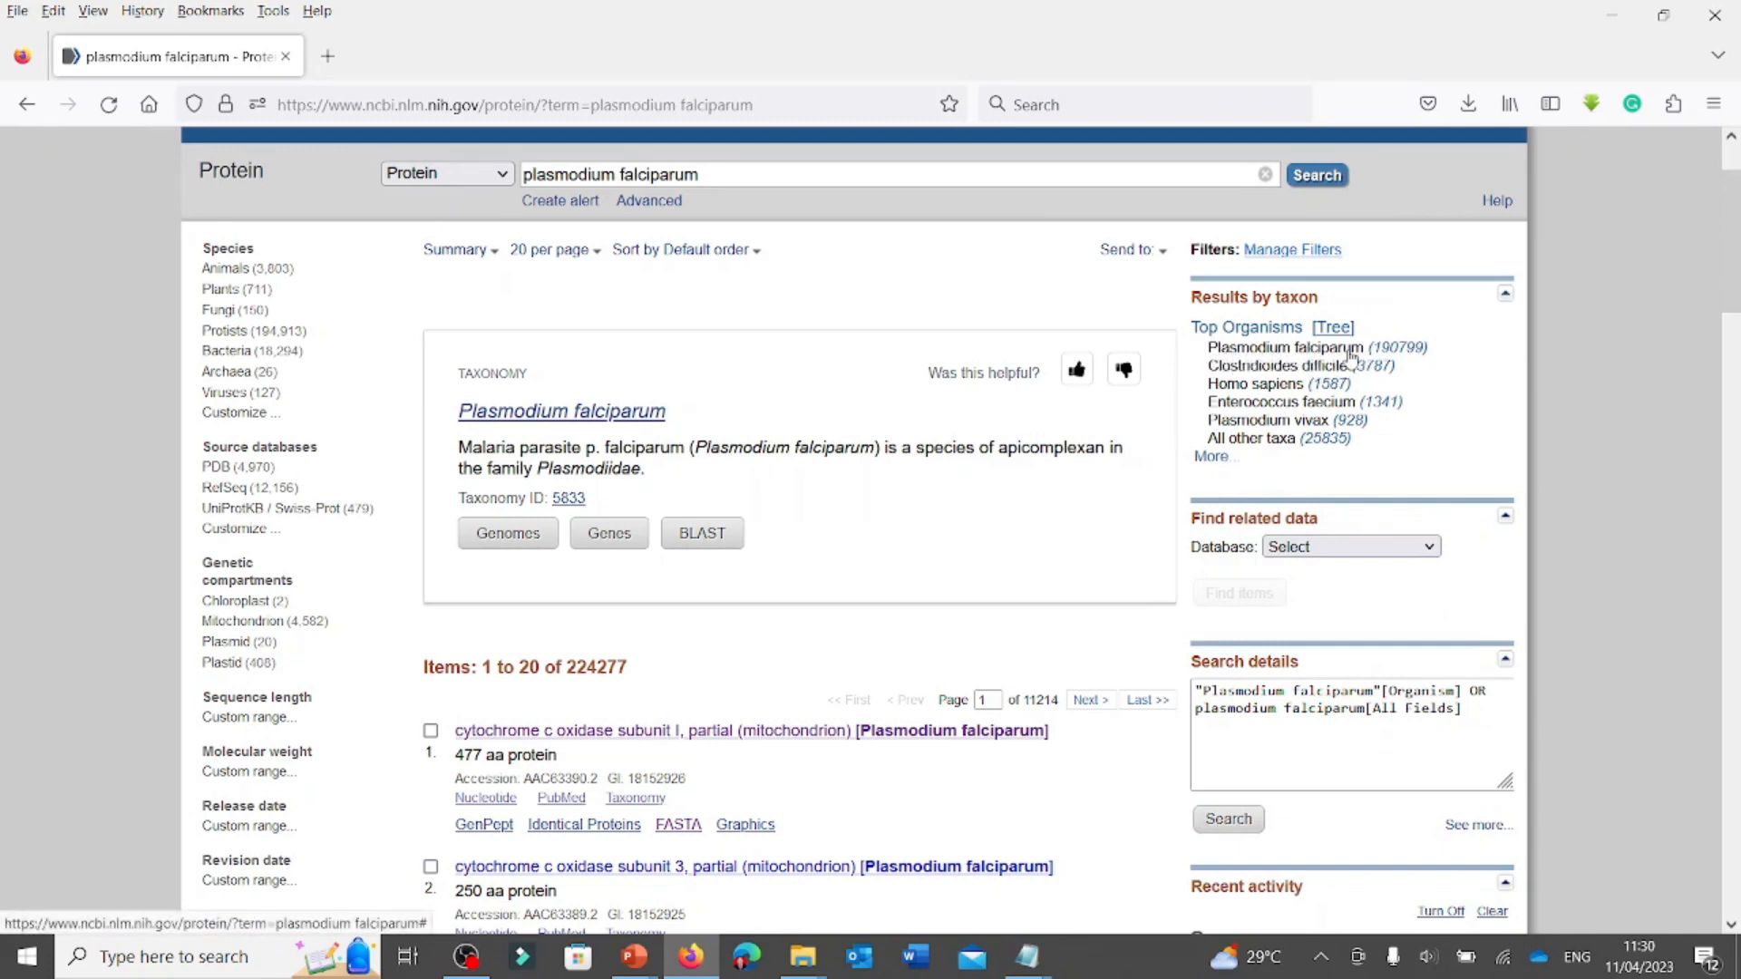
Filter the protein results to the organism Plasmodium falciparum, going back to the result list to reapply the filter.
click(1401, 350)
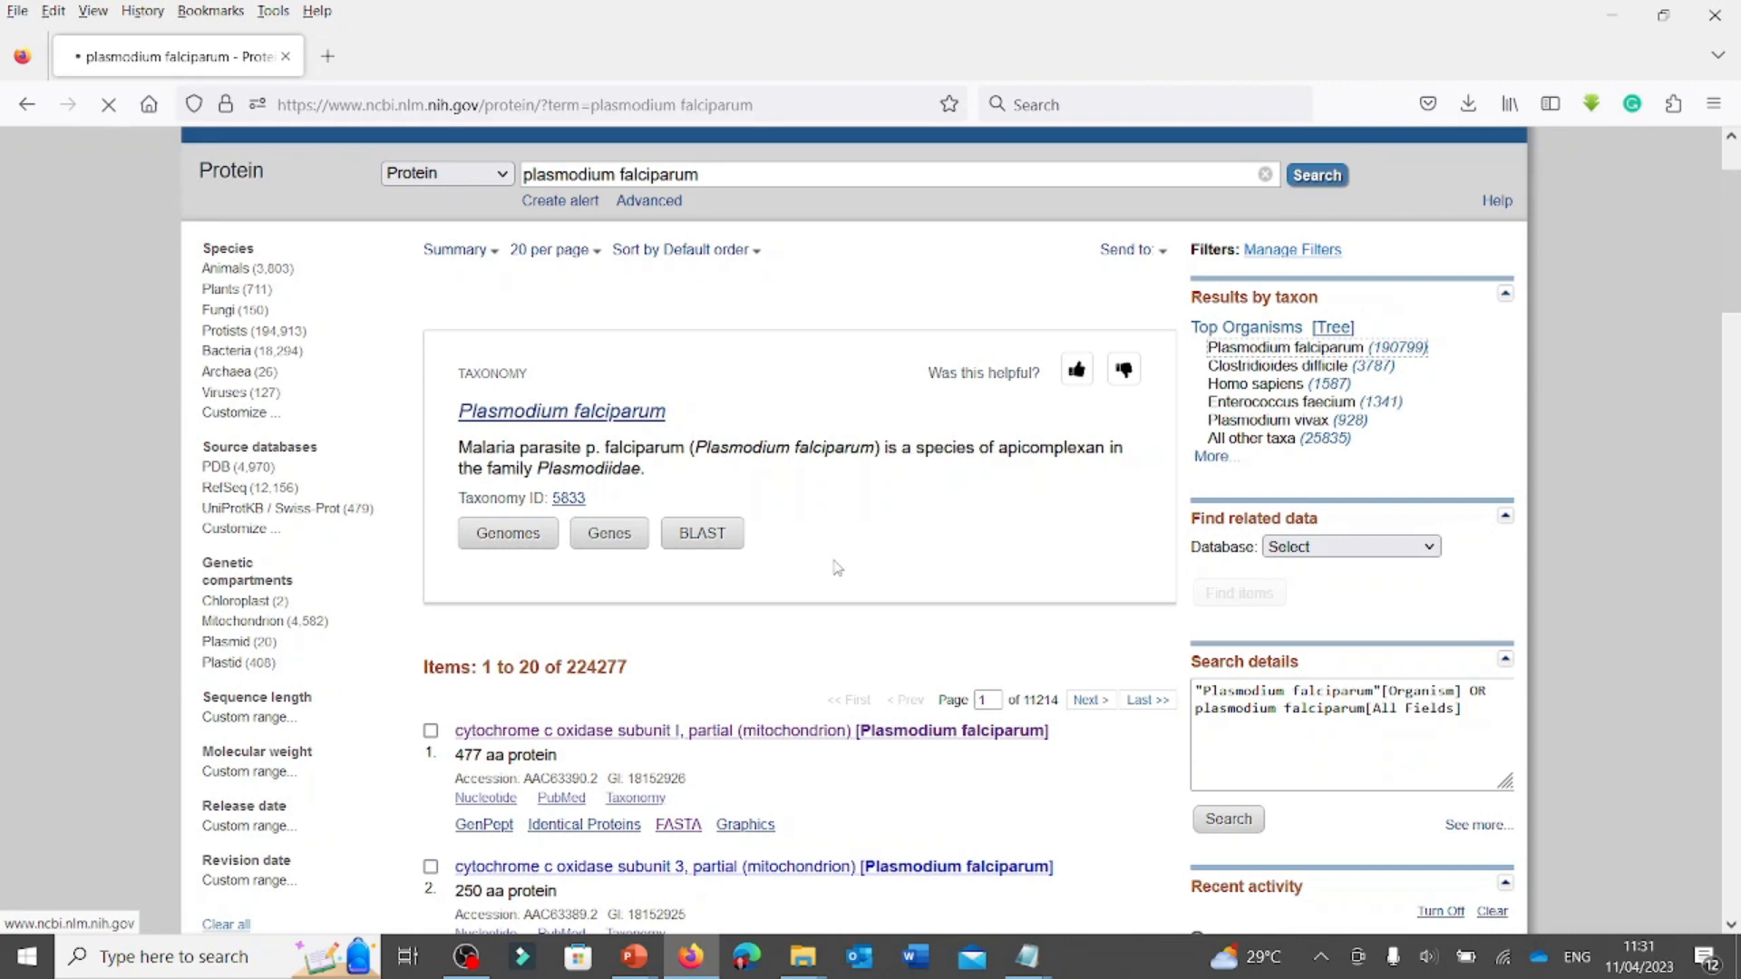
scroll(835, 563, down, 3)
scroll(886, 563, up, 3)
click(1329, 347)
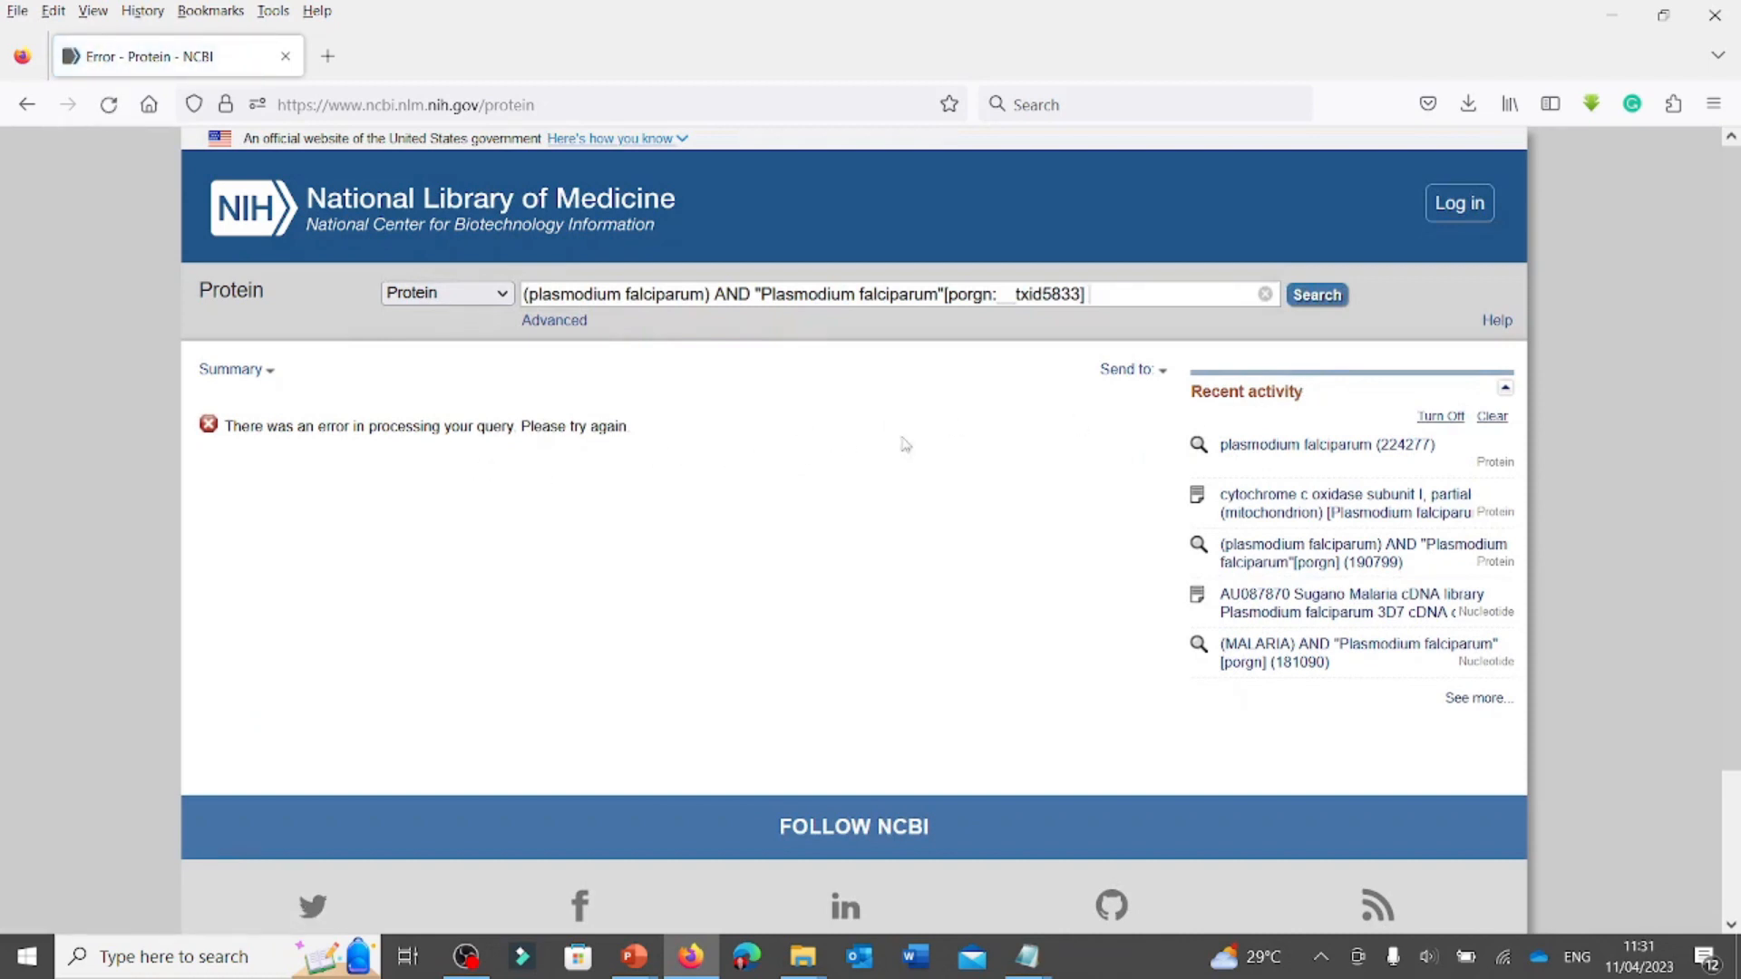
click(38, 116)
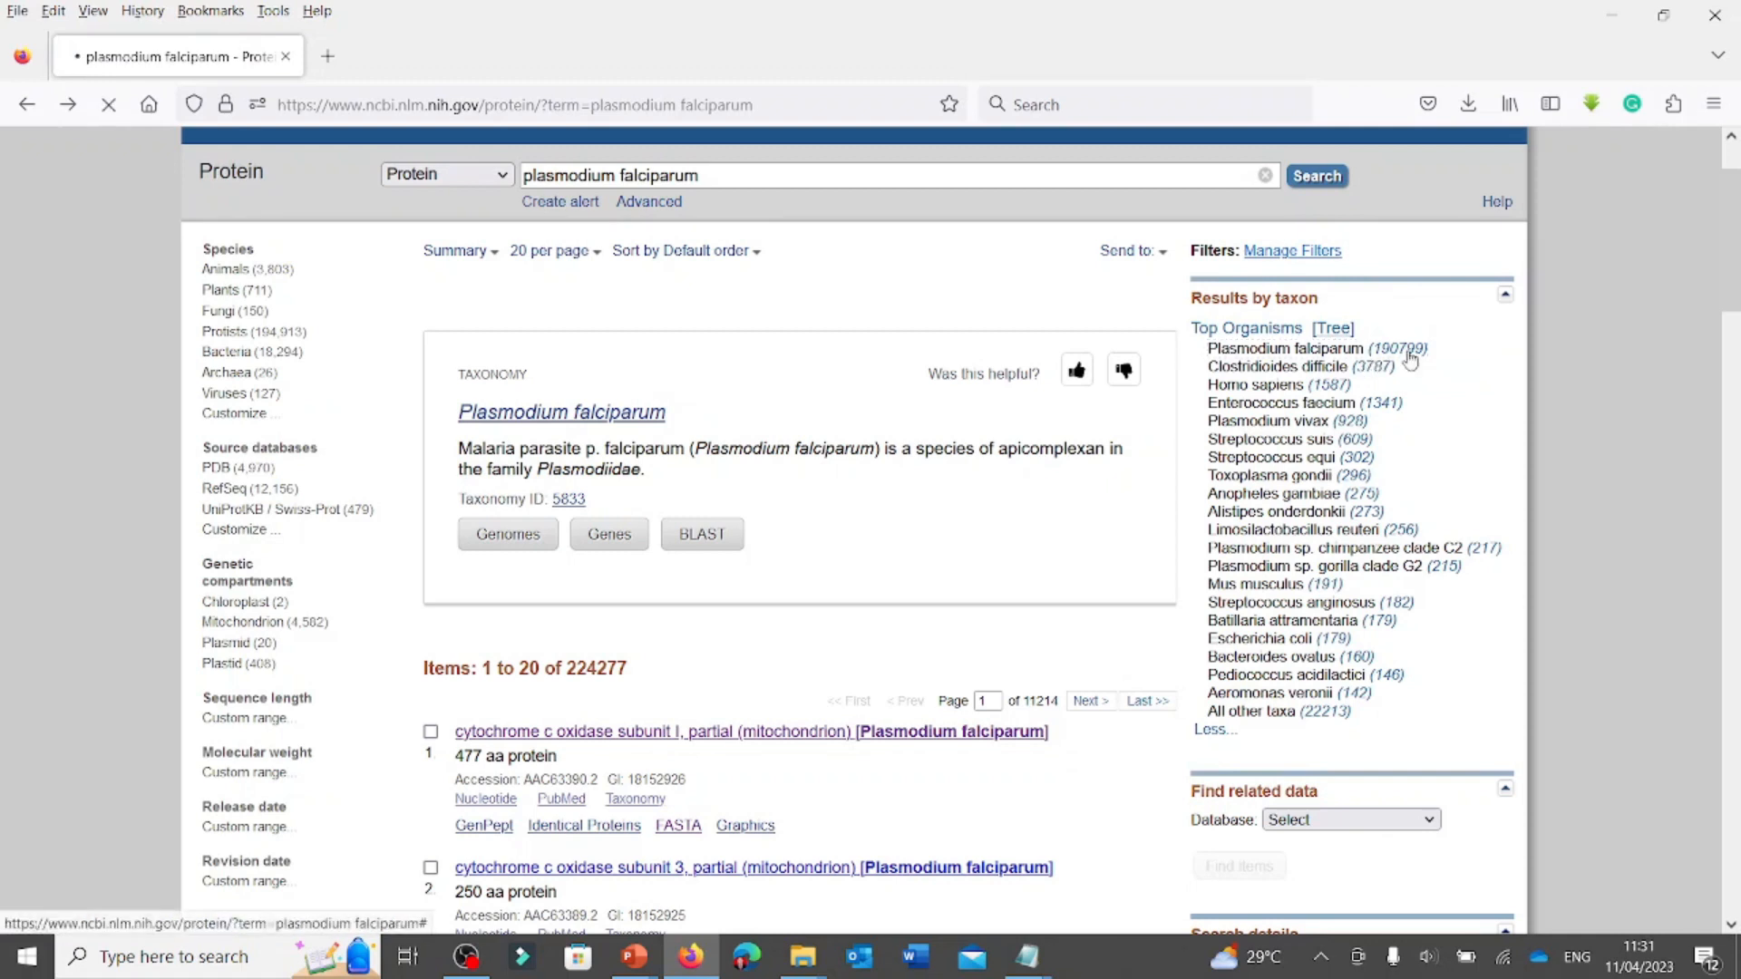
click(1401, 352)
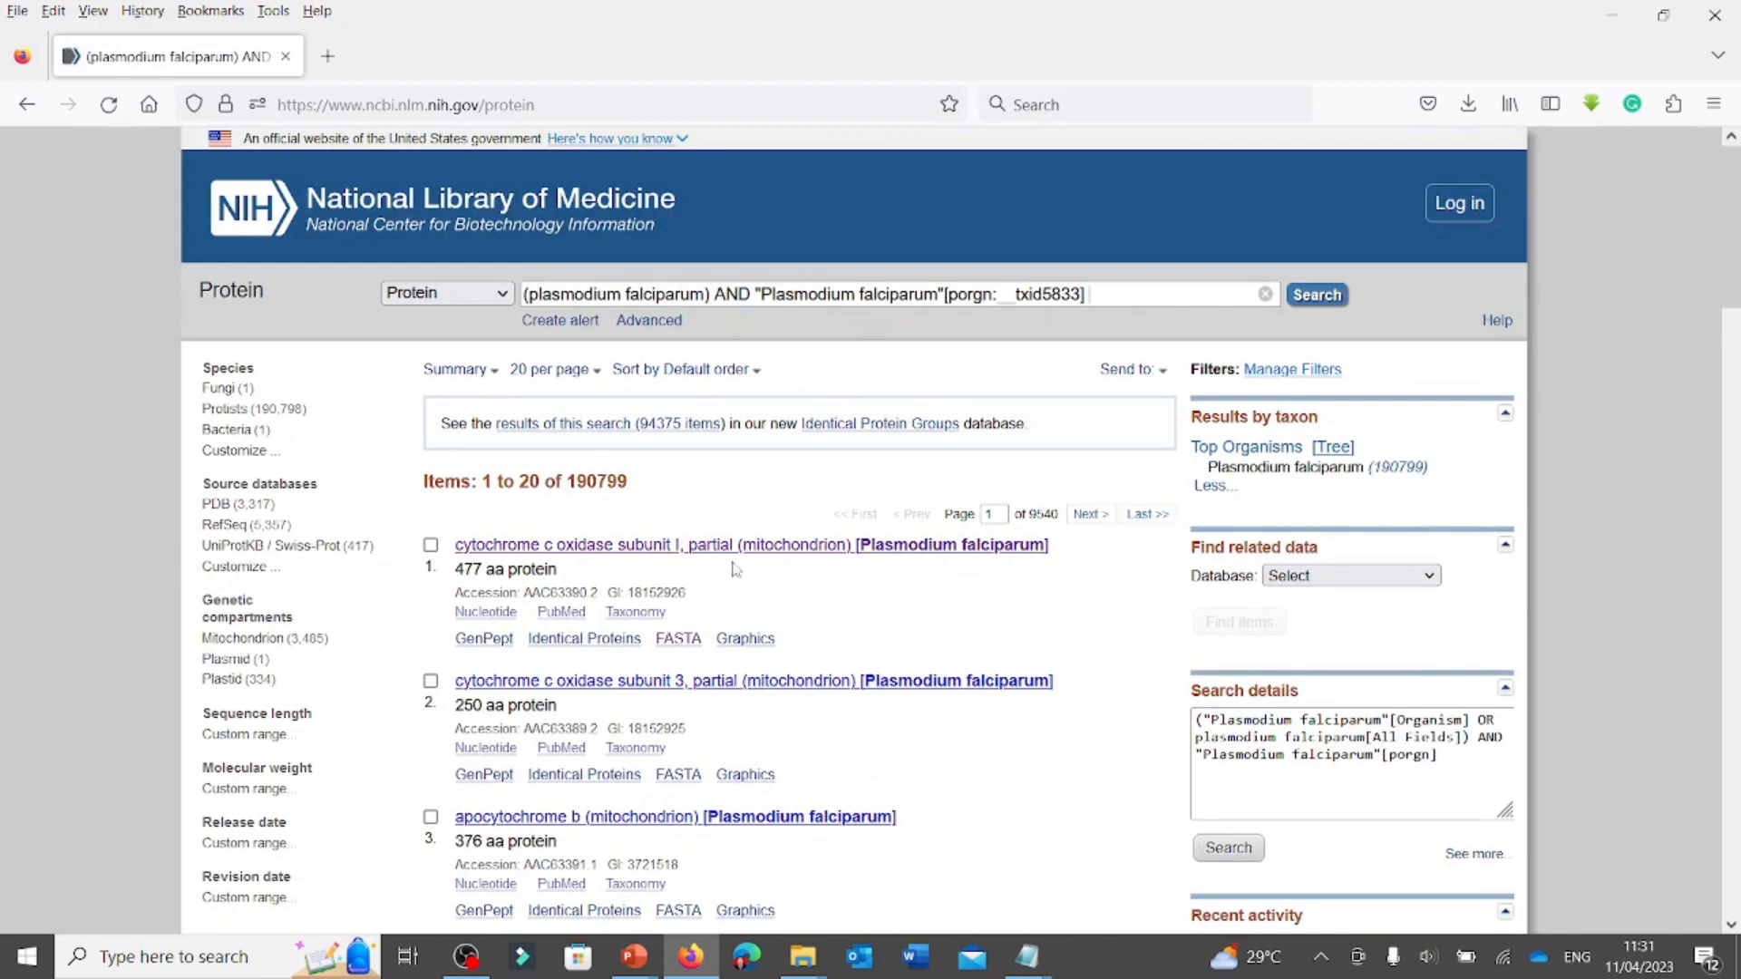
Browse the filtered protein entries and open the first record, cytochrome c oxidase subunit I, partial (mitochondrion).
scroll(735, 568, down, 8)
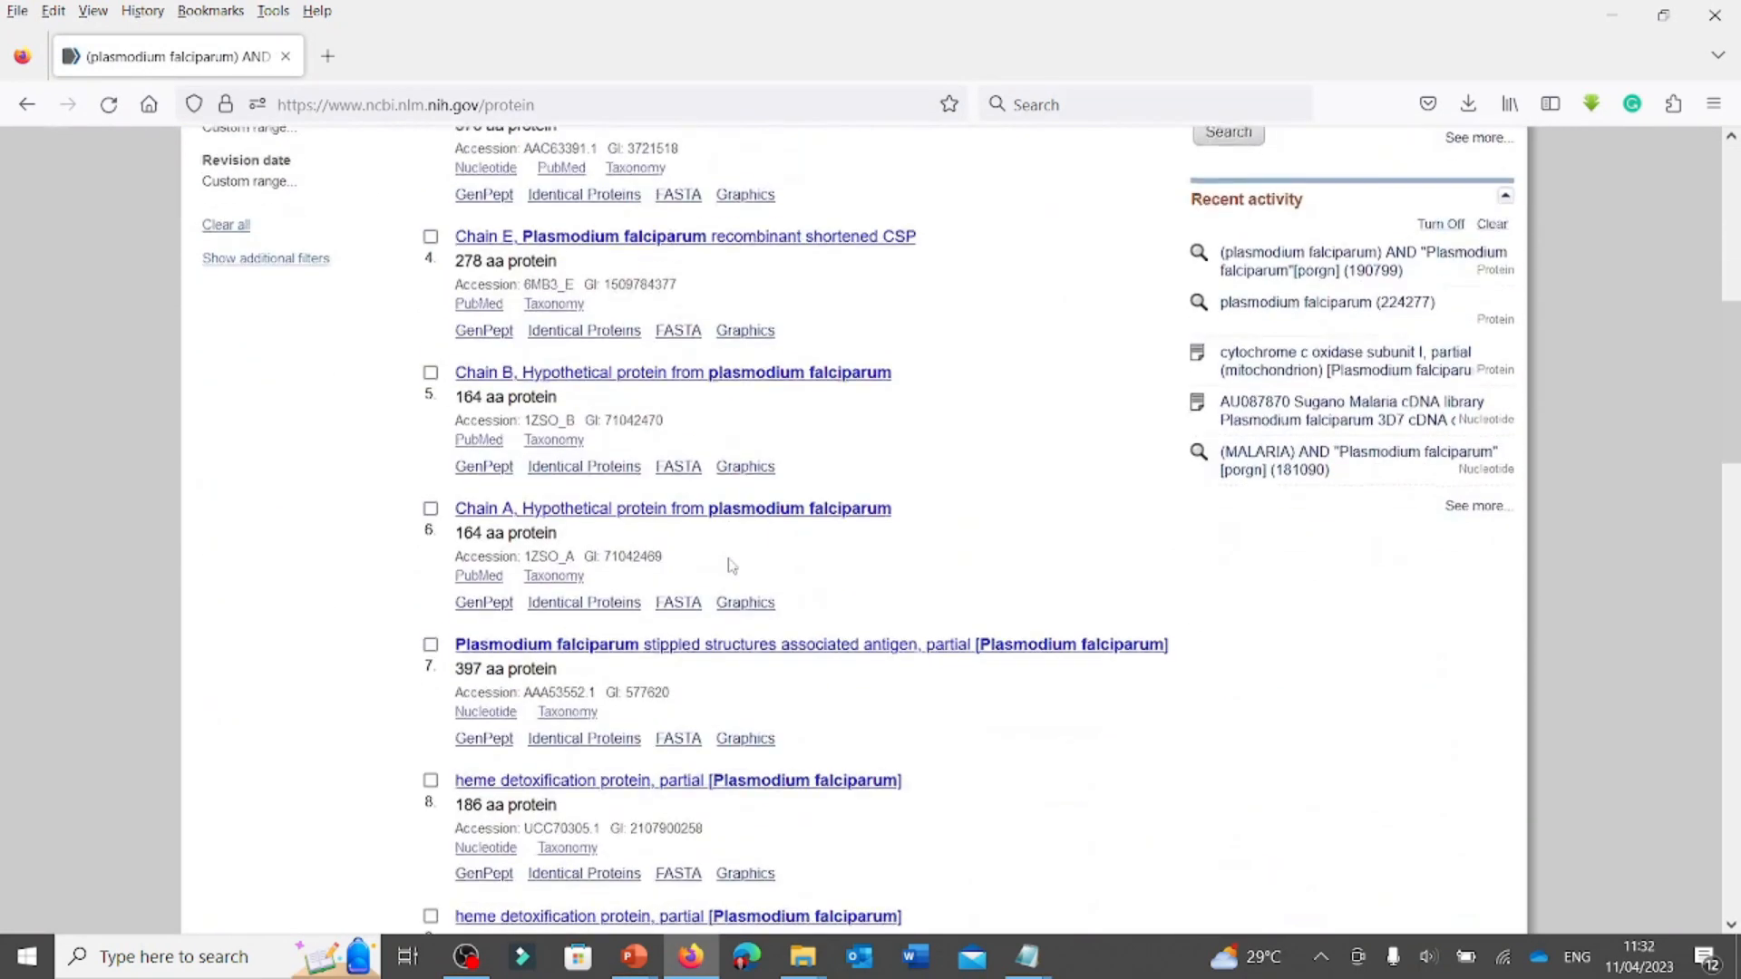
scroll(733, 566, up, 5)
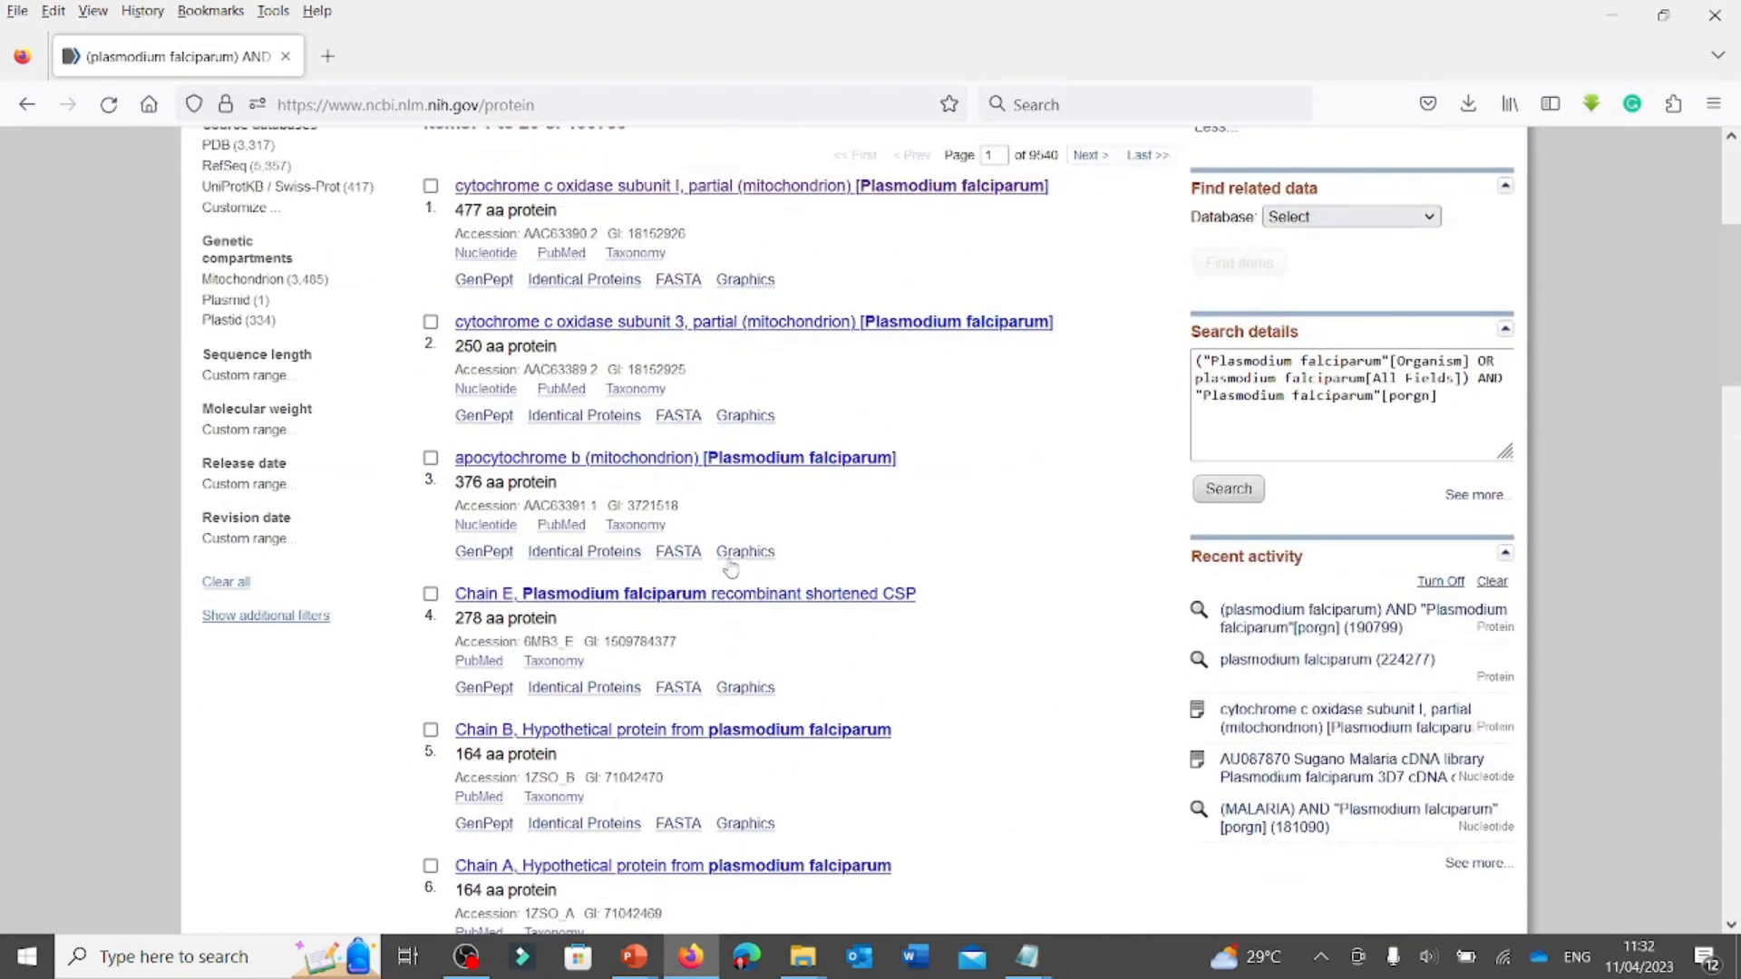
scroll(731, 569, up, 3)
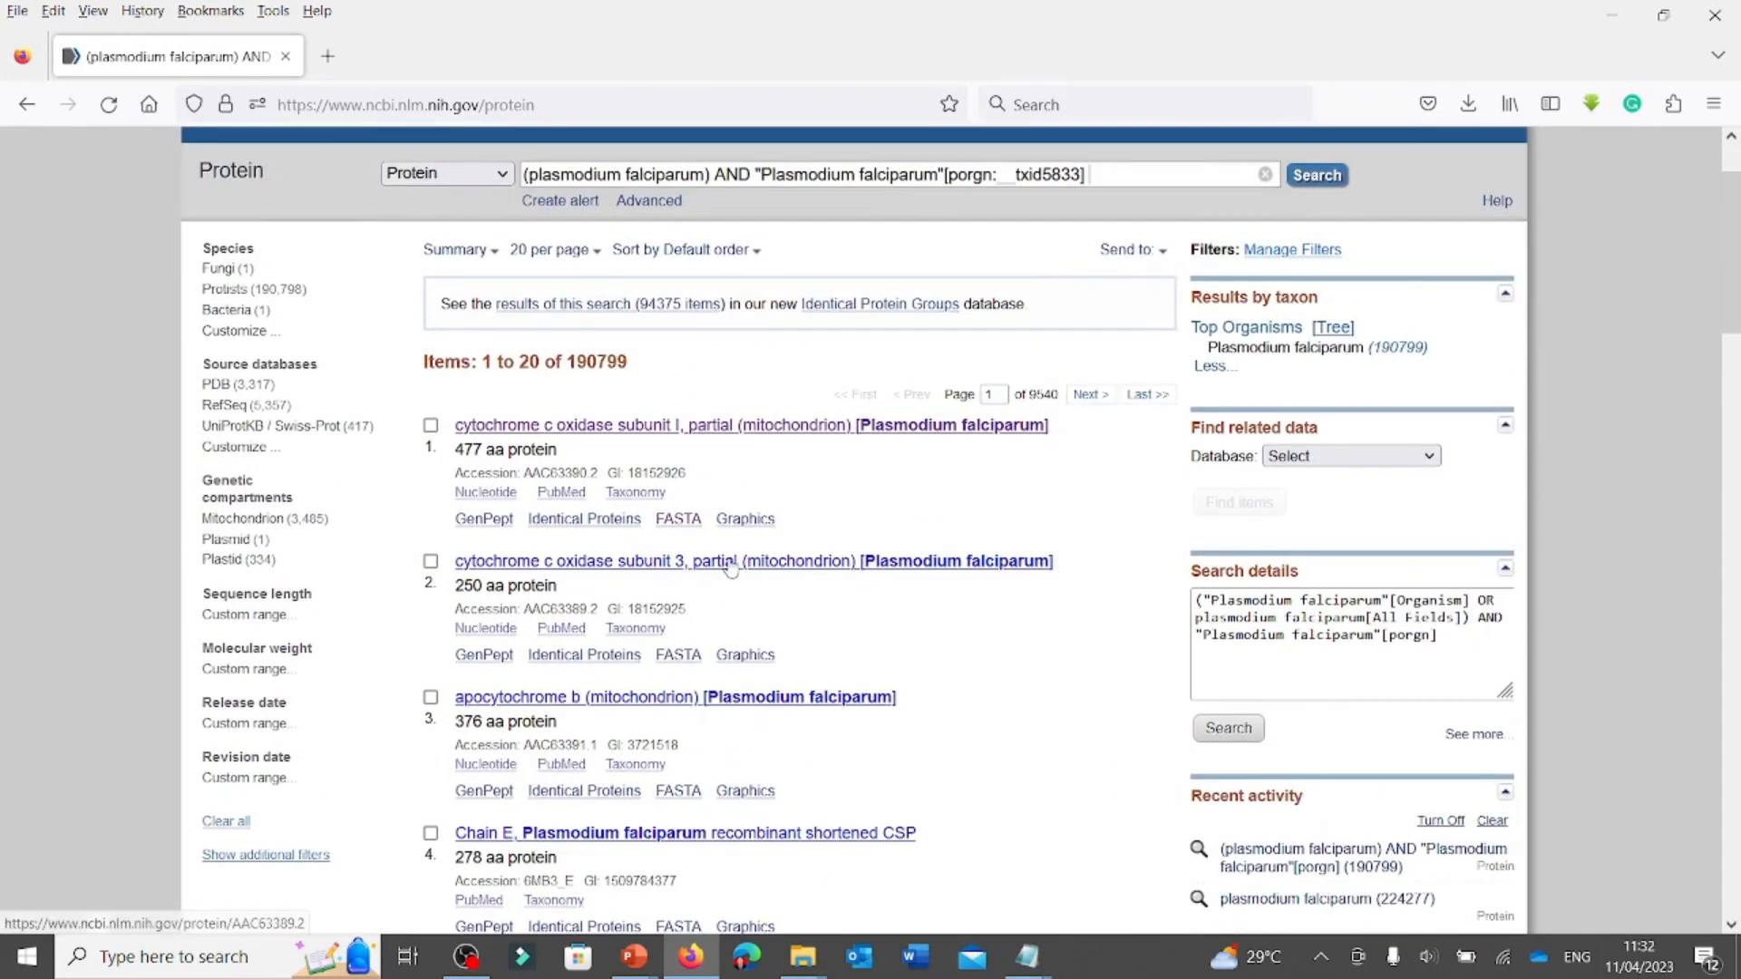
scroll(731, 569, down, 3)
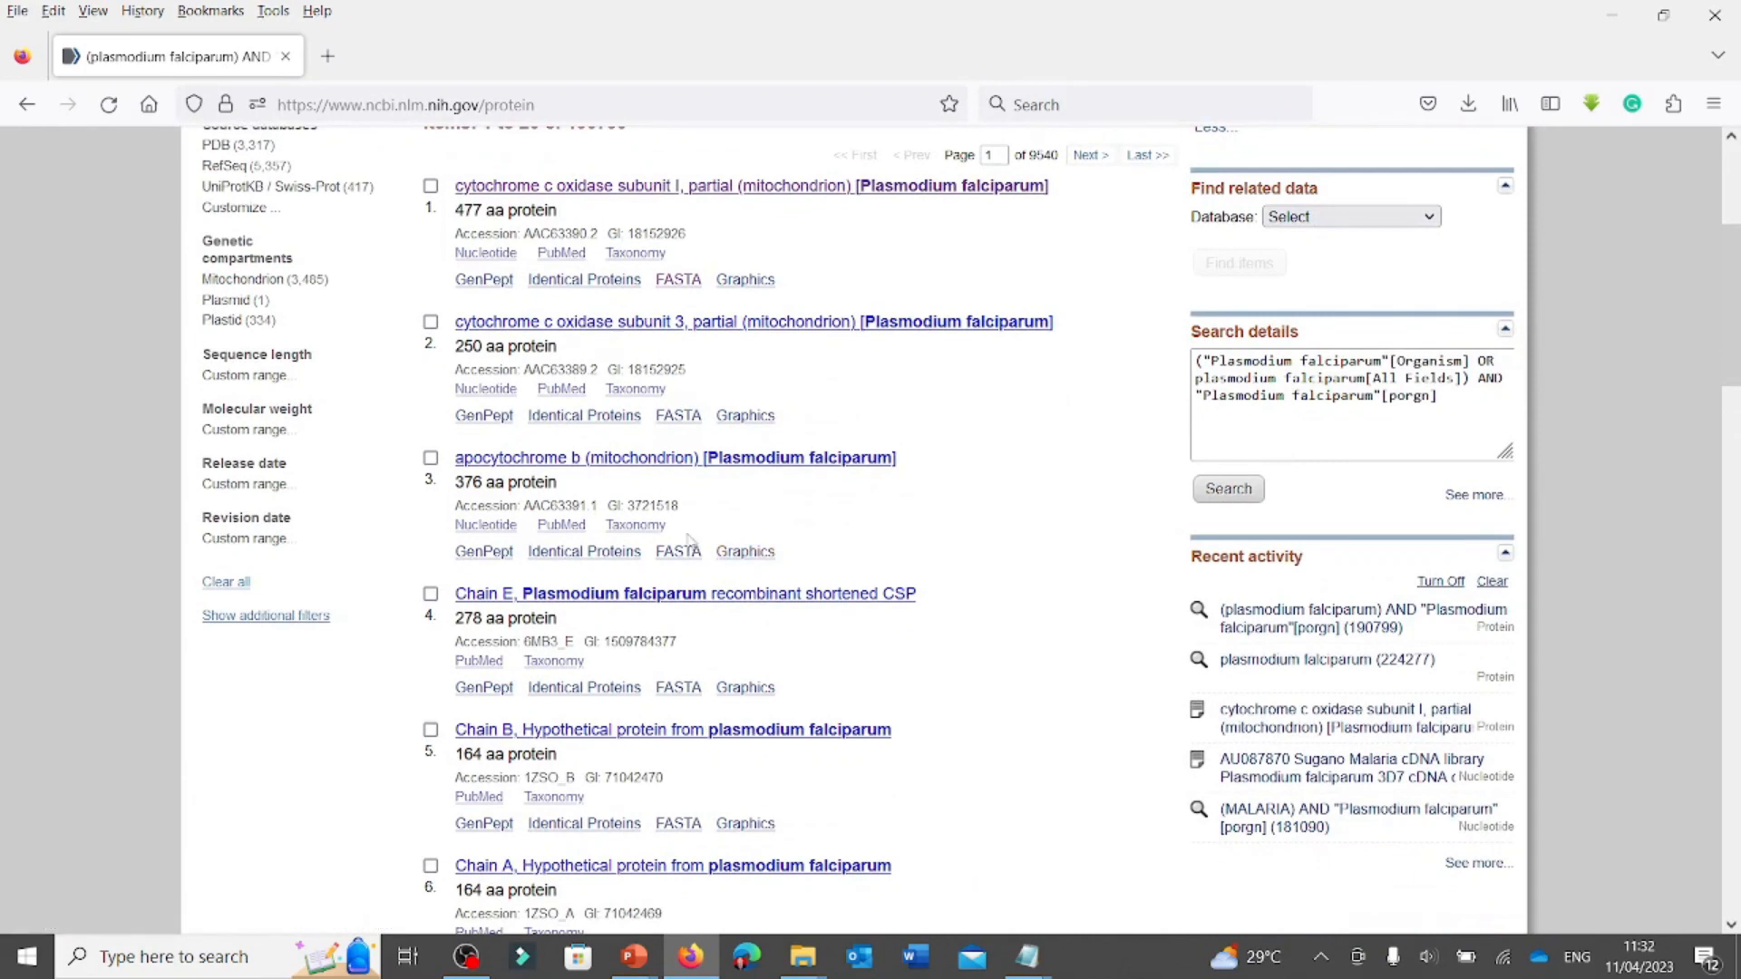
scroll(689, 542, down, 5)
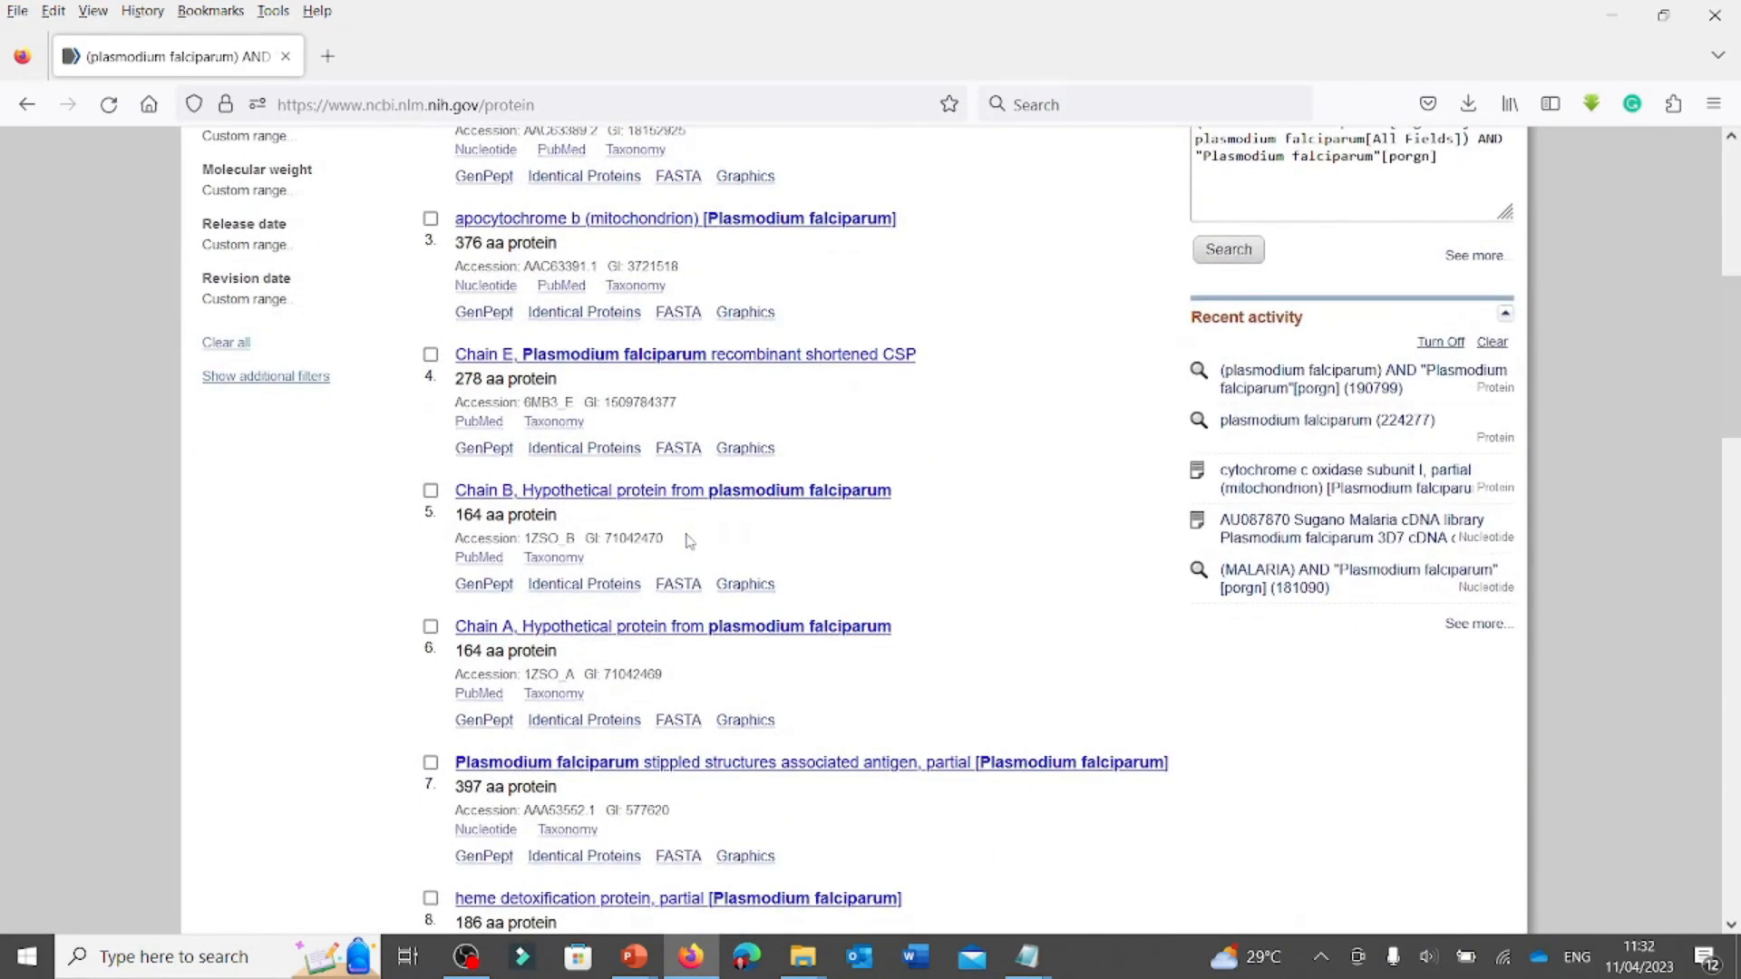
scroll(689, 541, up, 8)
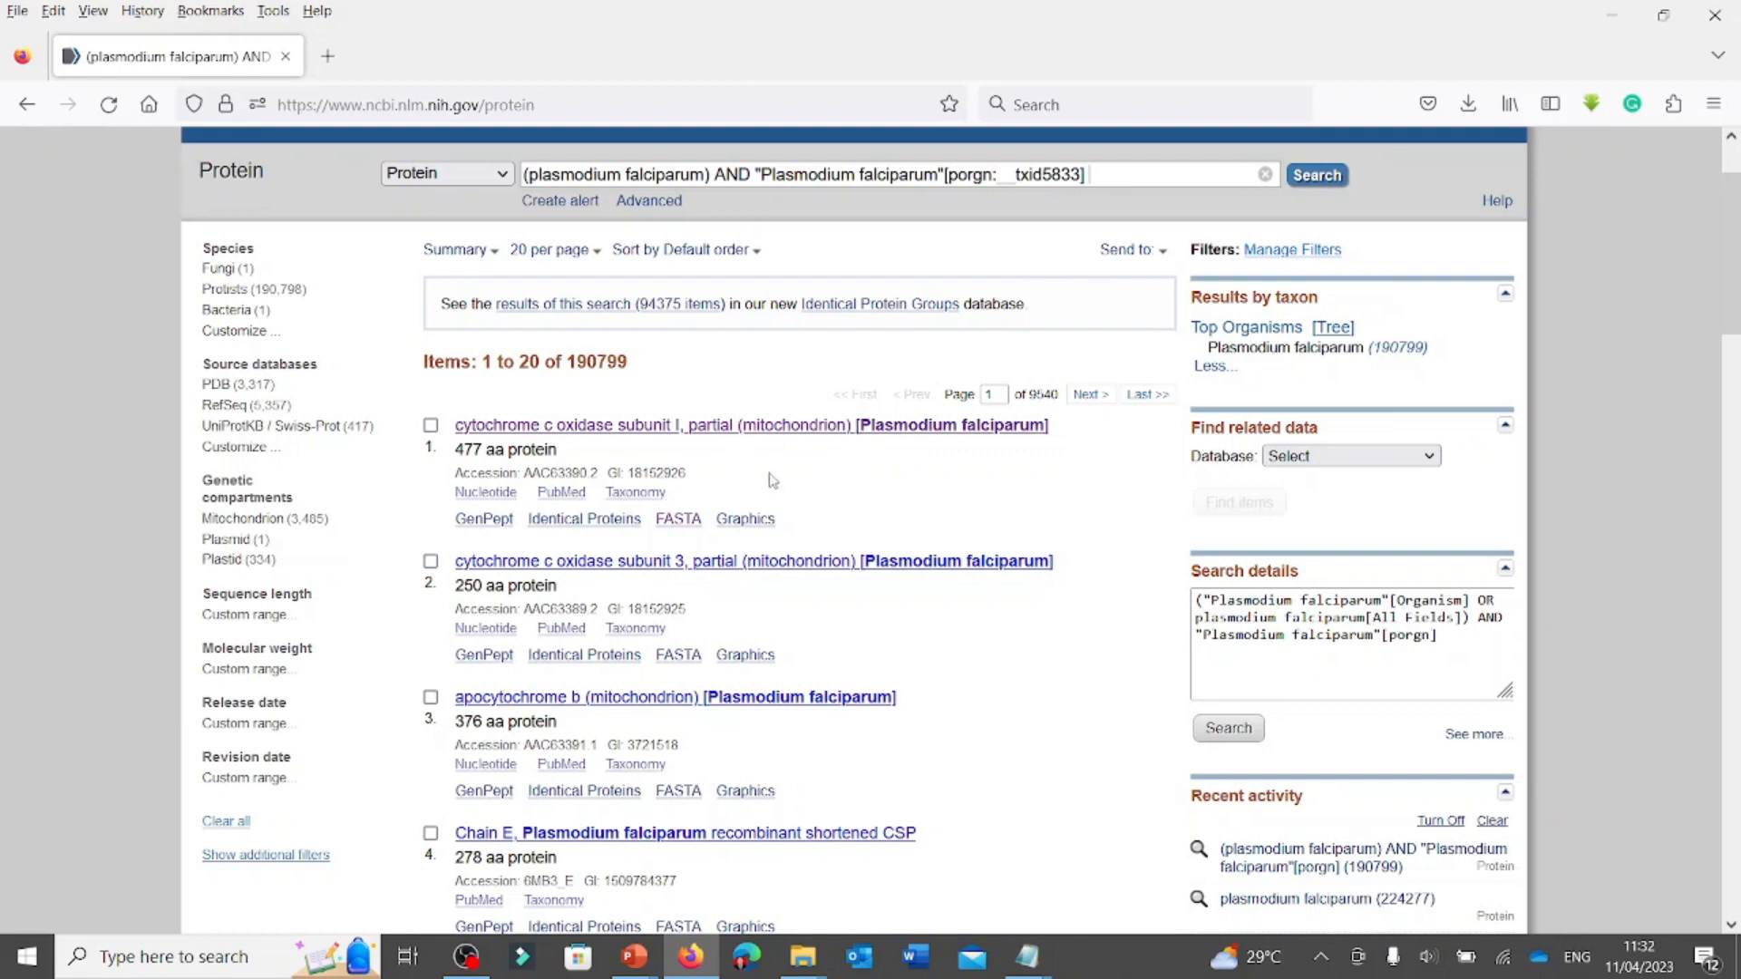
click(721, 438)
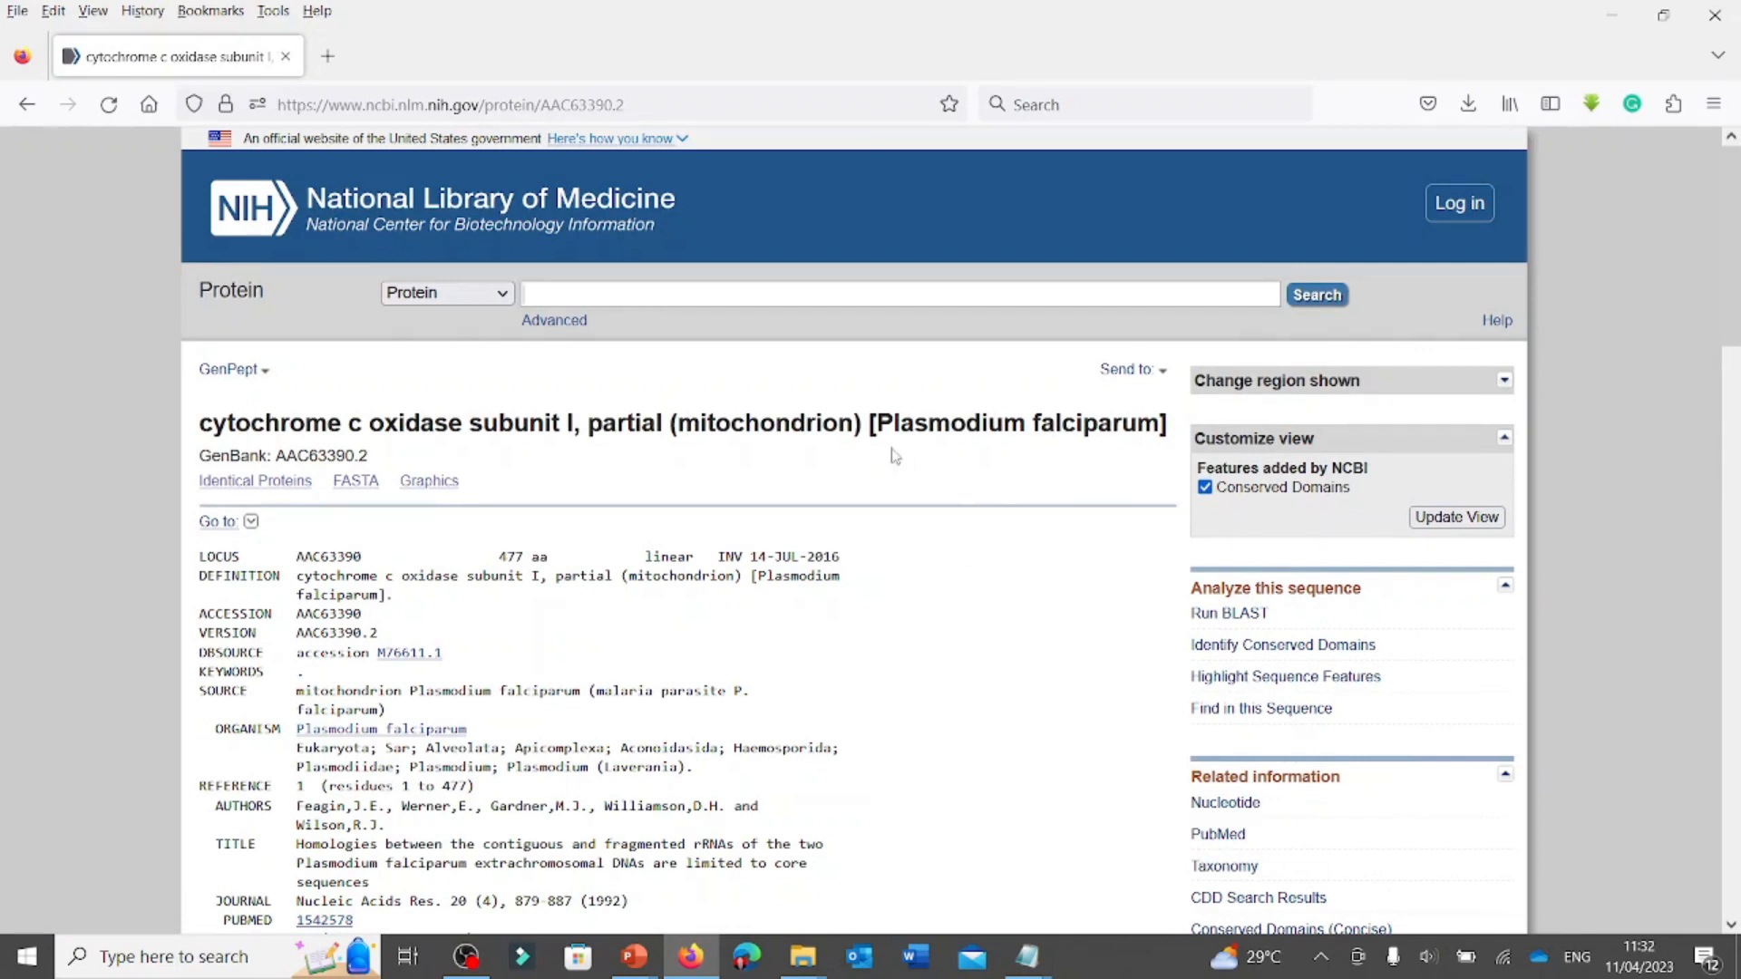
Examine the record's organism, protein name, locus identifier and amino acid length by highlighting them in the title and LOCUS line.
drag(878, 424, 1161, 426)
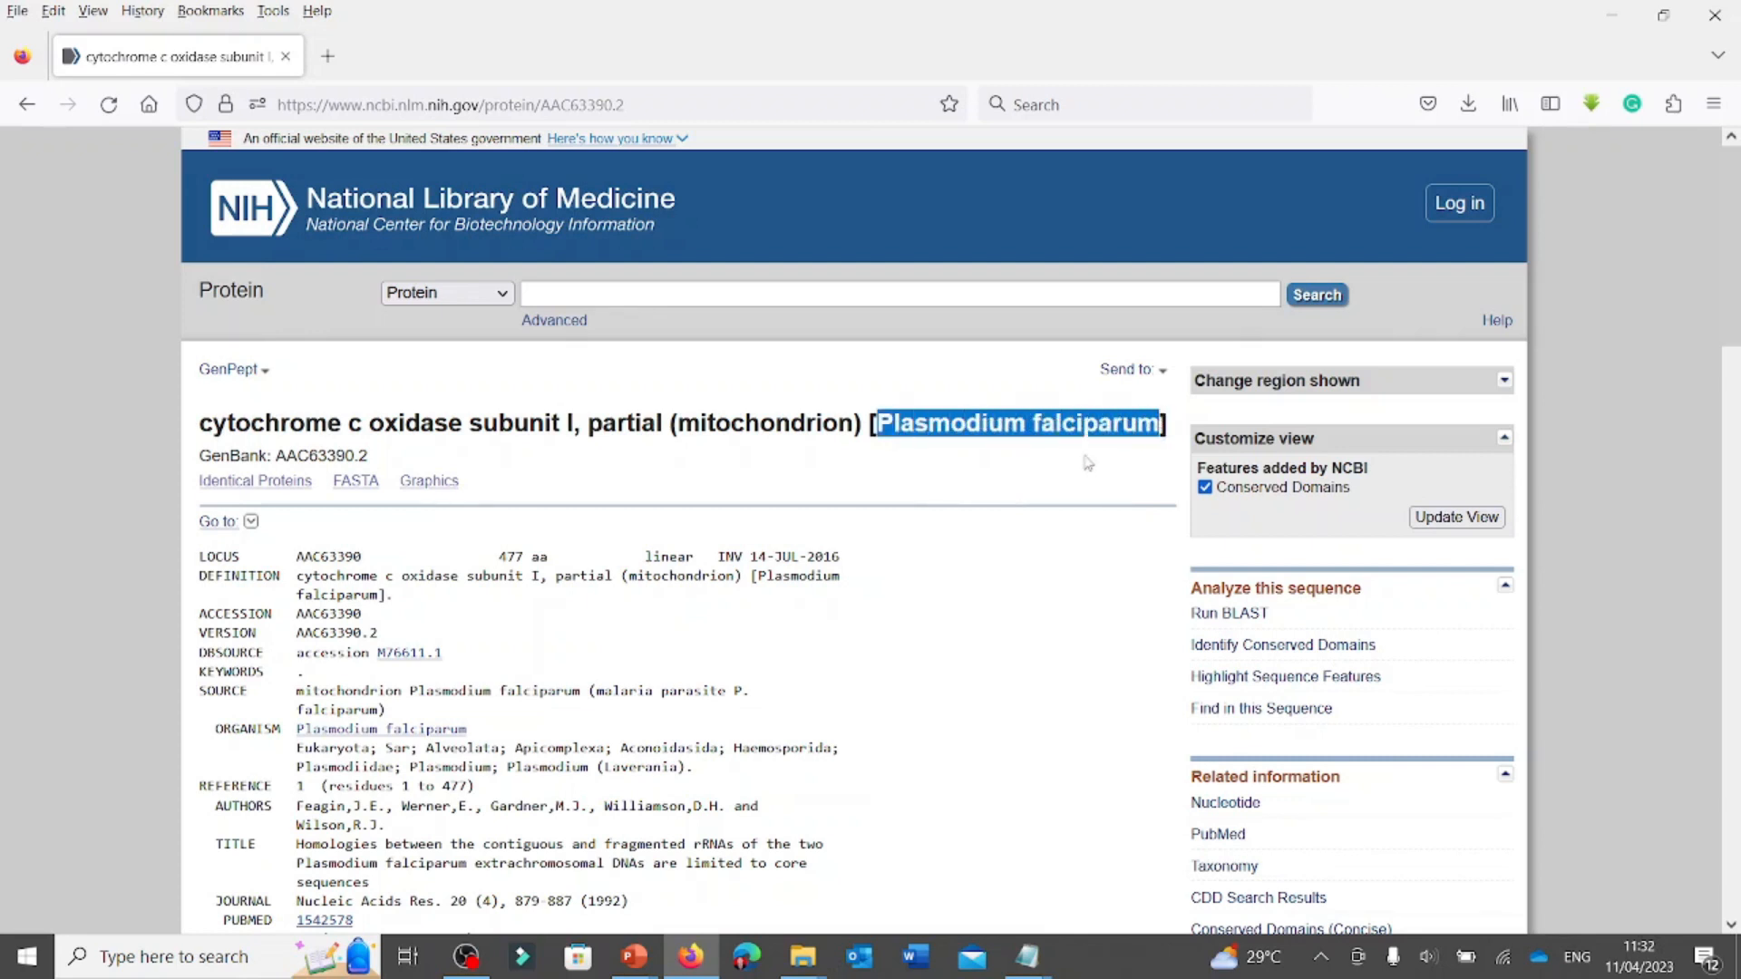
drag(199, 424, 578, 447)
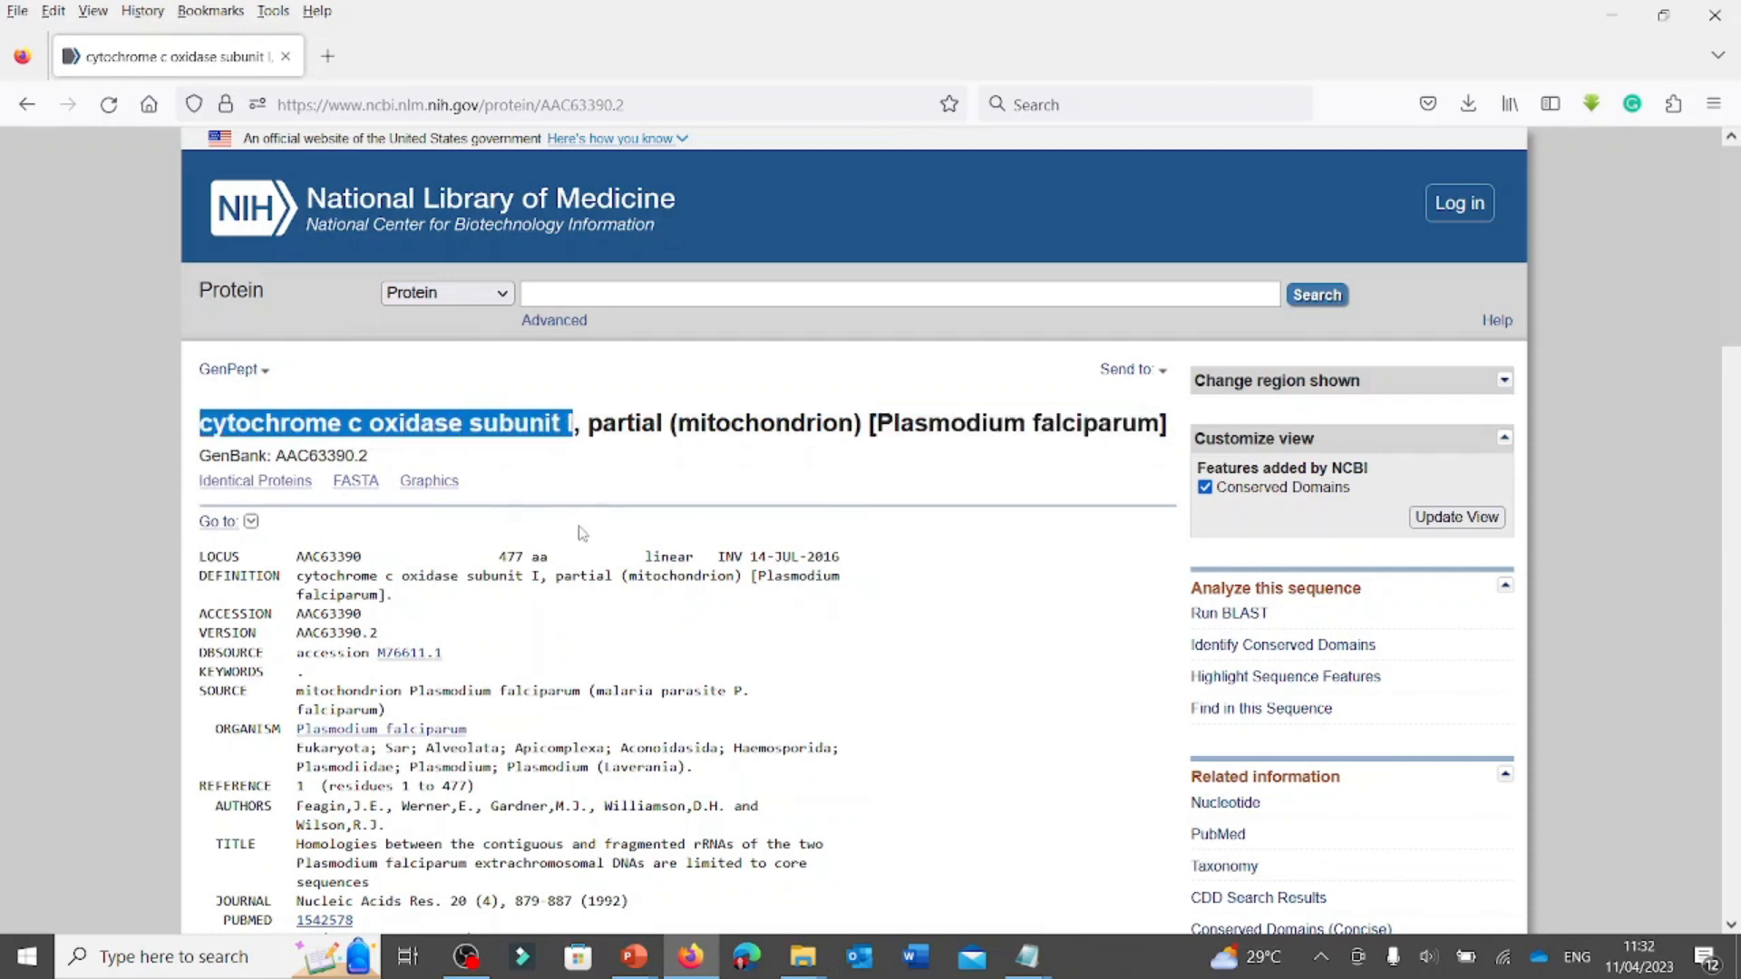
scroll(519, 565, down, 2)
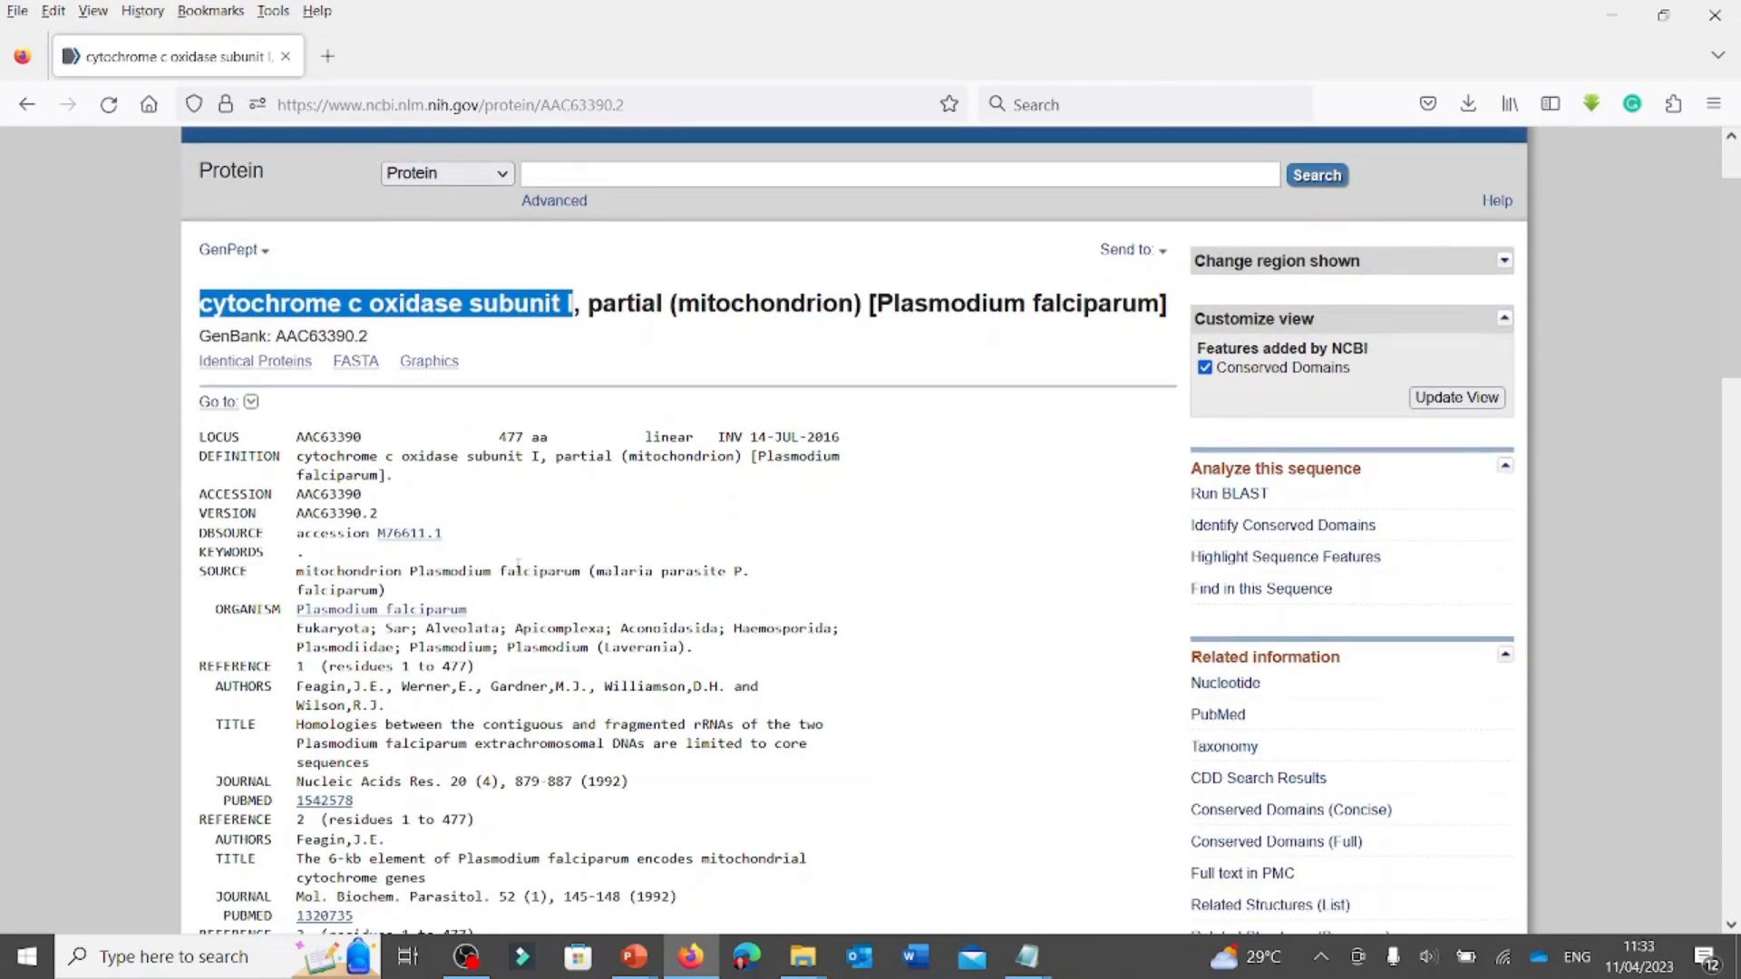
click(338, 442)
drag(296, 440, 363, 441)
drag(496, 438, 526, 438)
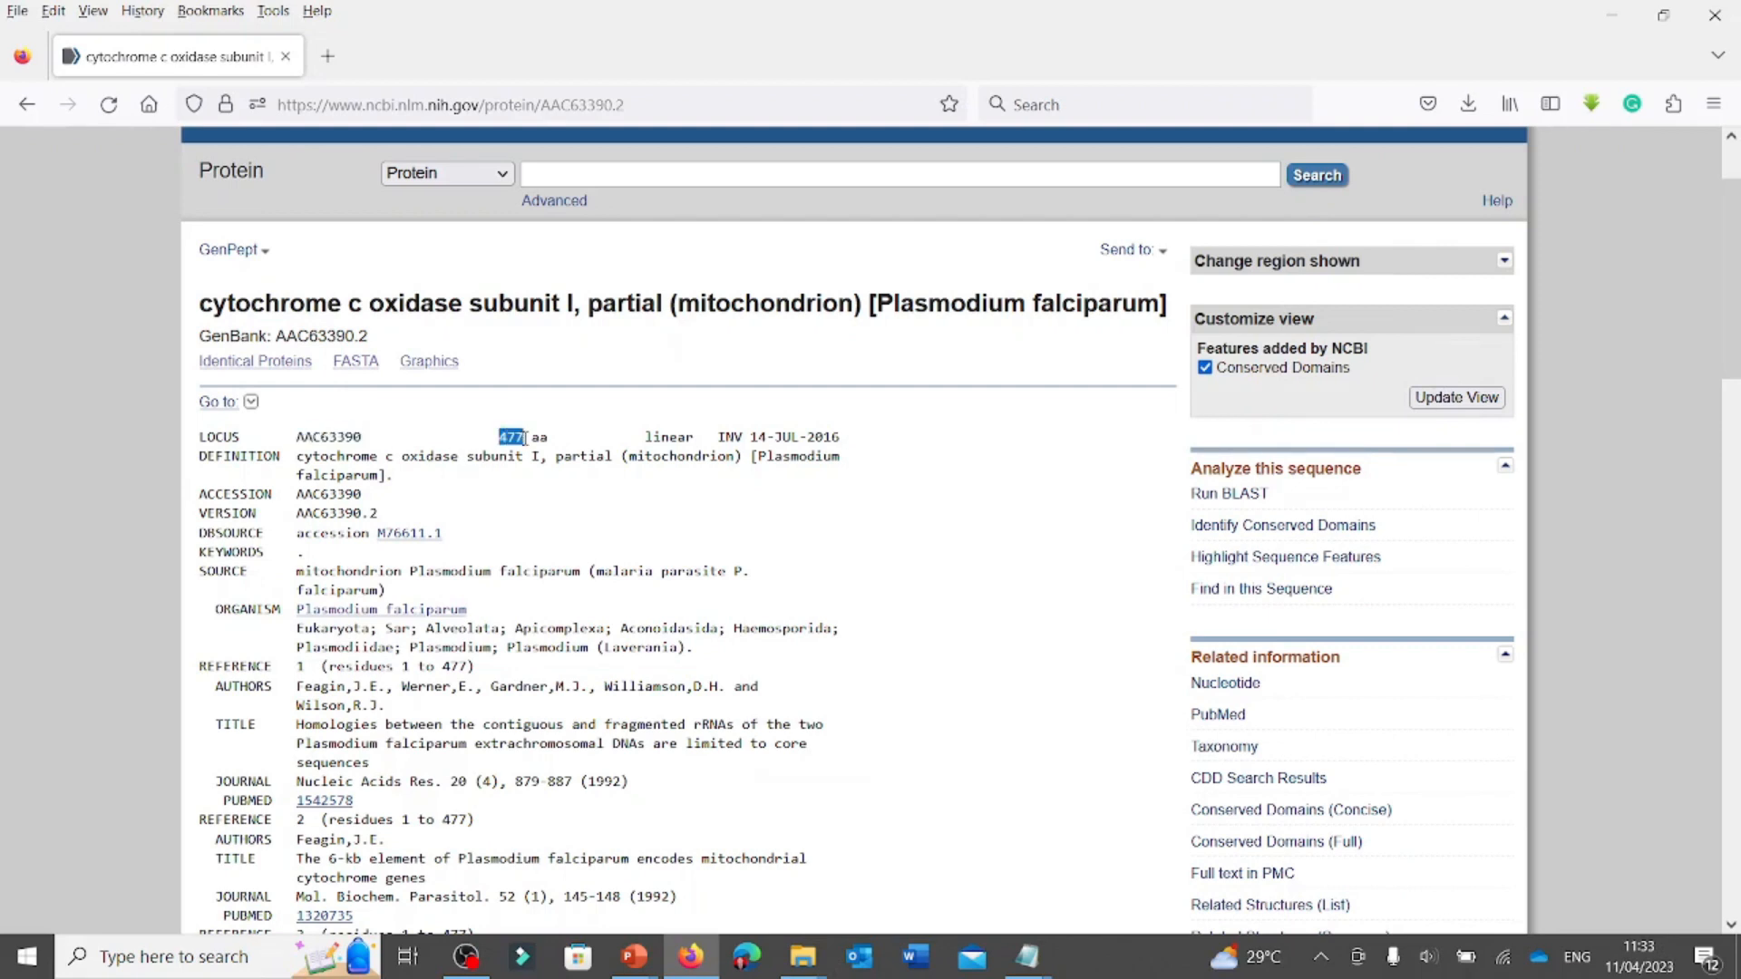
scroll(523, 448, down, 2)
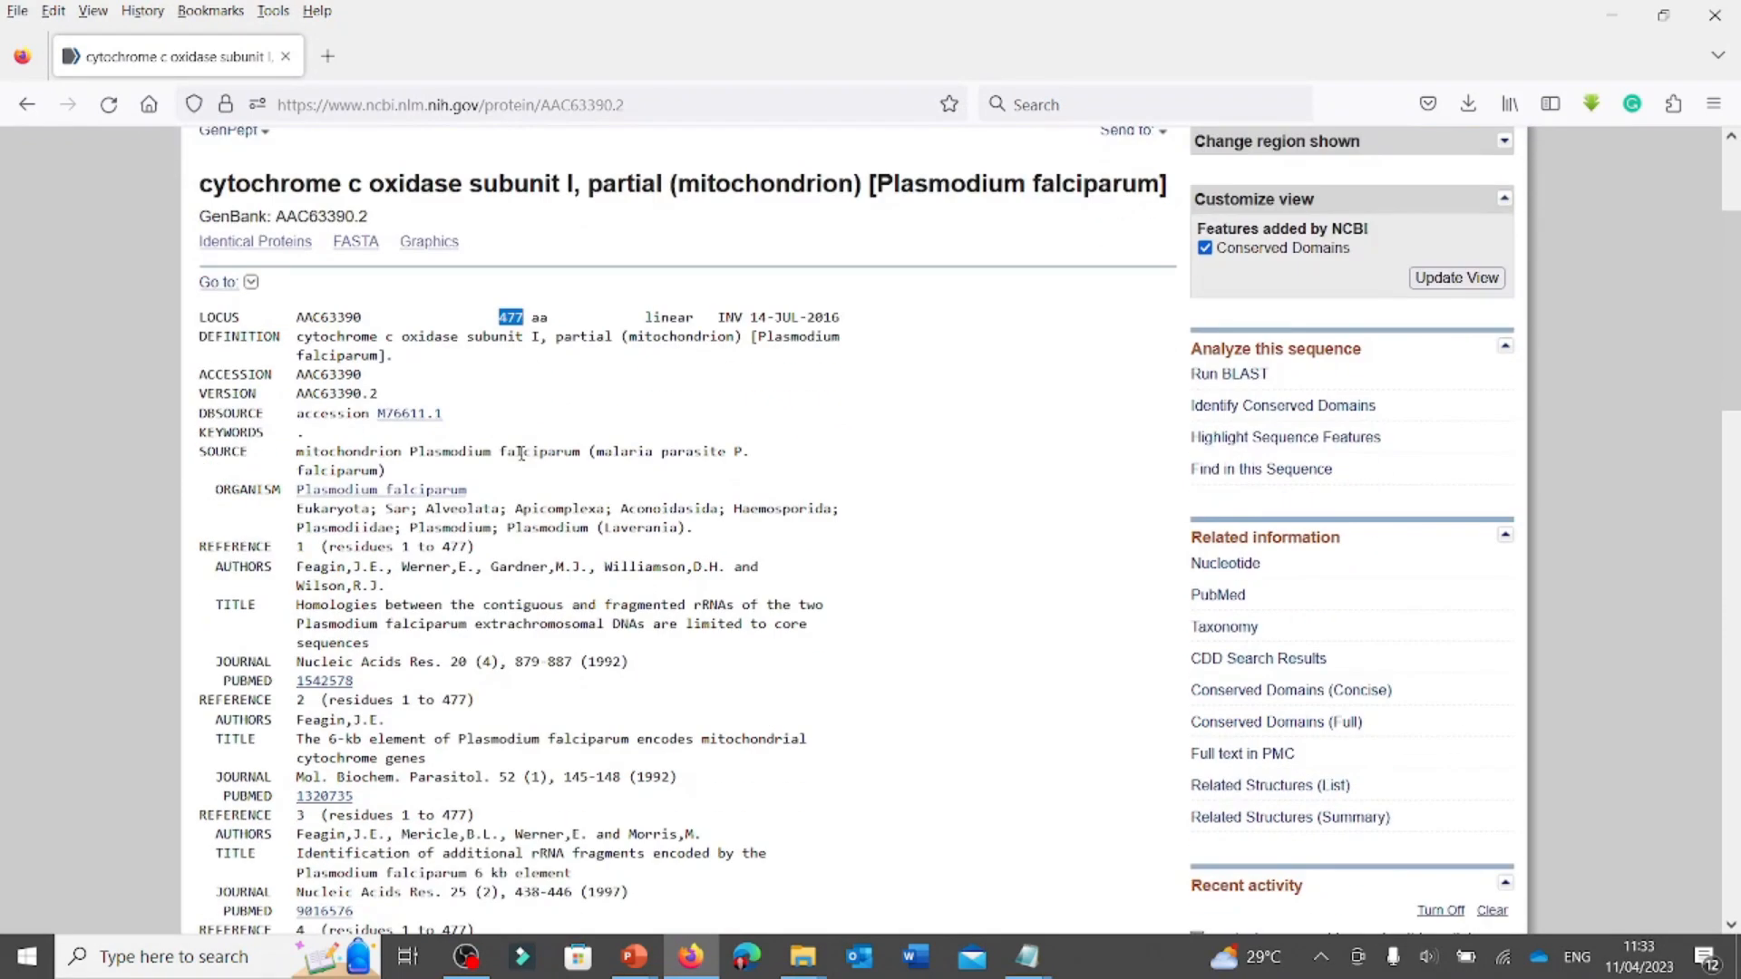
click(560, 337)
Review the record's references and features, and highlight the complete amino acid sequence in the ORIGIN section.
scroll(510, 486, down, 10)
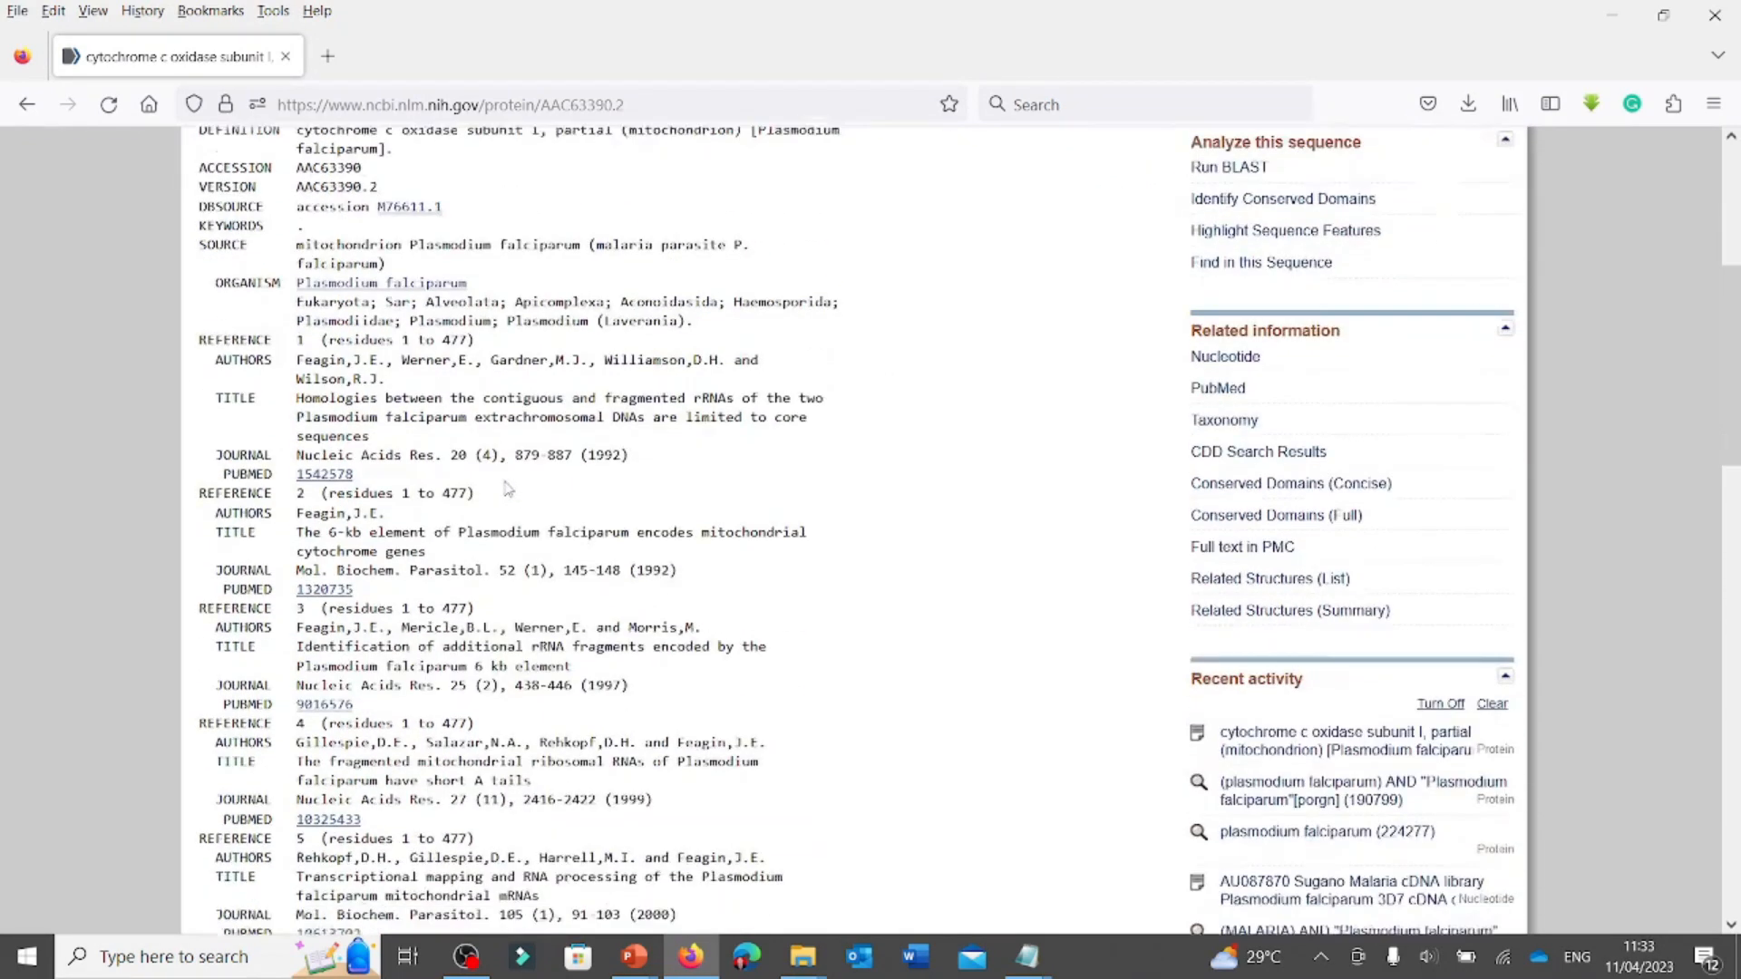
scroll(506, 487, down, 3)
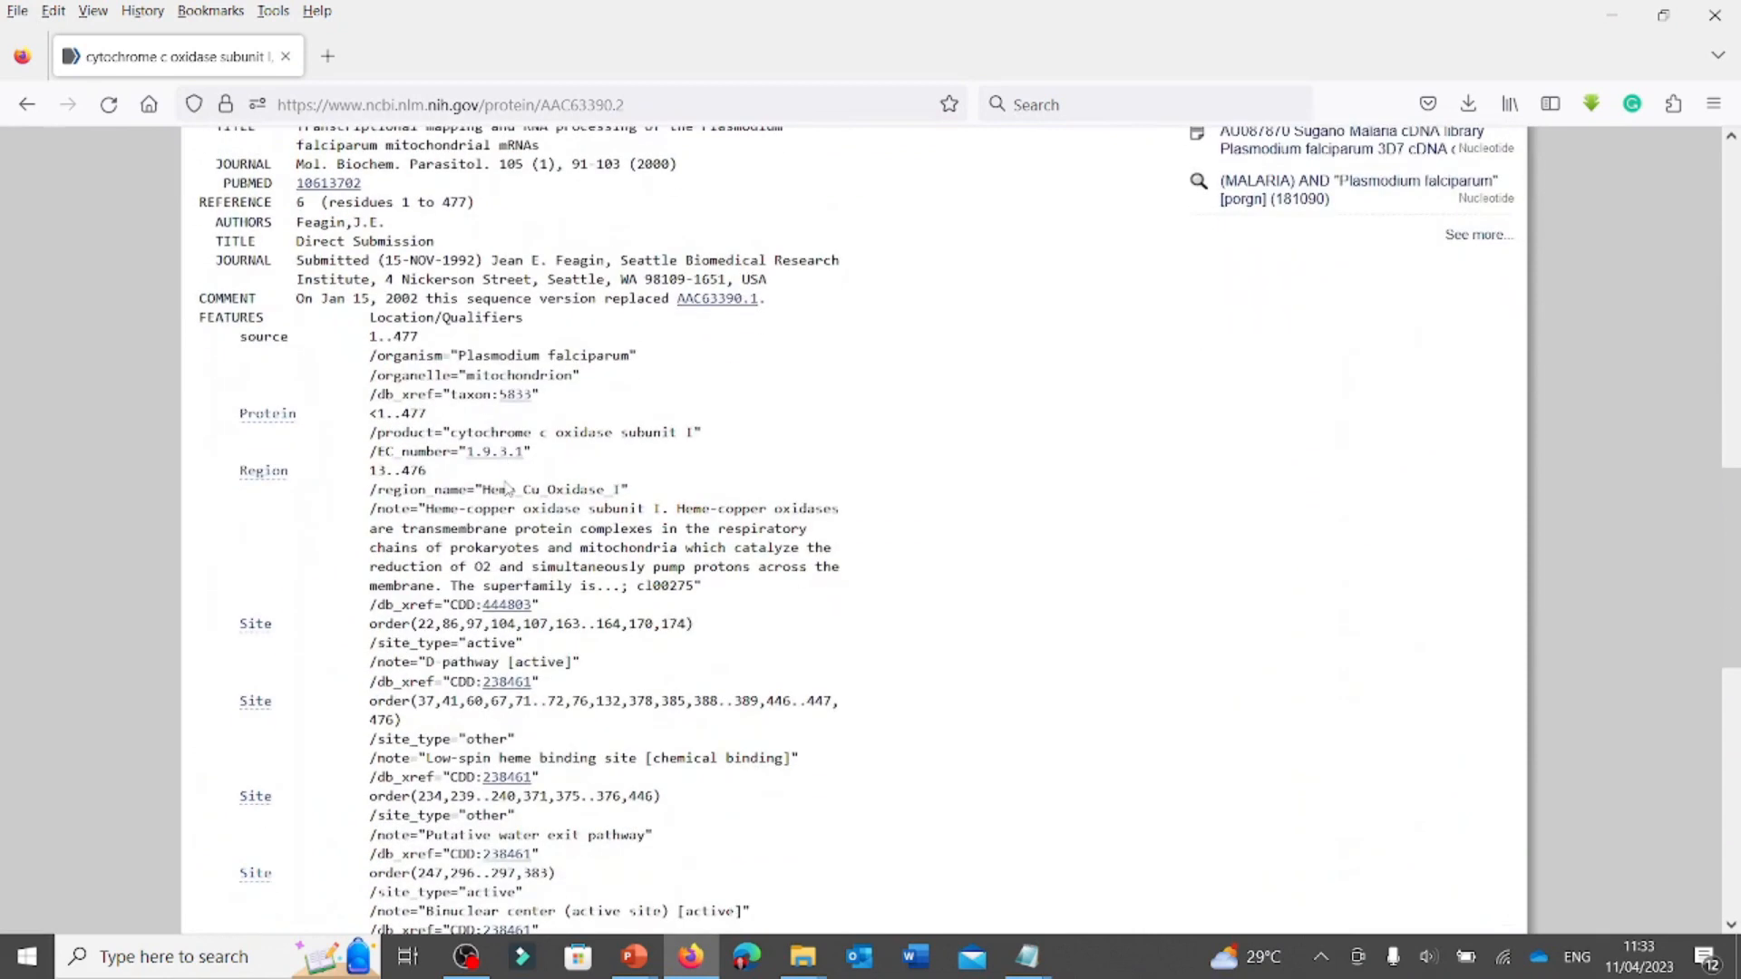
scroll(507, 487, down, 9)
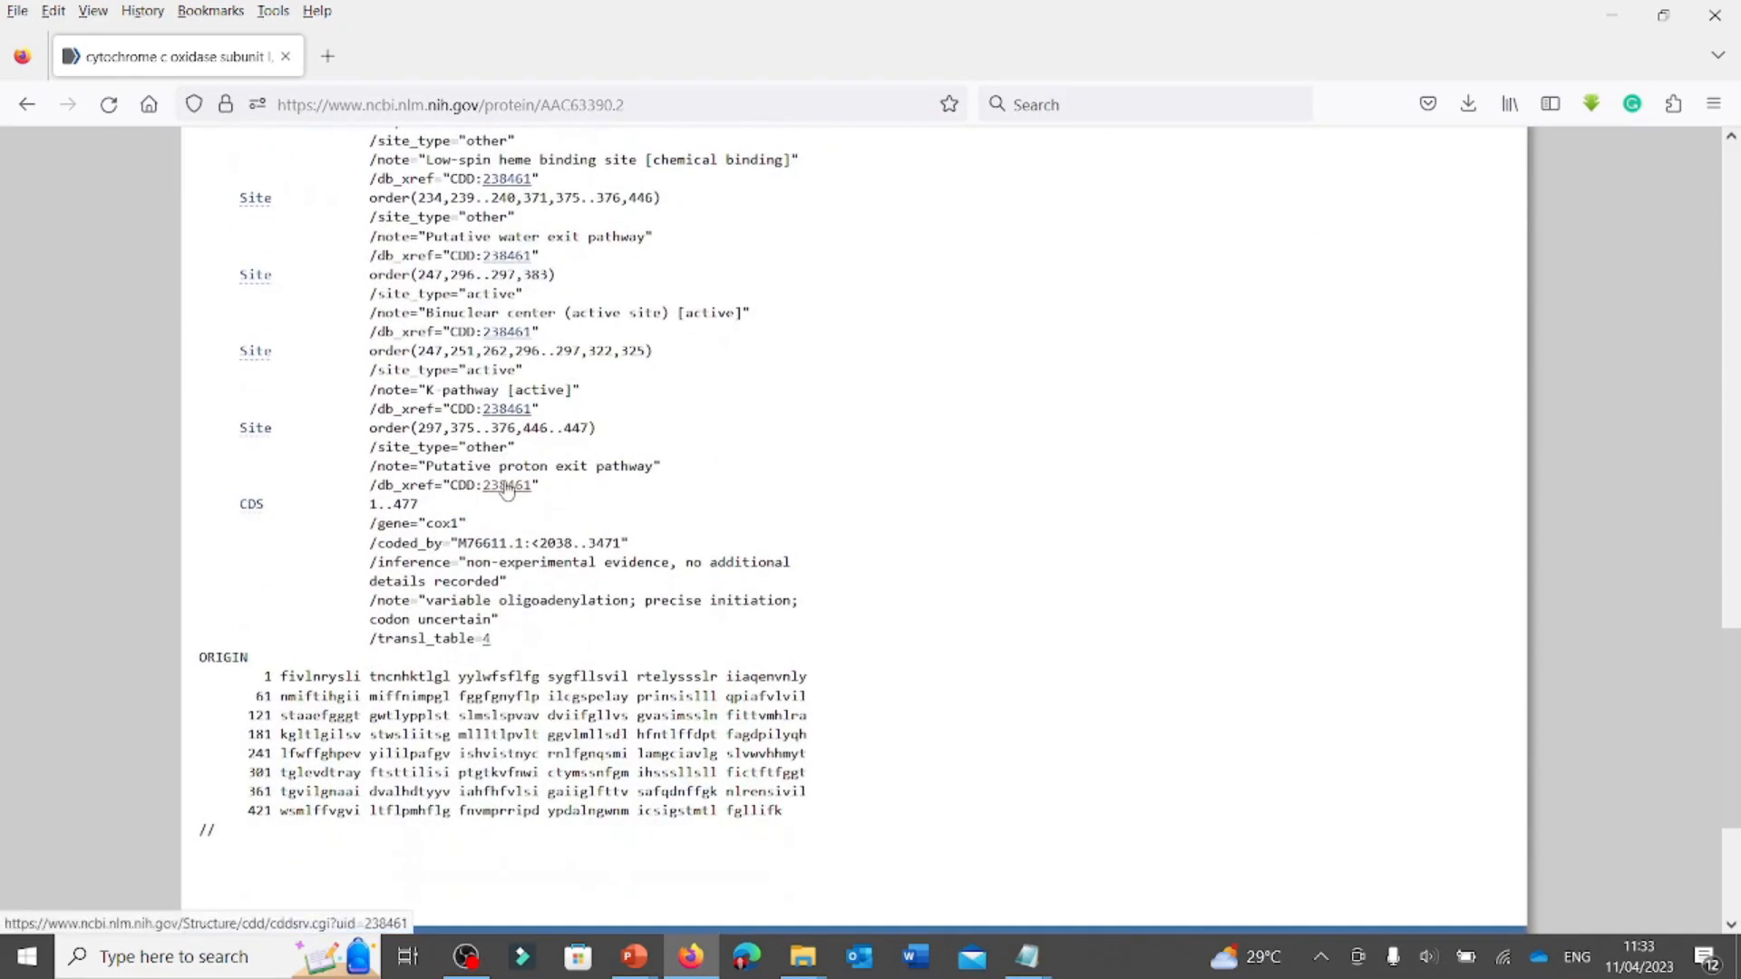
drag(281, 554, 821, 701)
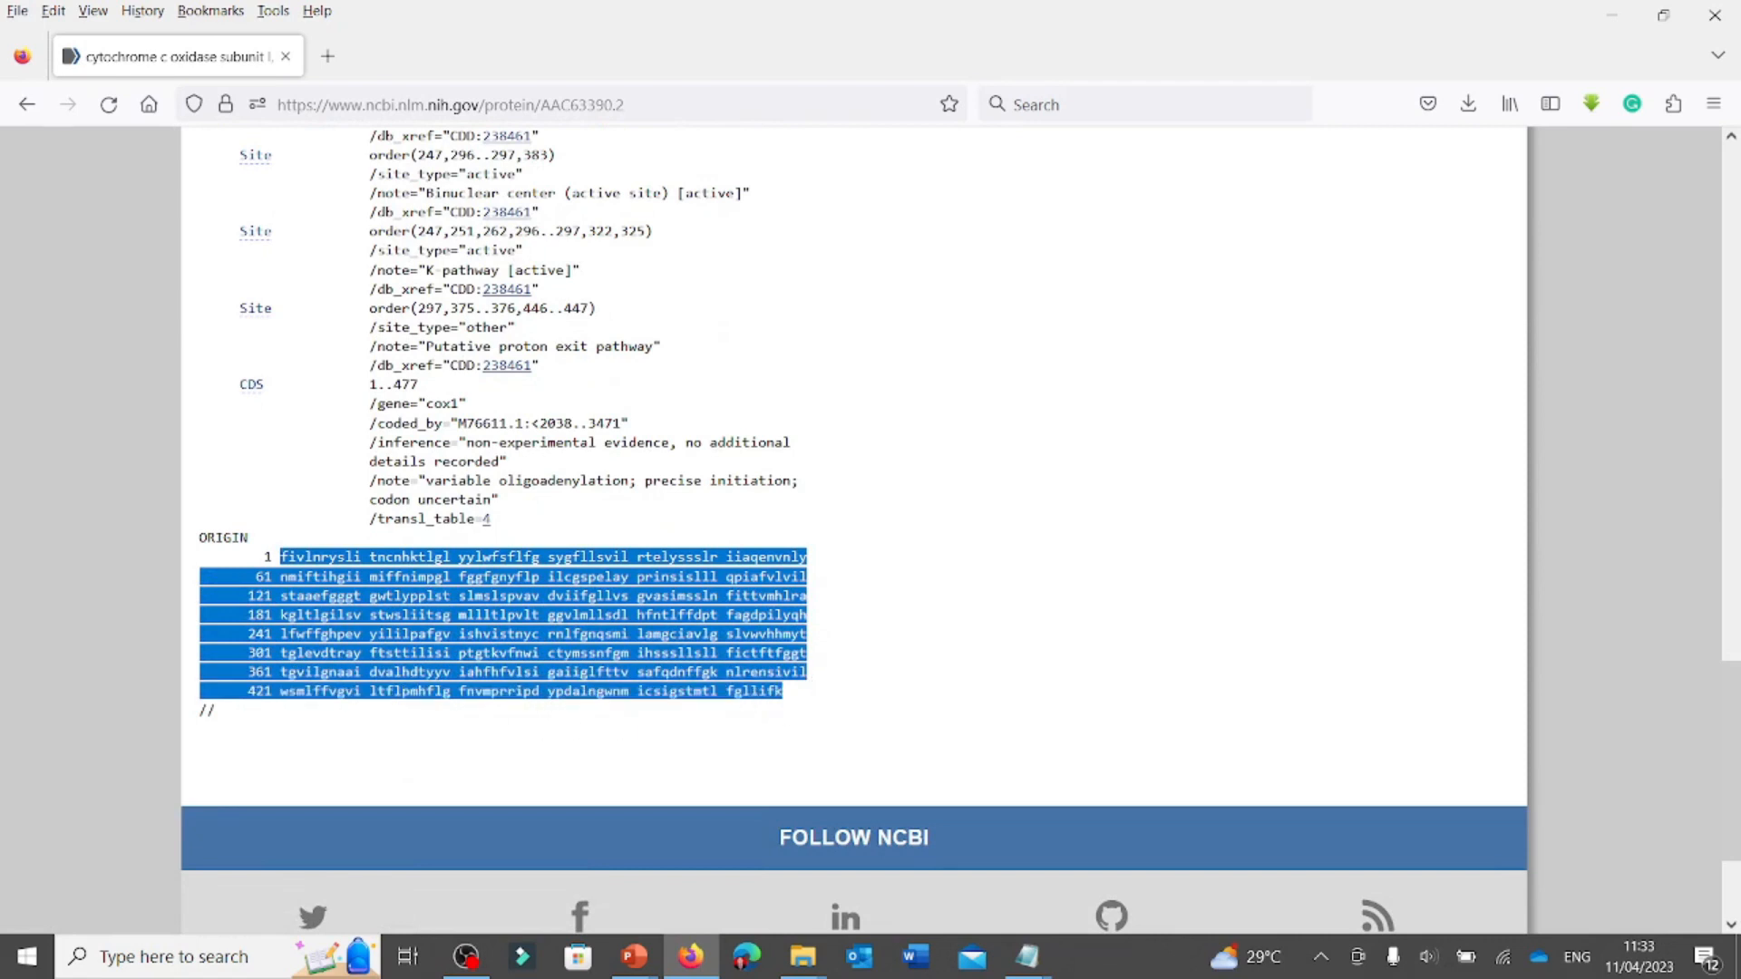
Display the cytochrome c oxidase subunit I record in FASTA format.
scroll(365, 582, up, 15)
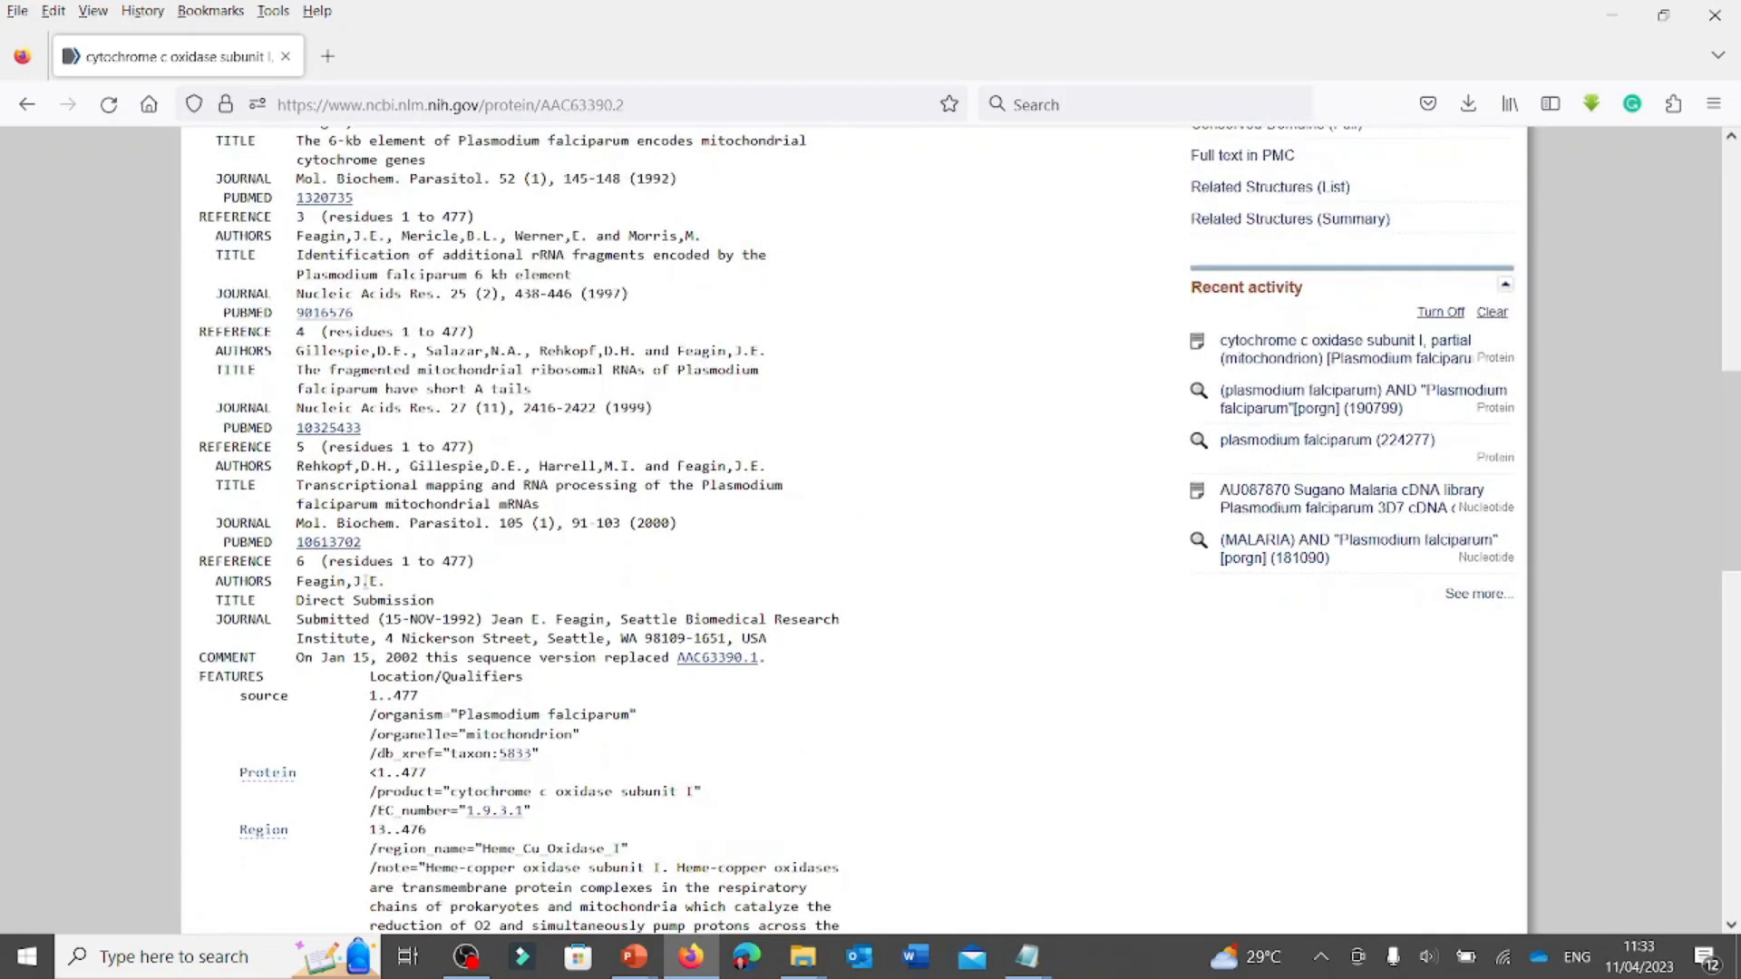
scroll(365, 581, up, 10)
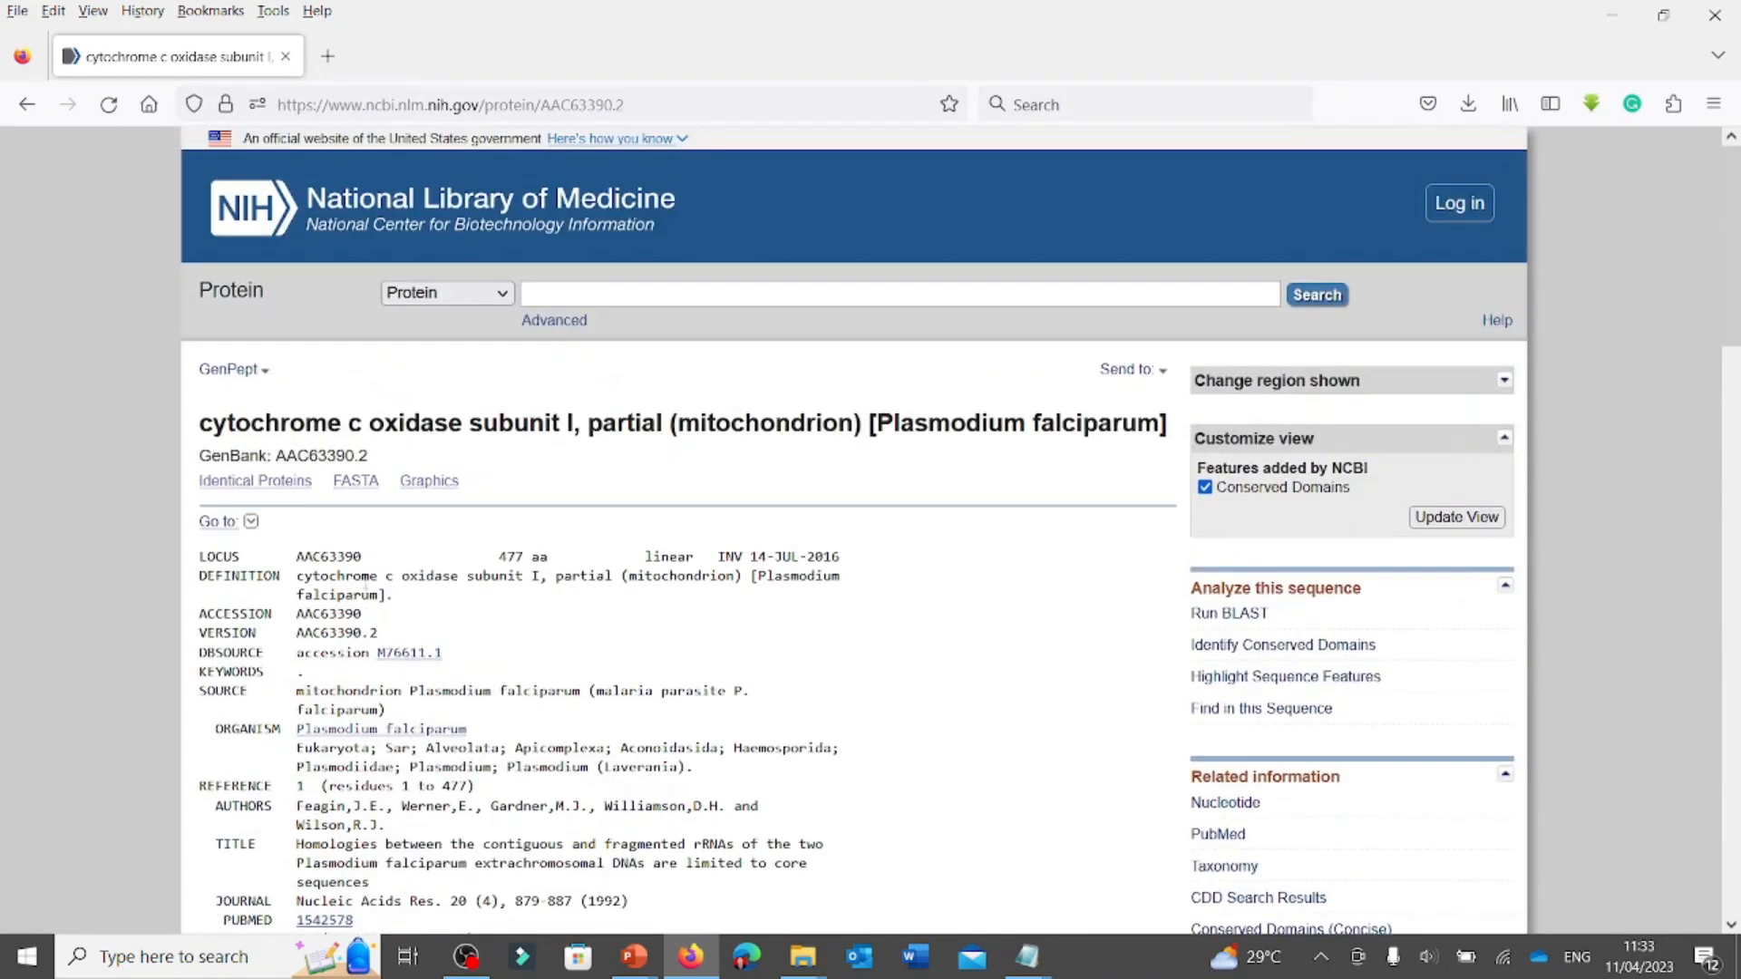
click(353, 484)
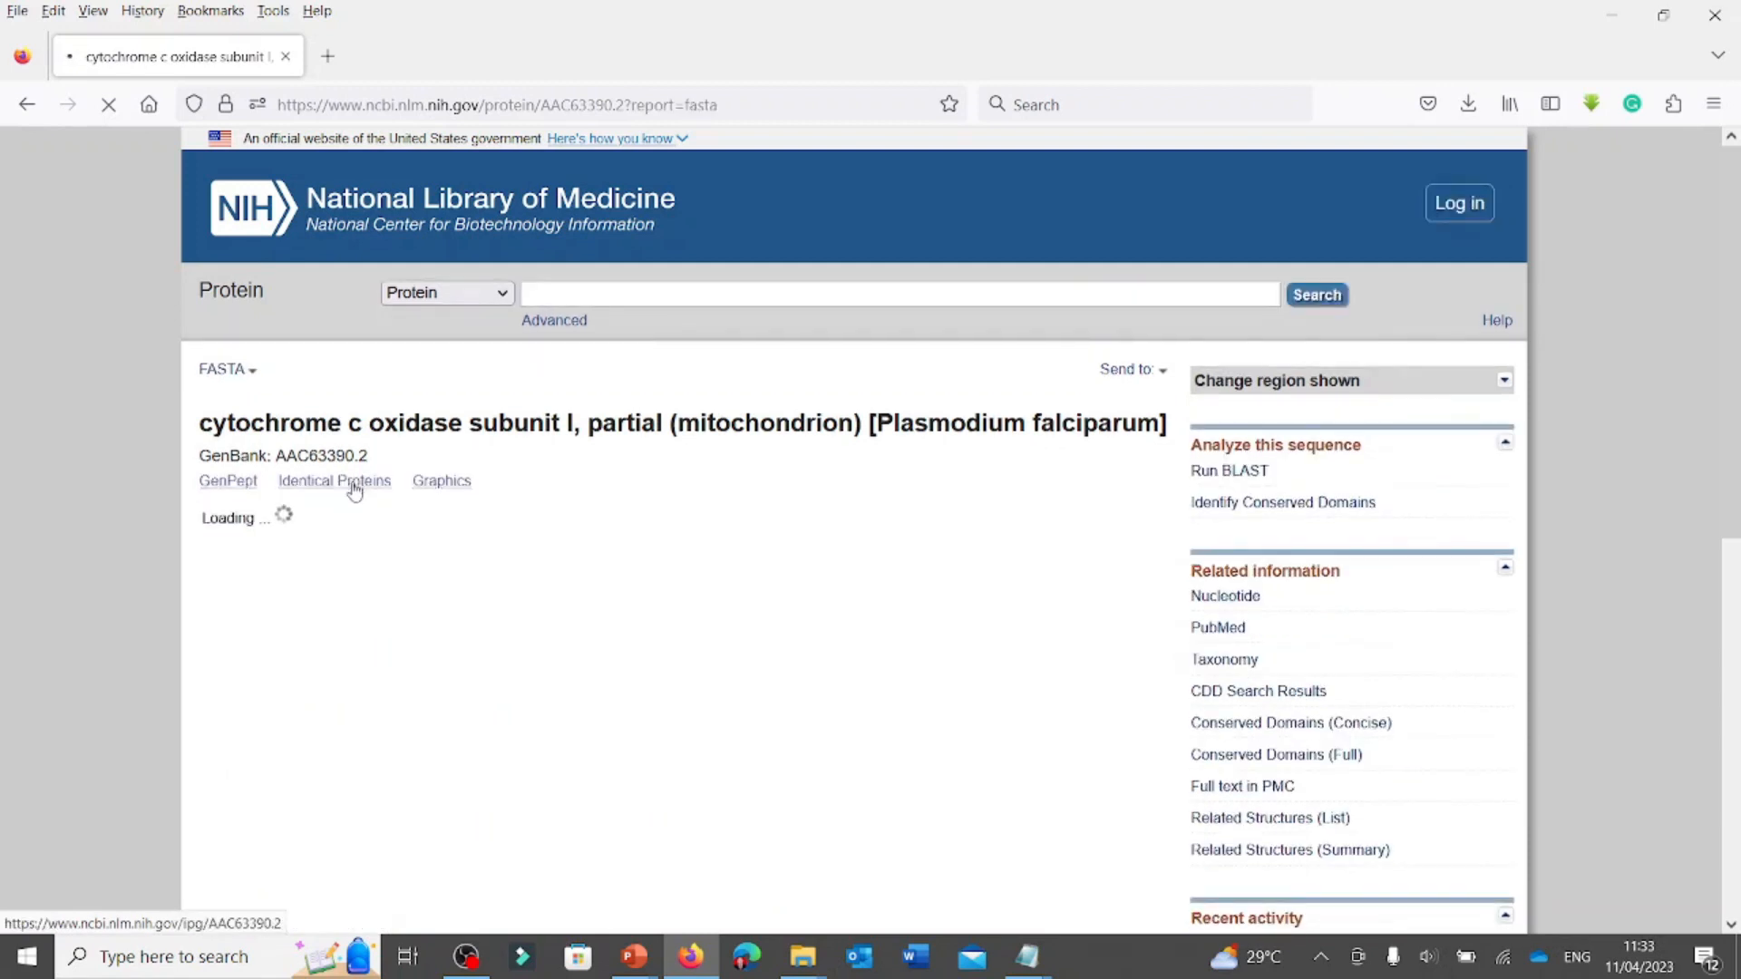
Examine the FASTA record's amino acid sequence, accession number, protein name and organism by highlighting each part.
drag(203, 545, 739, 678)
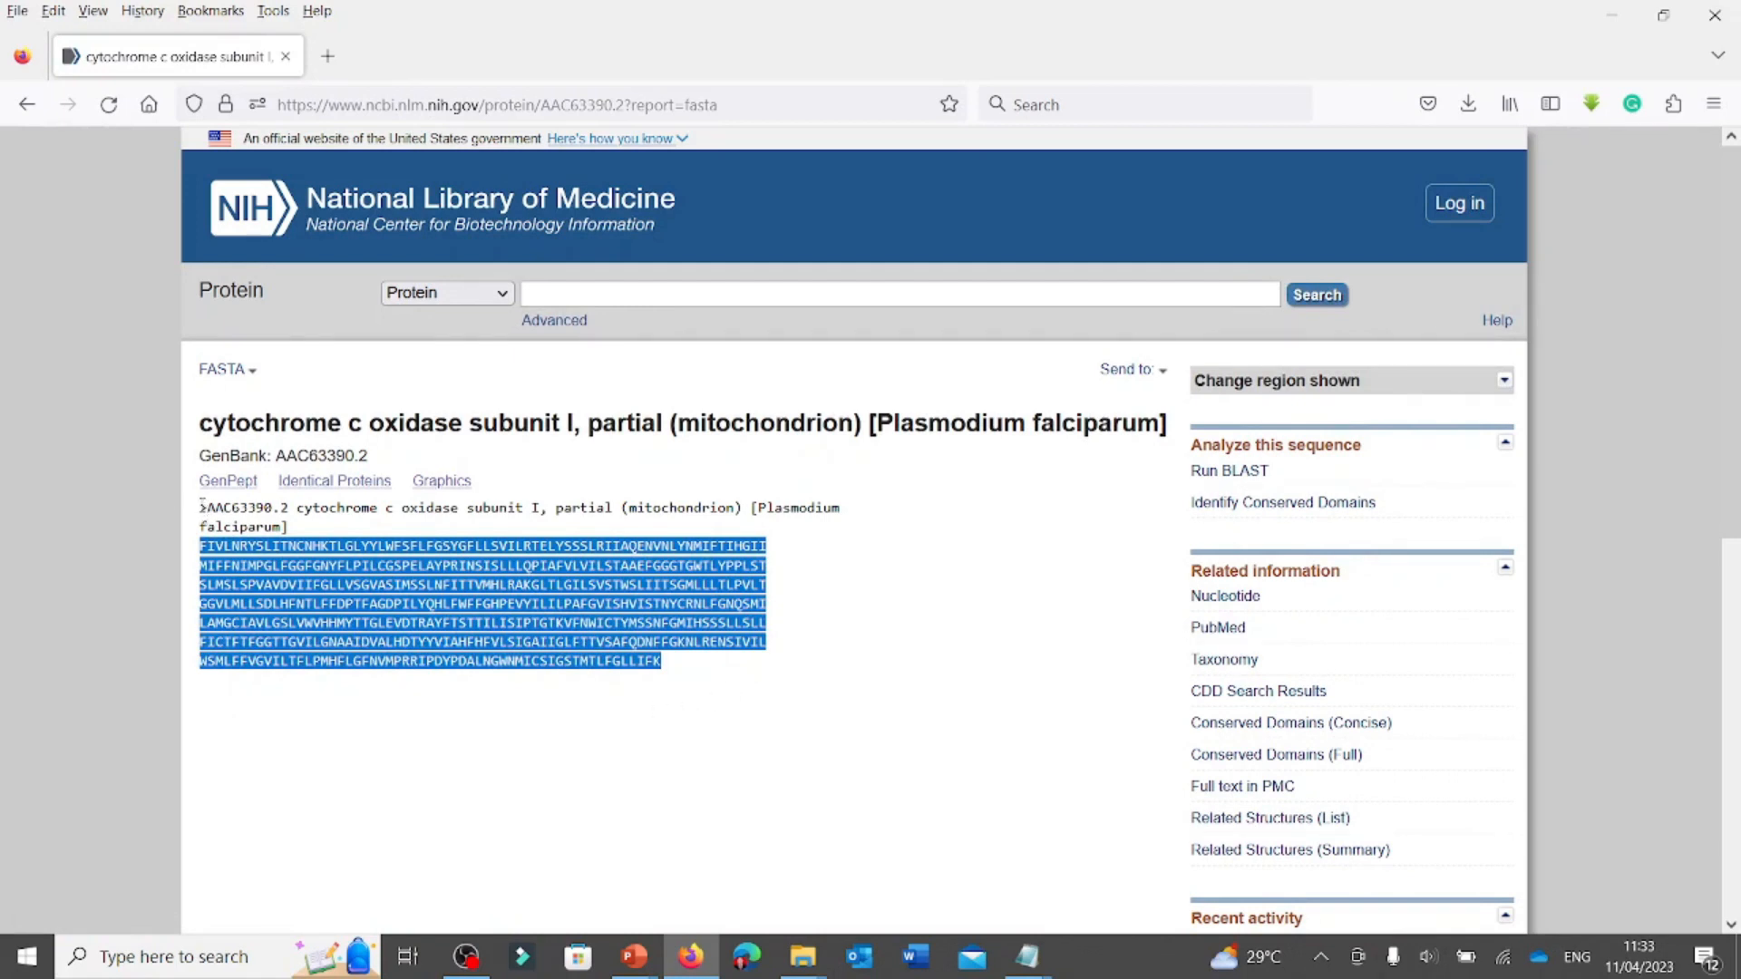
drag(201, 512, 668, 661)
click(736, 723)
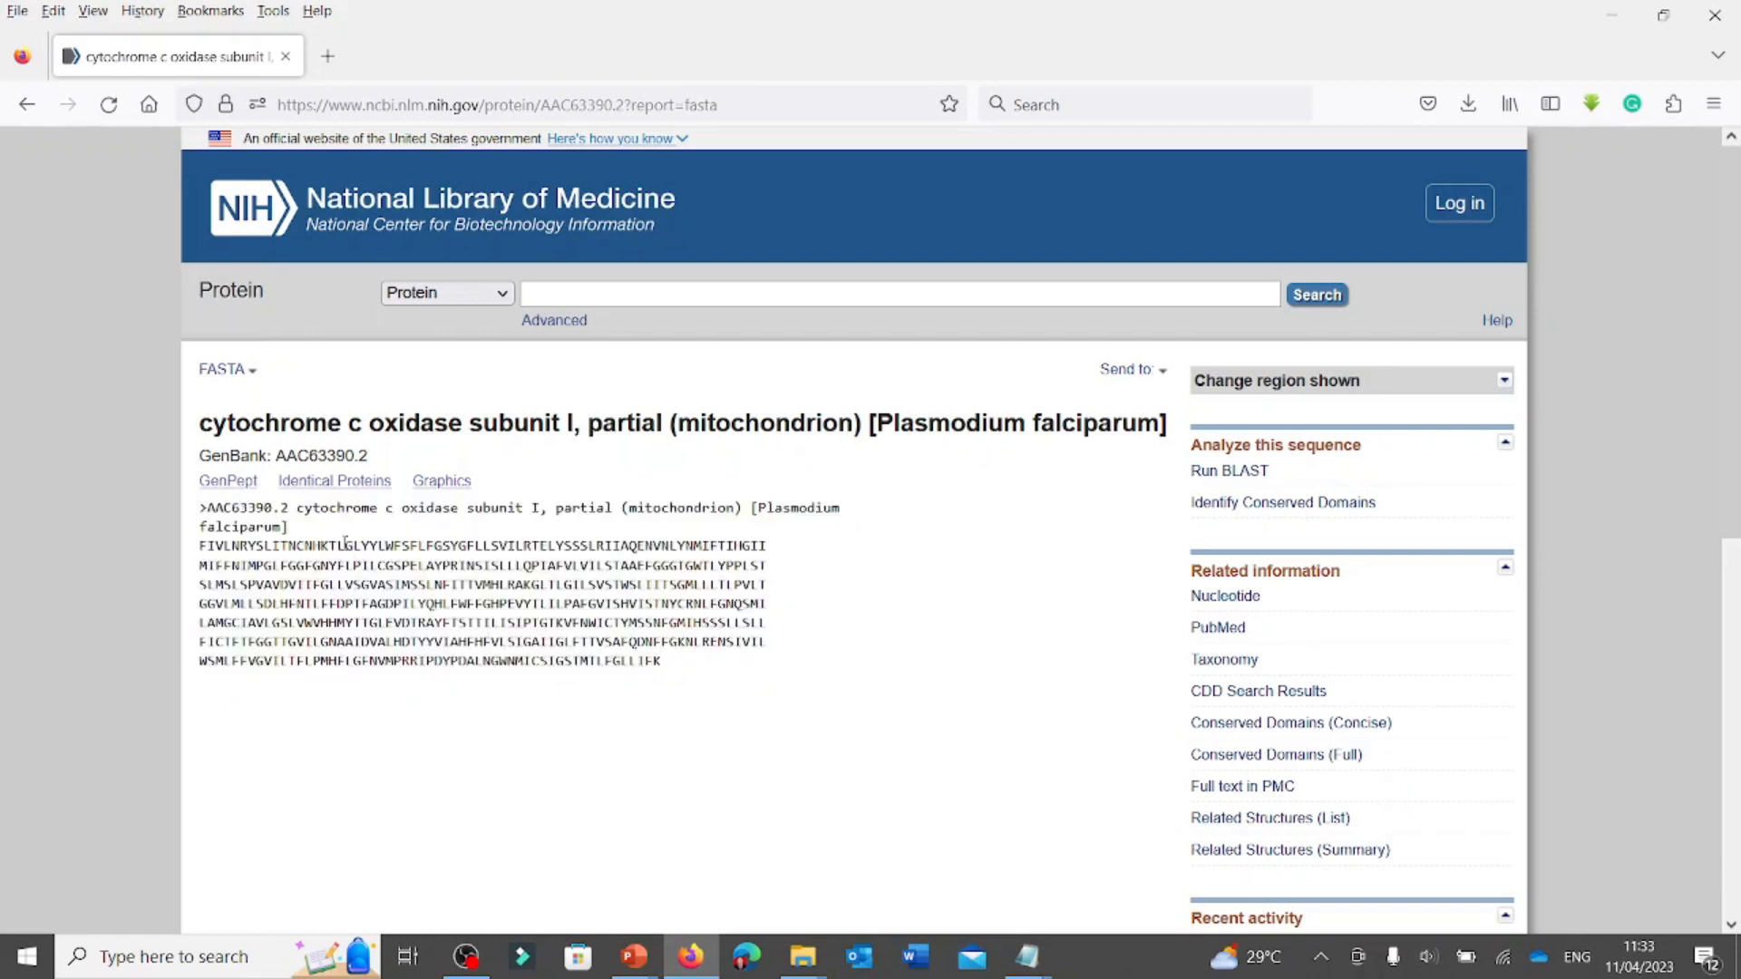
drag(290, 509, 206, 508)
drag(278, 459, 392, 463)
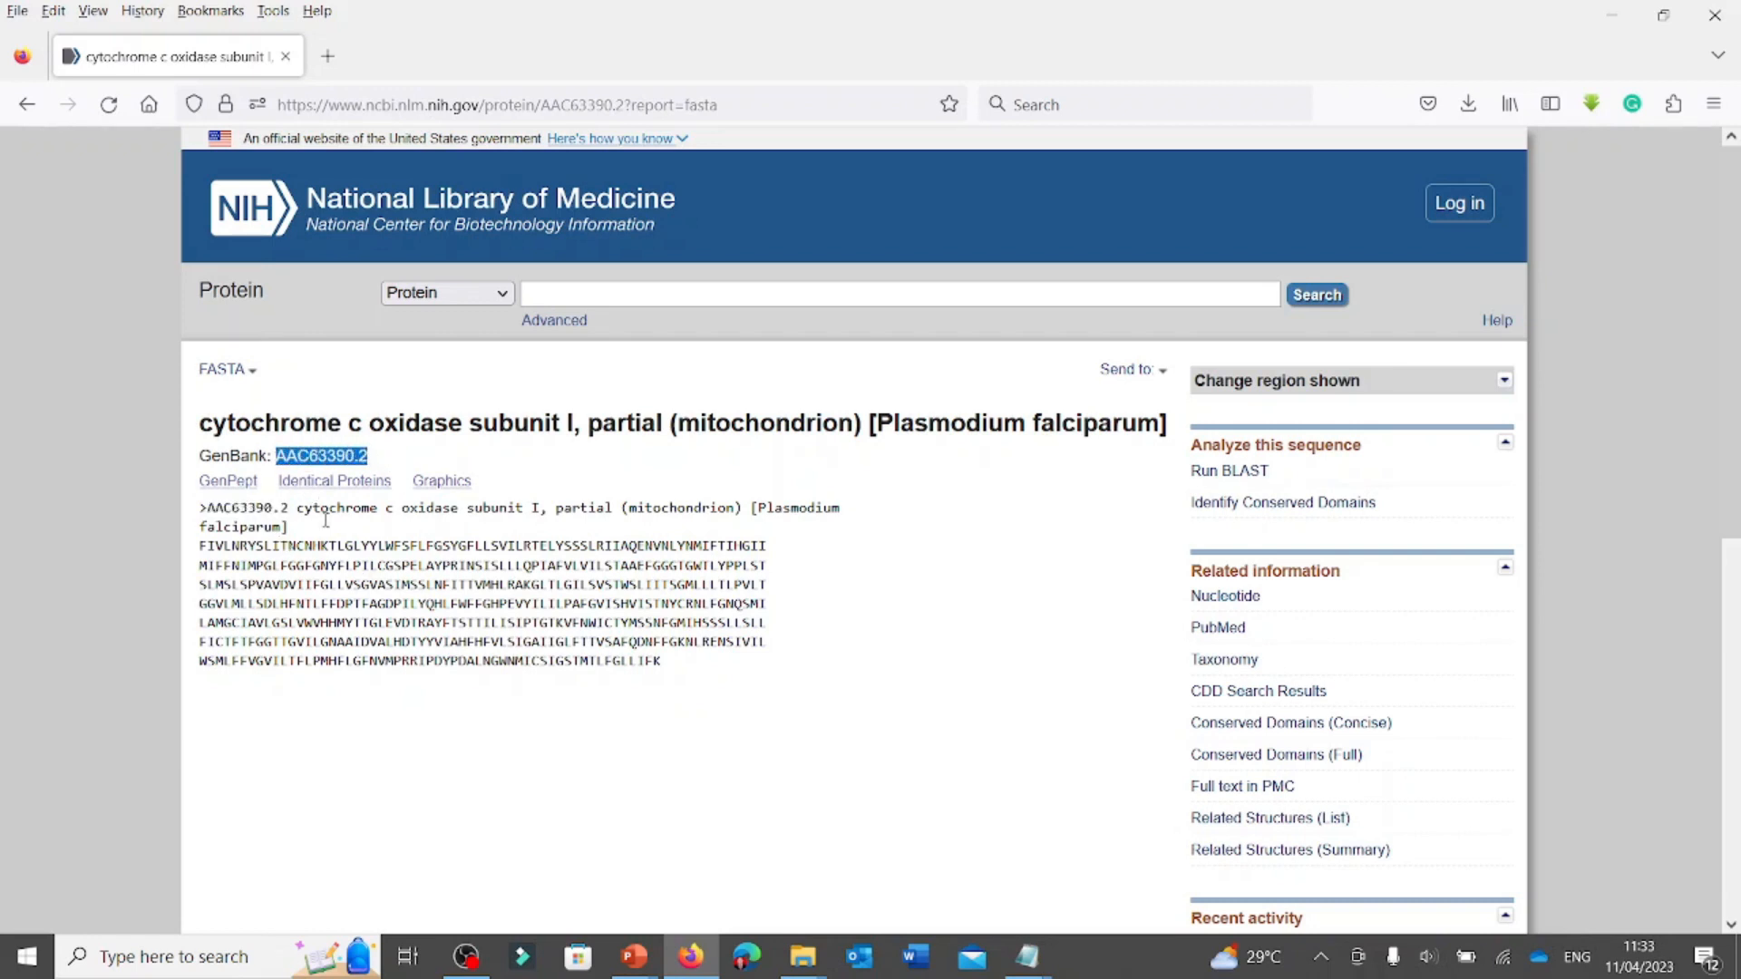
drag(298, 510, 526, 512)
drag(757, 508, 664, 672)
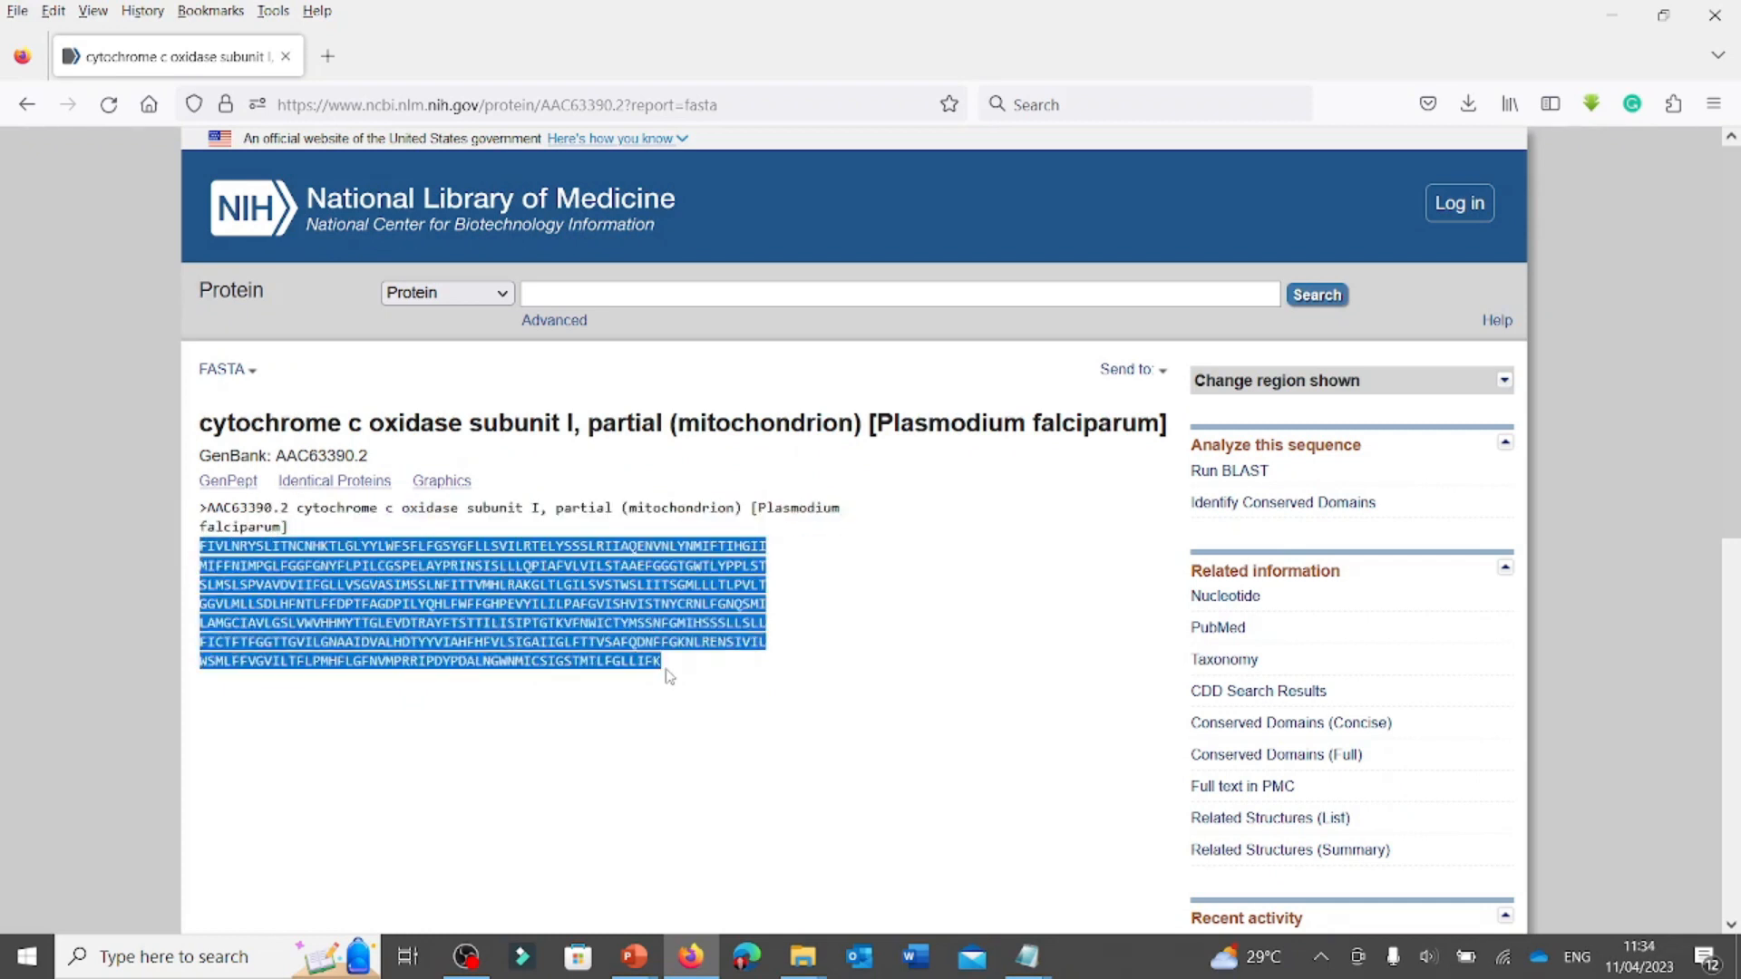
click(497, 681)
Copy the complete FASTA entry with its header, switch to Notepad and replace the contents of the open sequence file with it.
drag(201, 508, 809, 674)
key(ctrl+c)
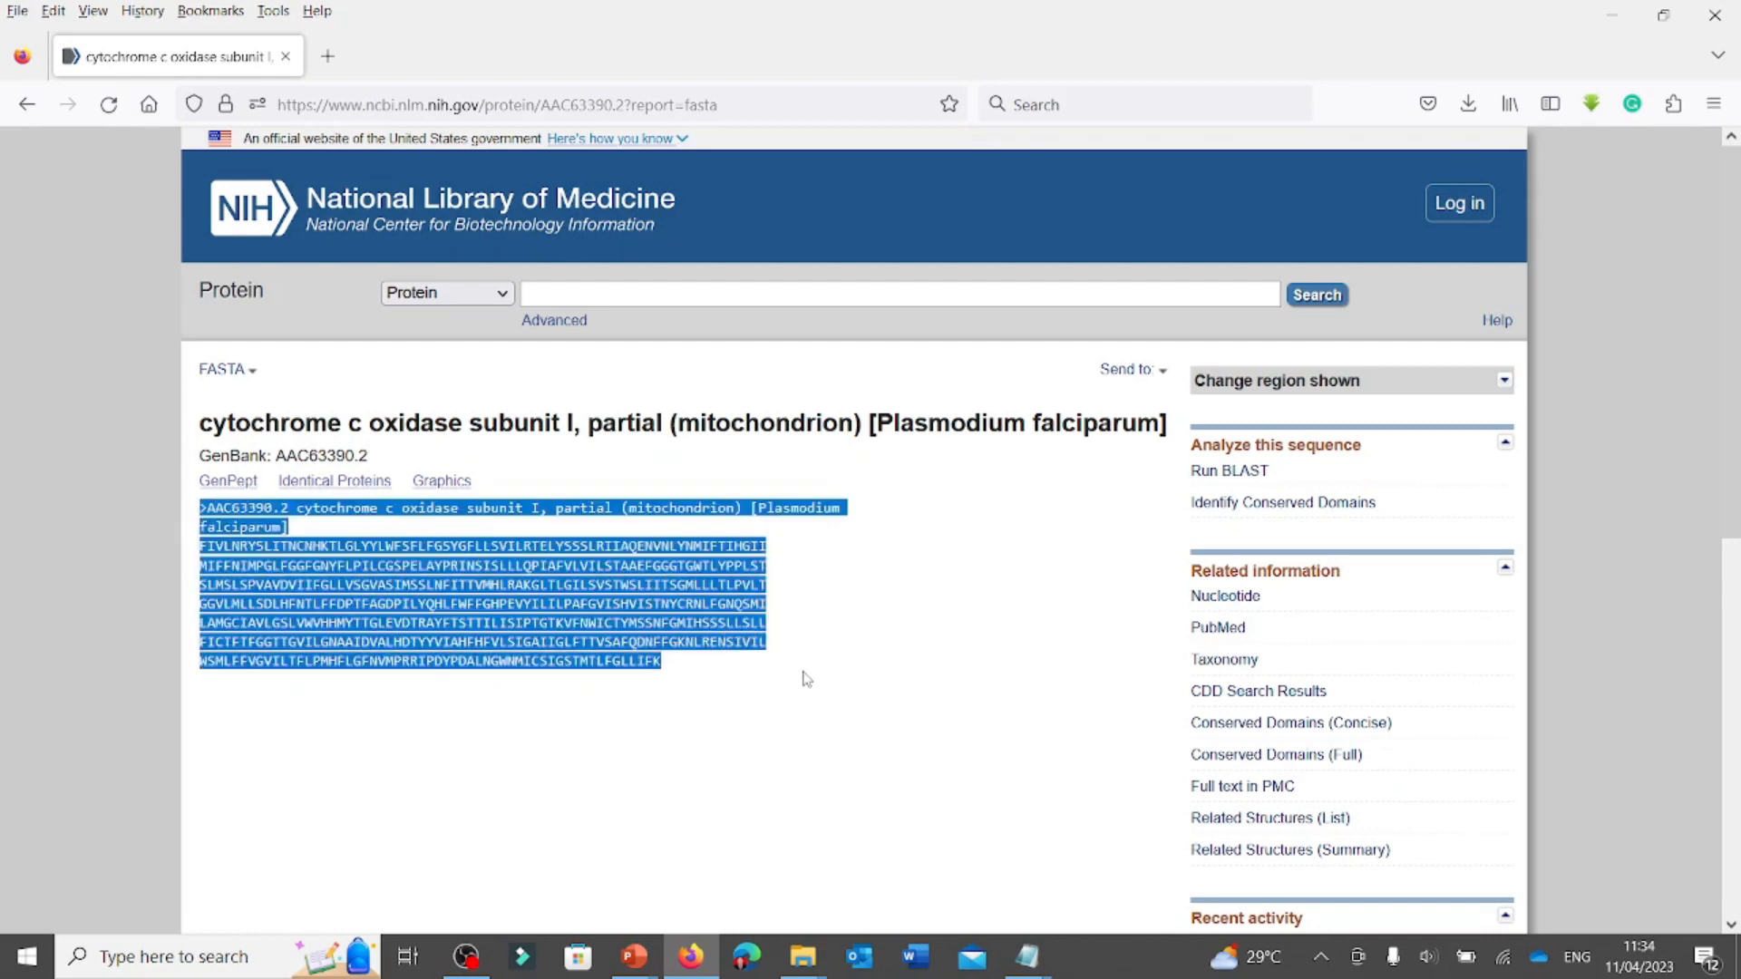
click(1028, 957)
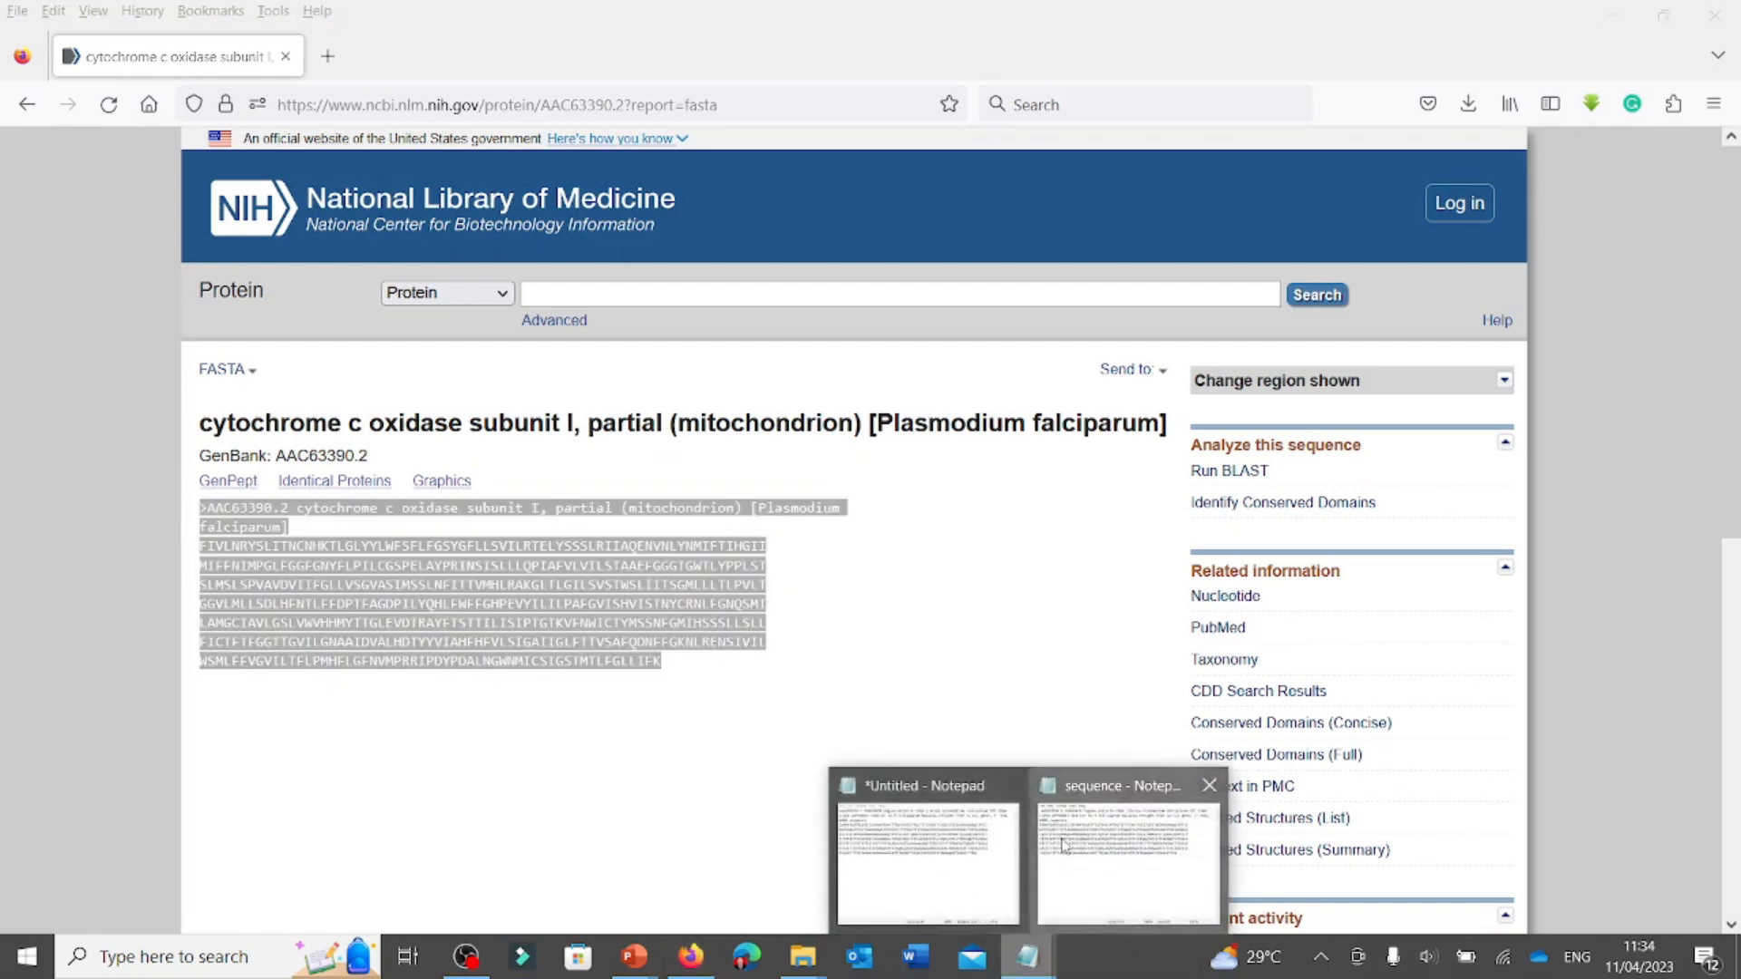
click(1064, 847)
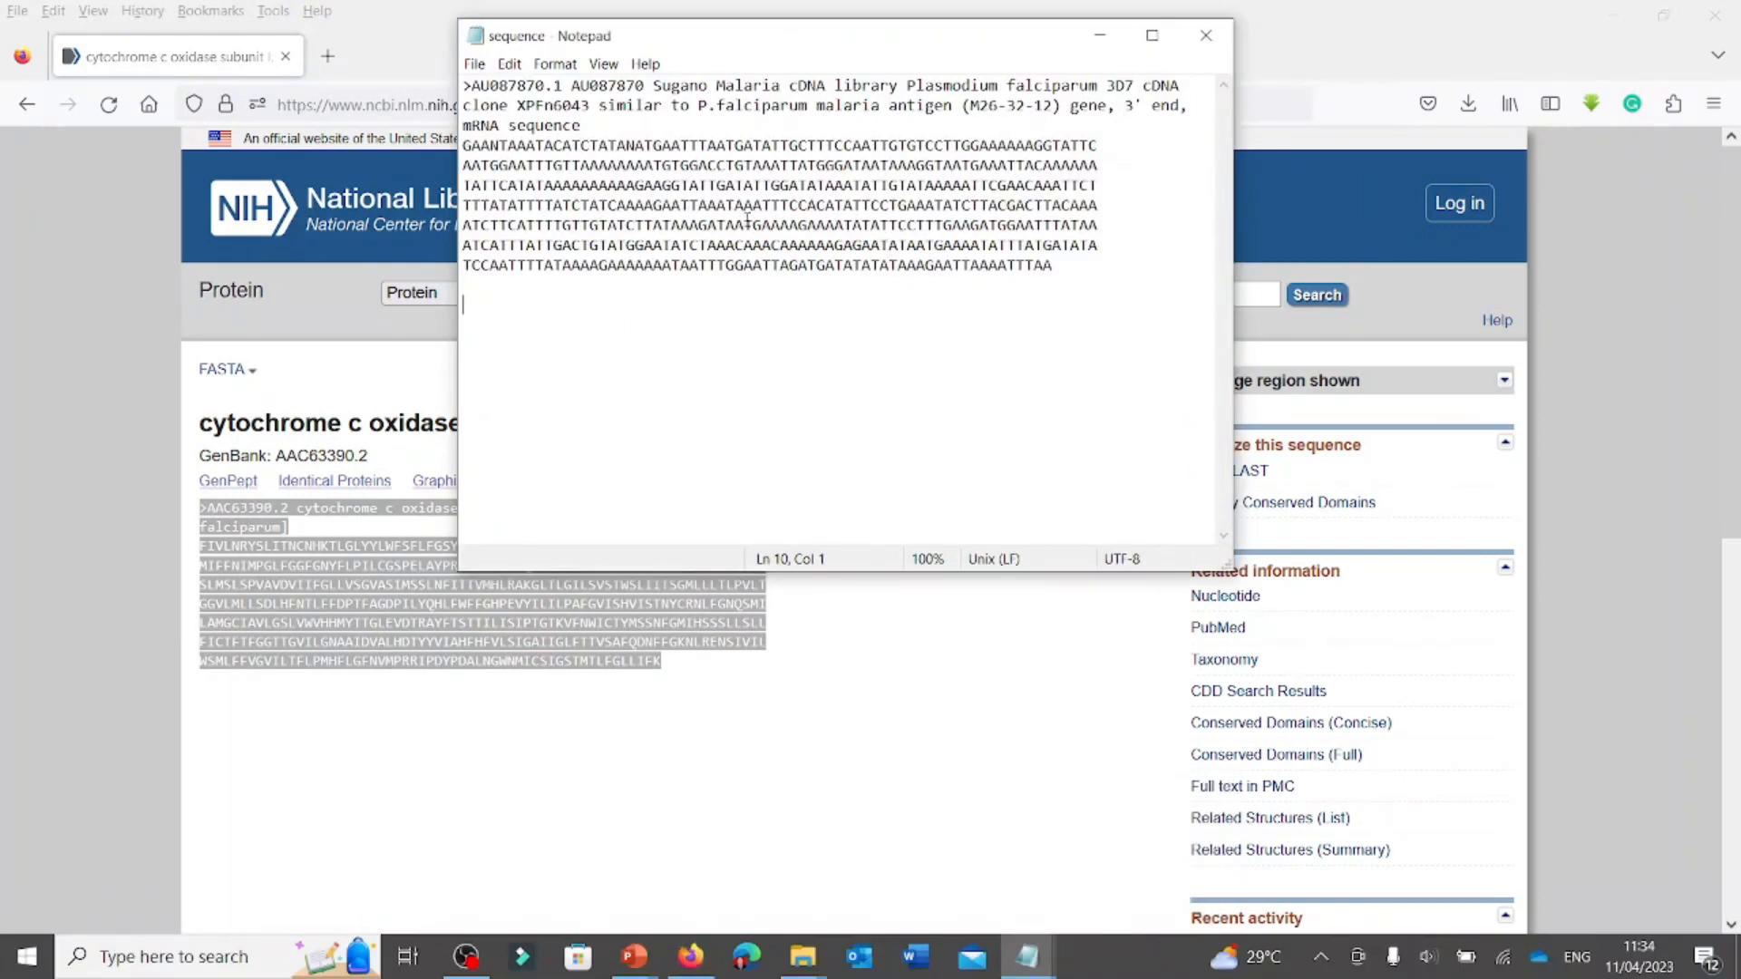
key(ctrl+a)
key(ctrl+v)
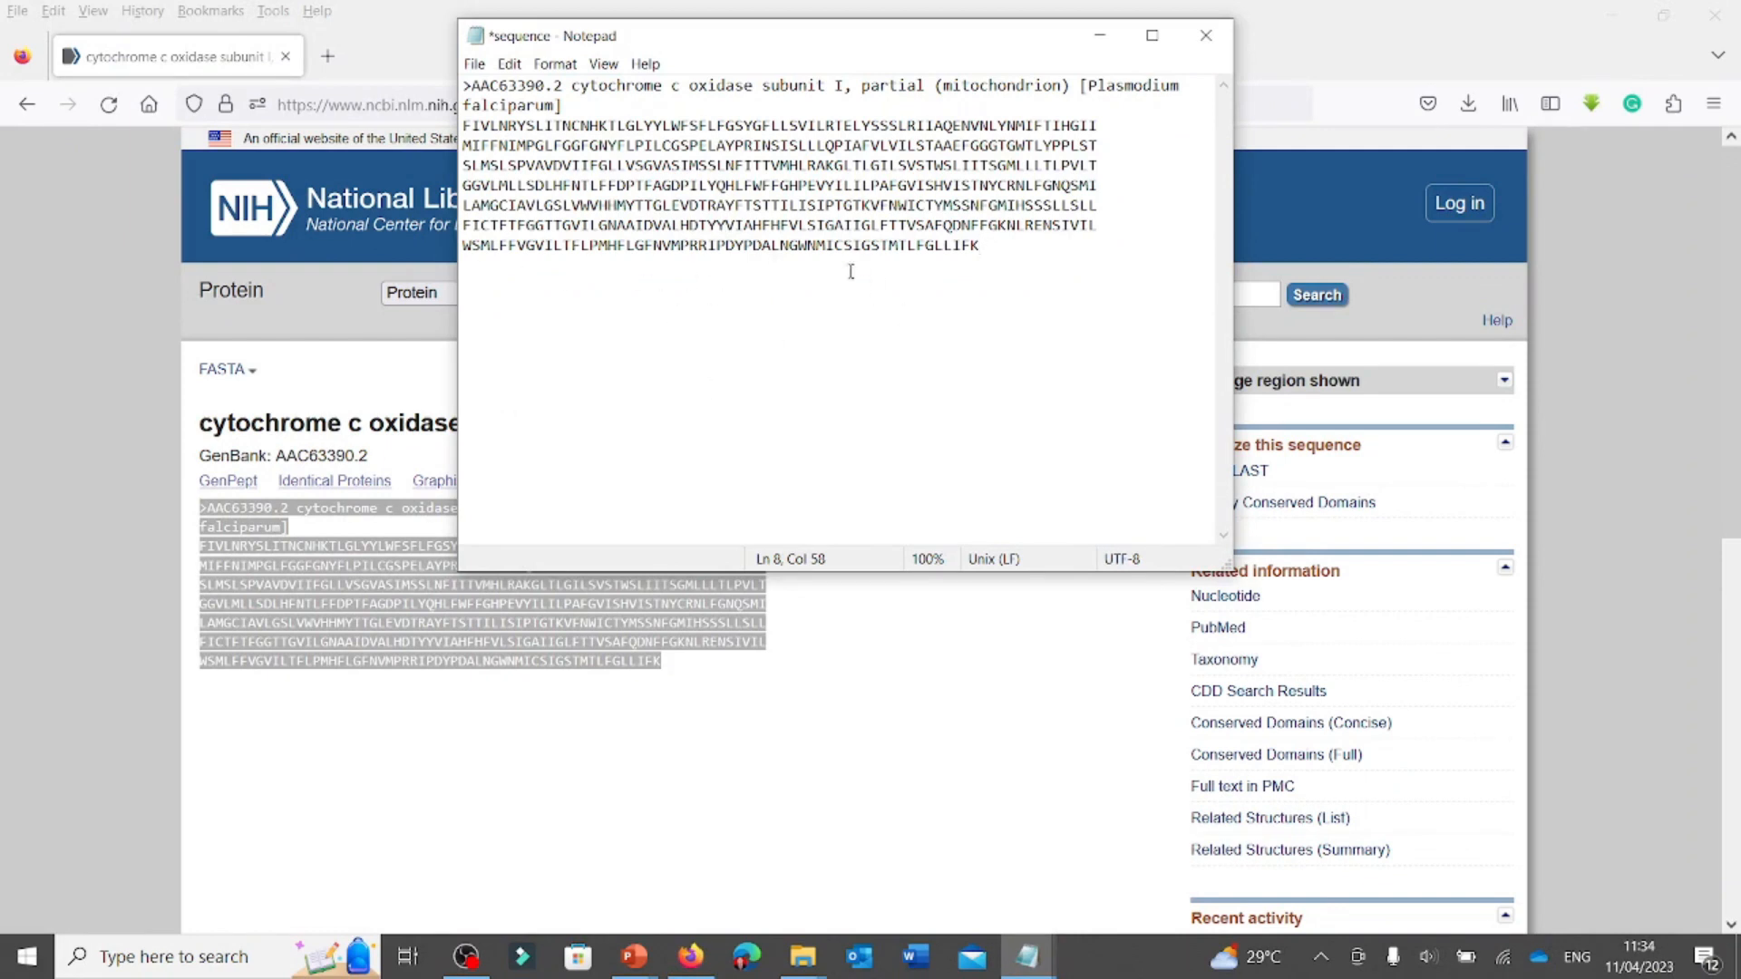
click(1100, 35)
click(845, 590)
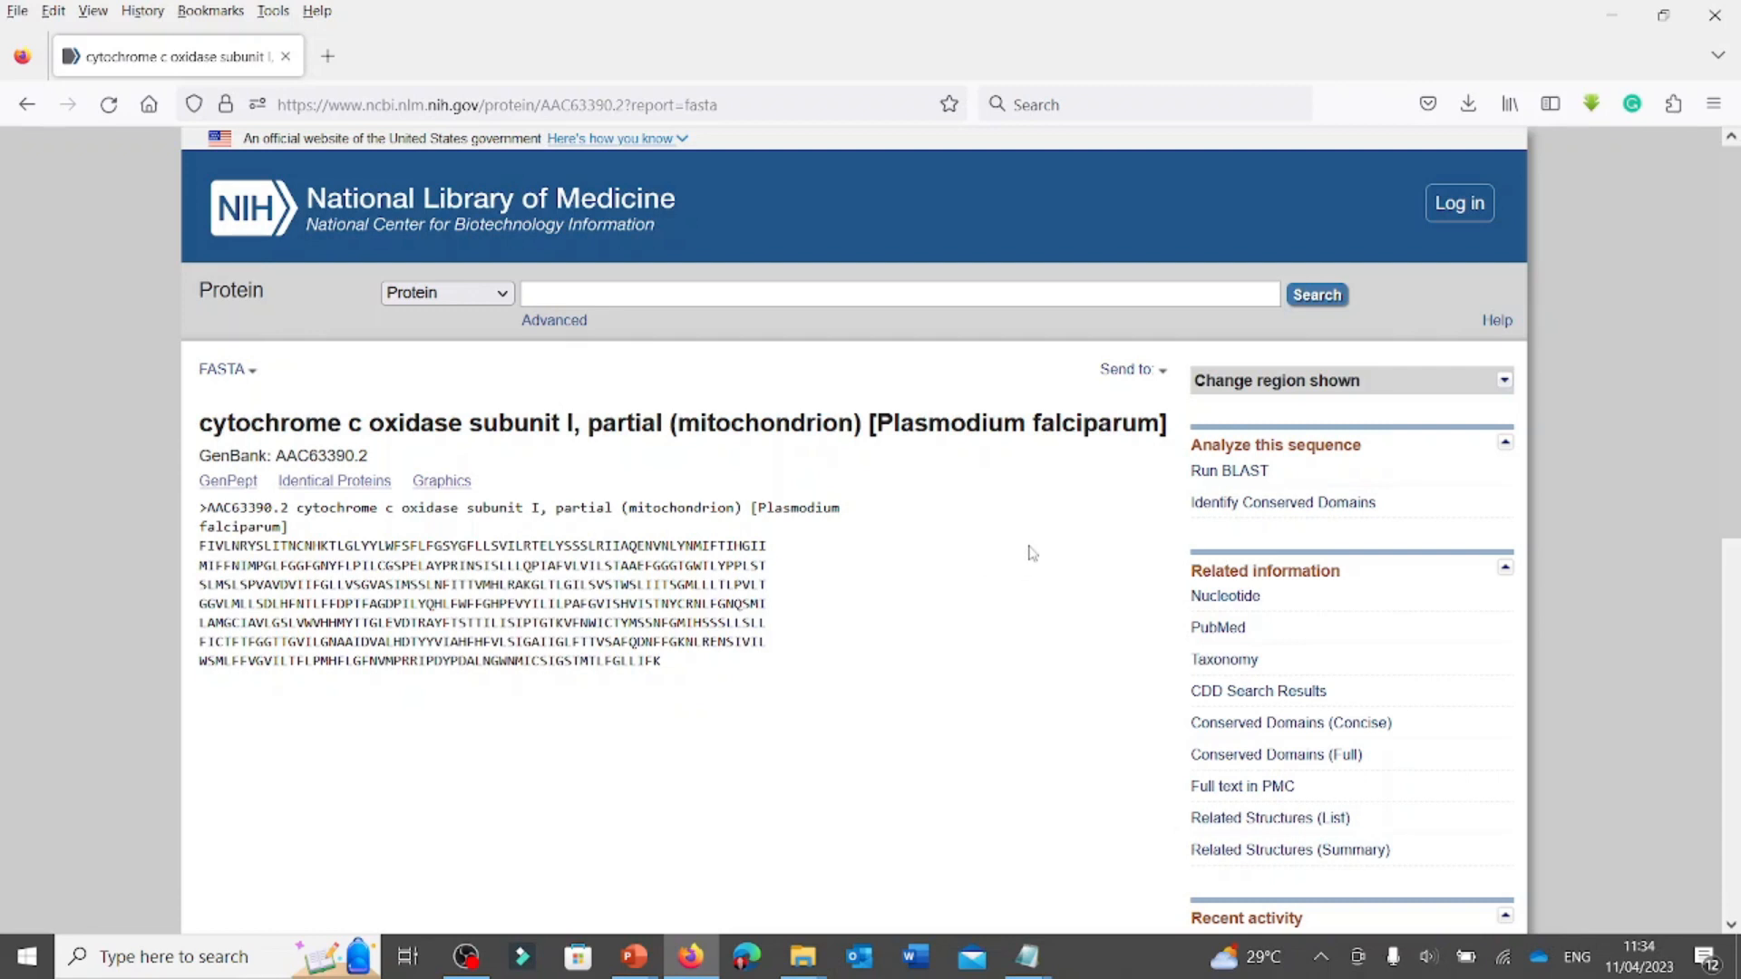
Download the cytochrome c oxidase subunit I record as a file in FASTA format and view the downloaded file.
click(1145, 379)
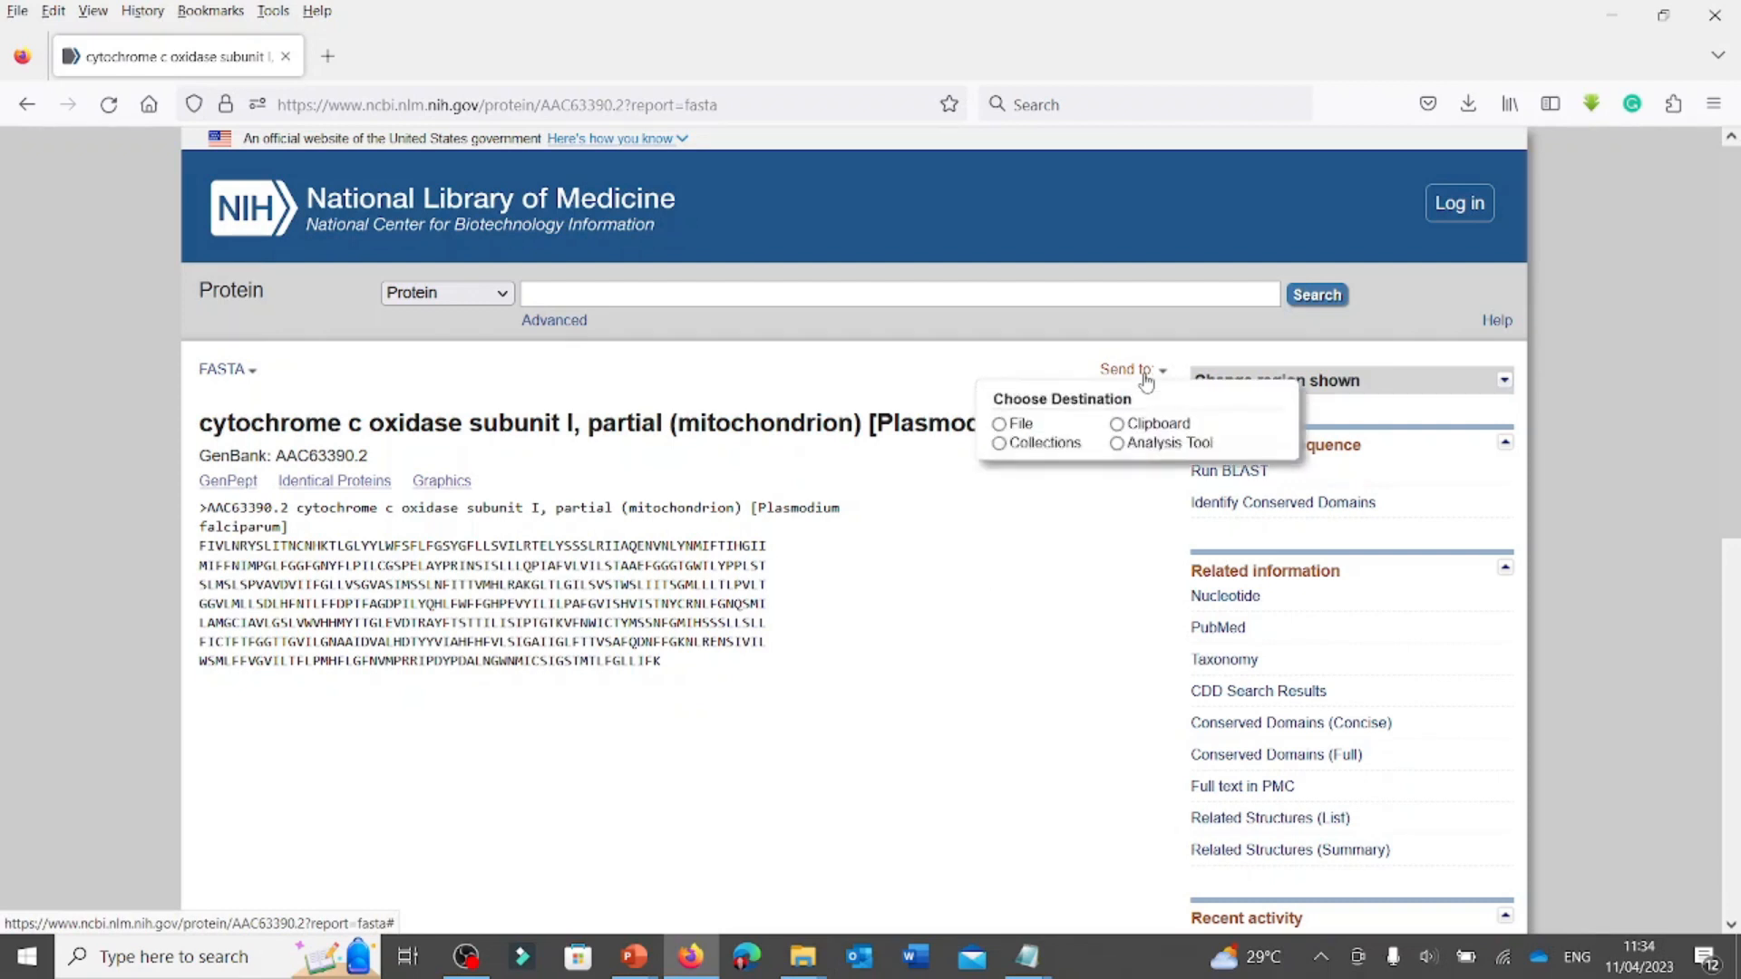
click(1001, 425)
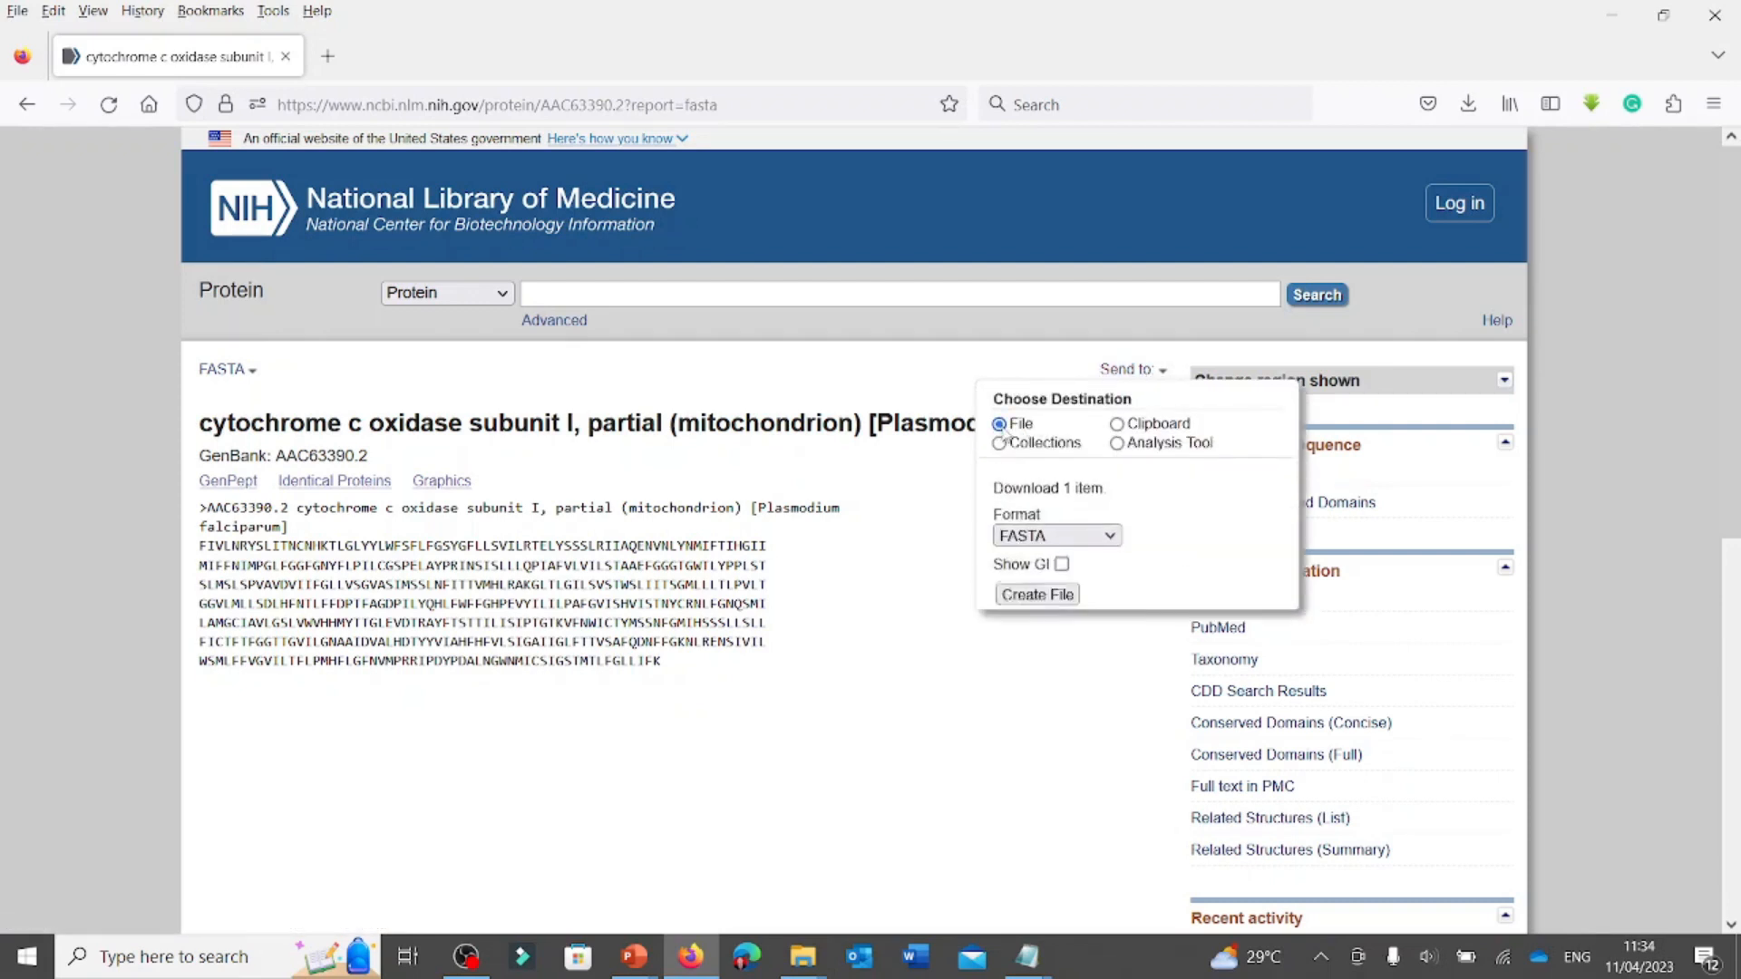
click(1048, 538)
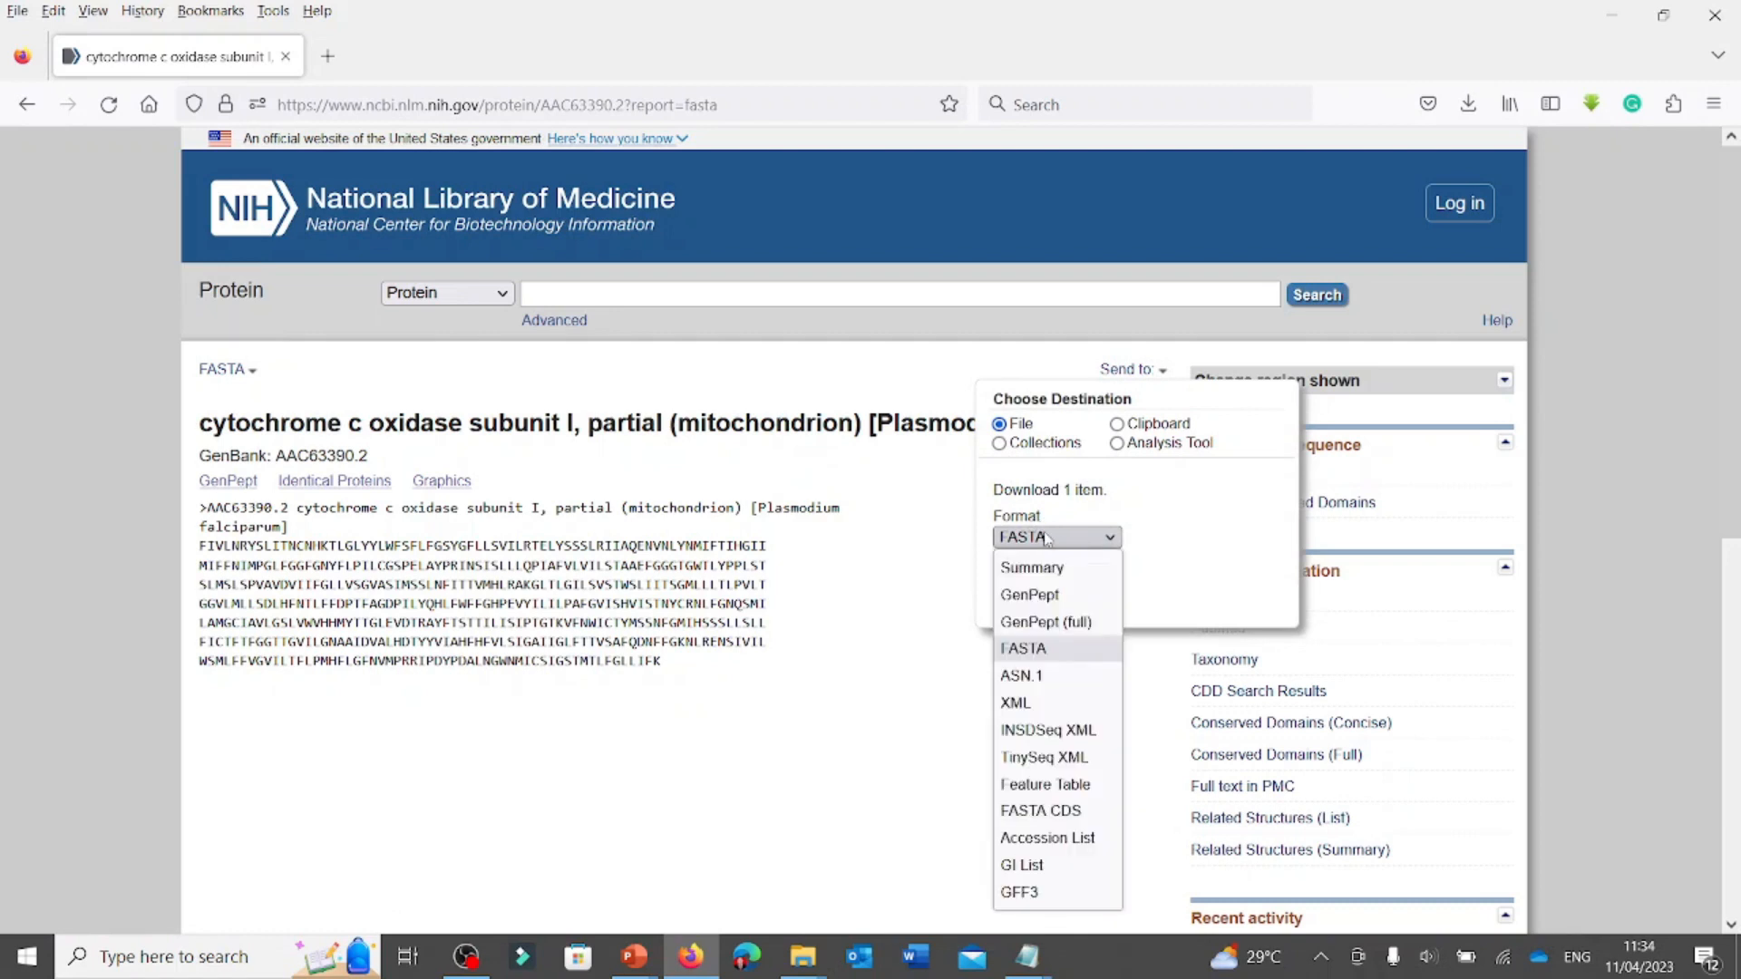
click(1047, 538)
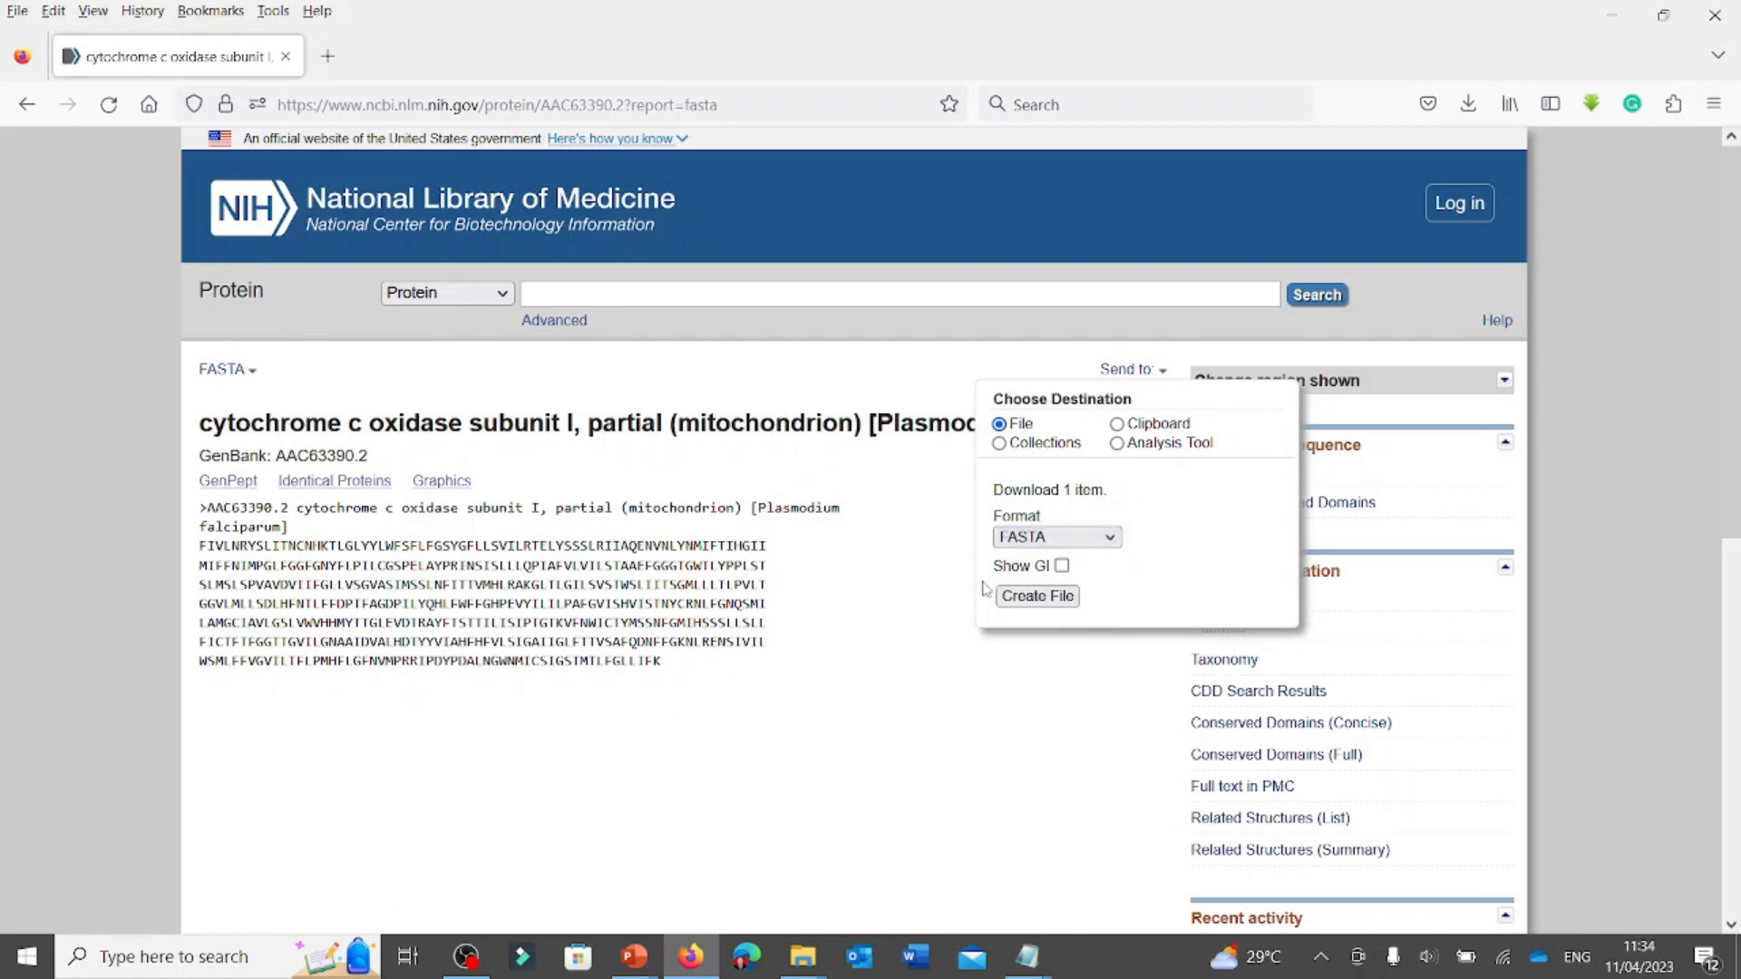
click(1027, 603)
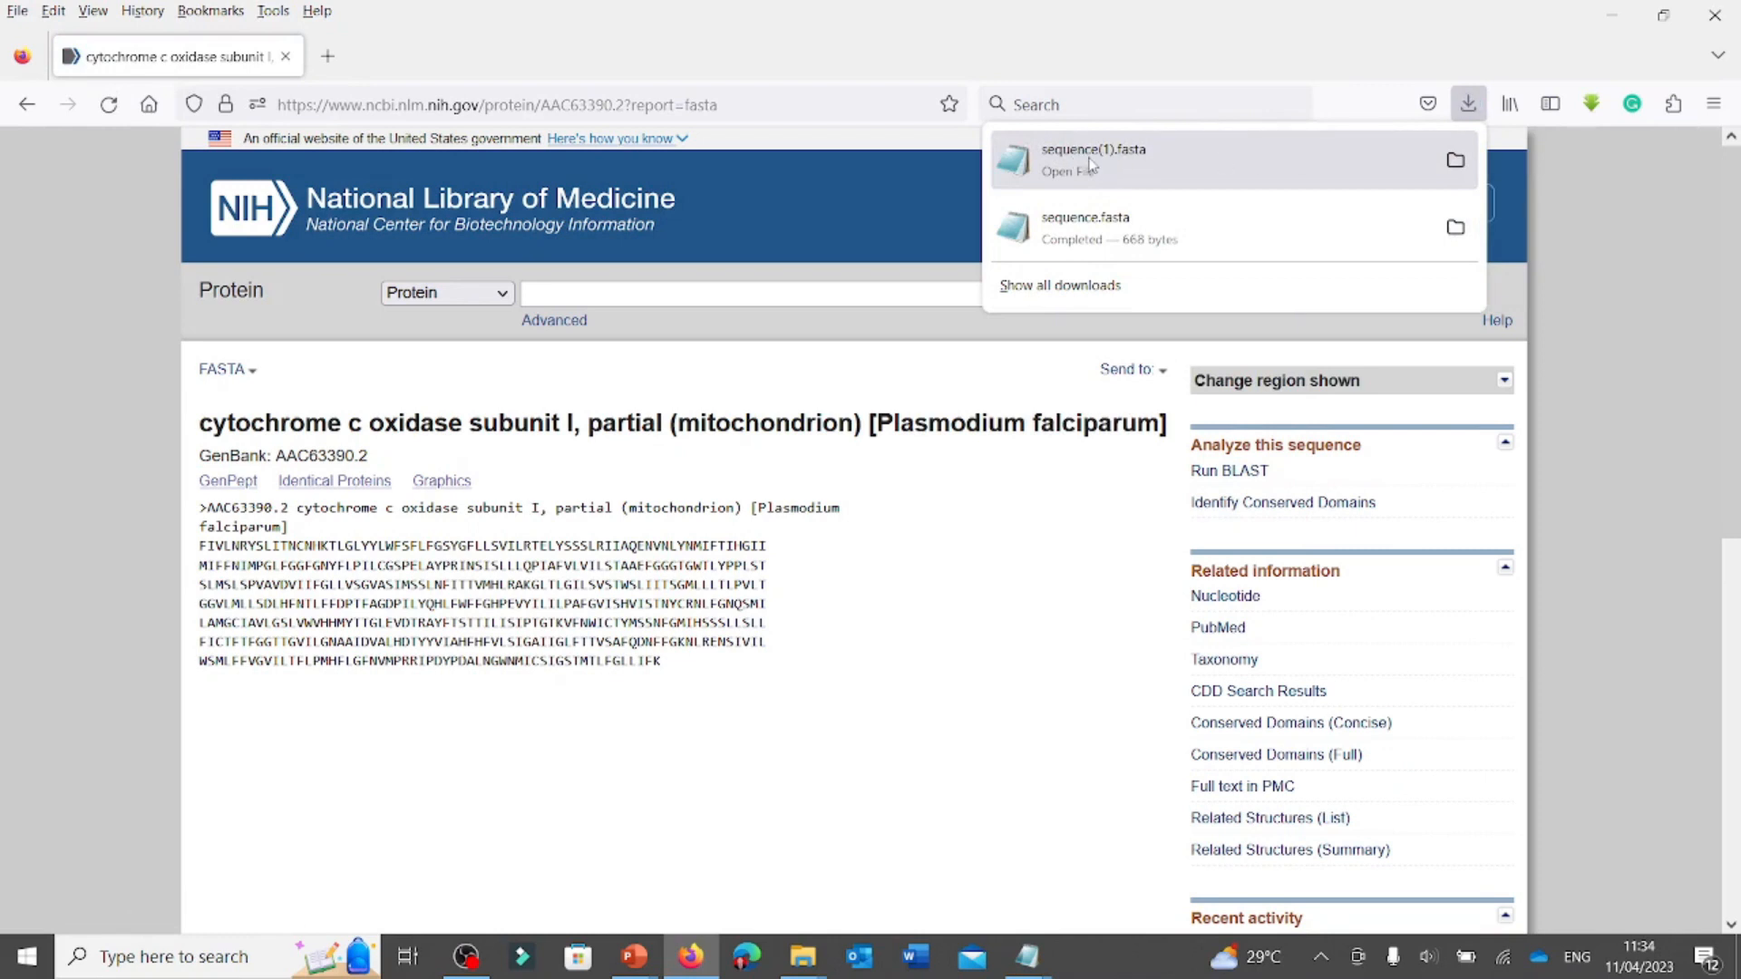
click(1090, 164)
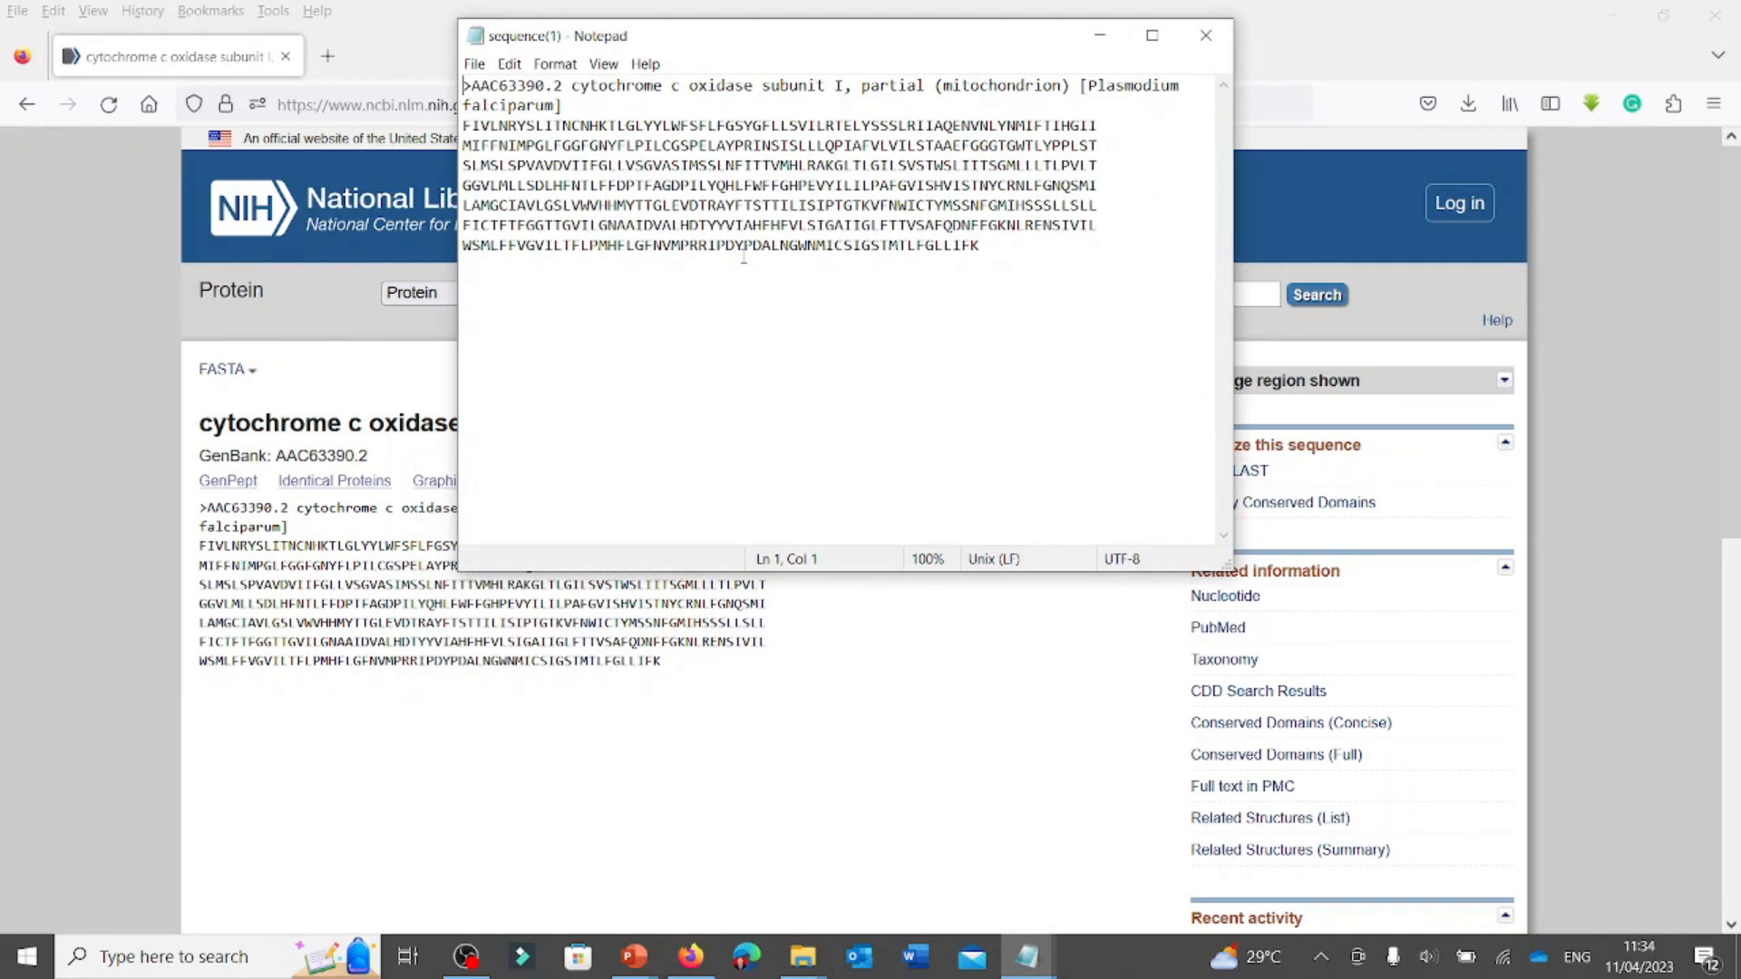
click(1100, 35)
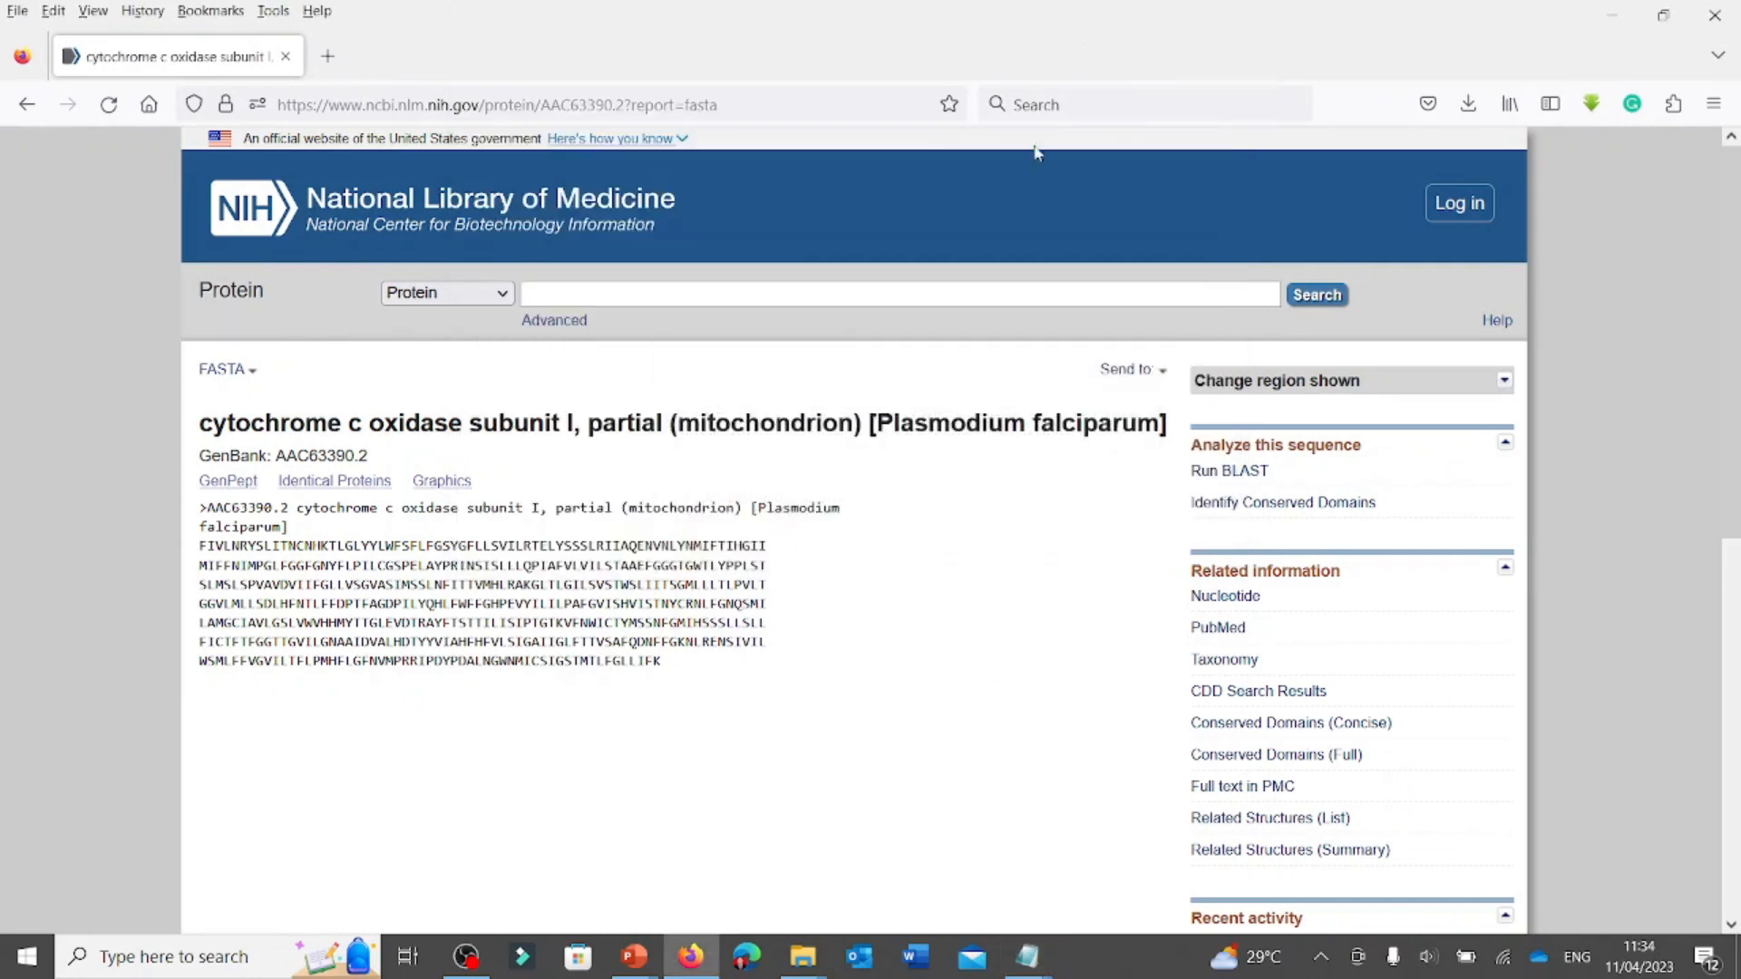
Return to the NCBI home page.
click(450, 297)
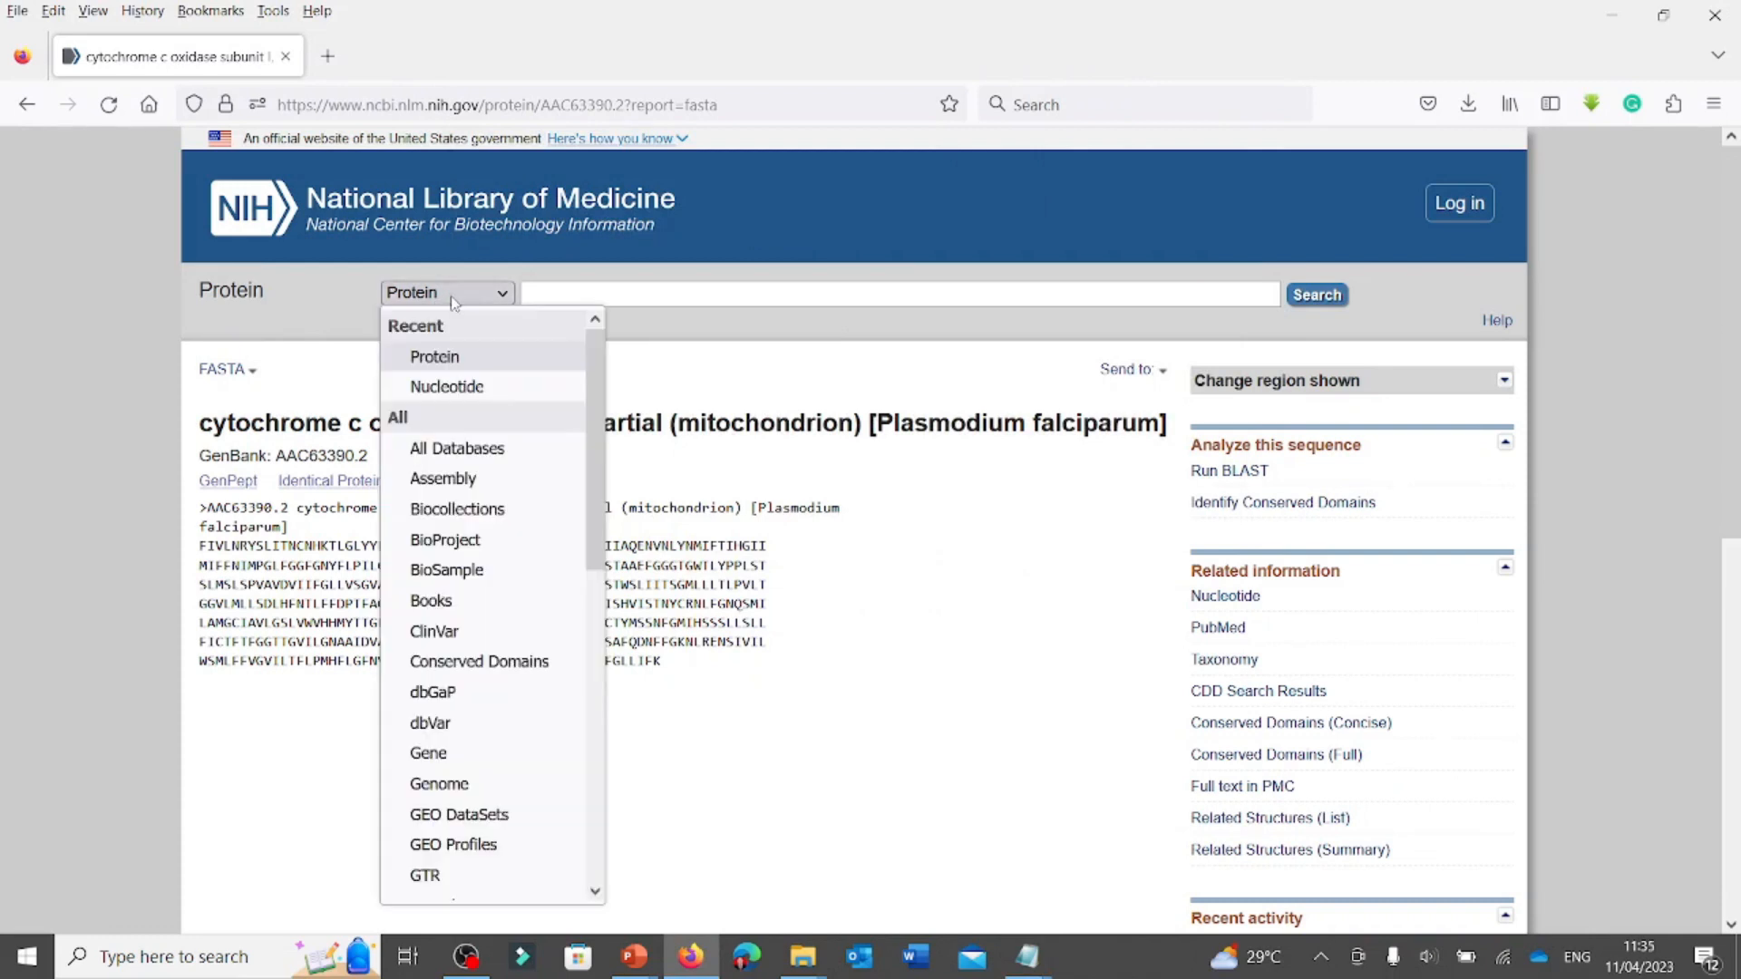
click(310, 300)
click(310, 300)
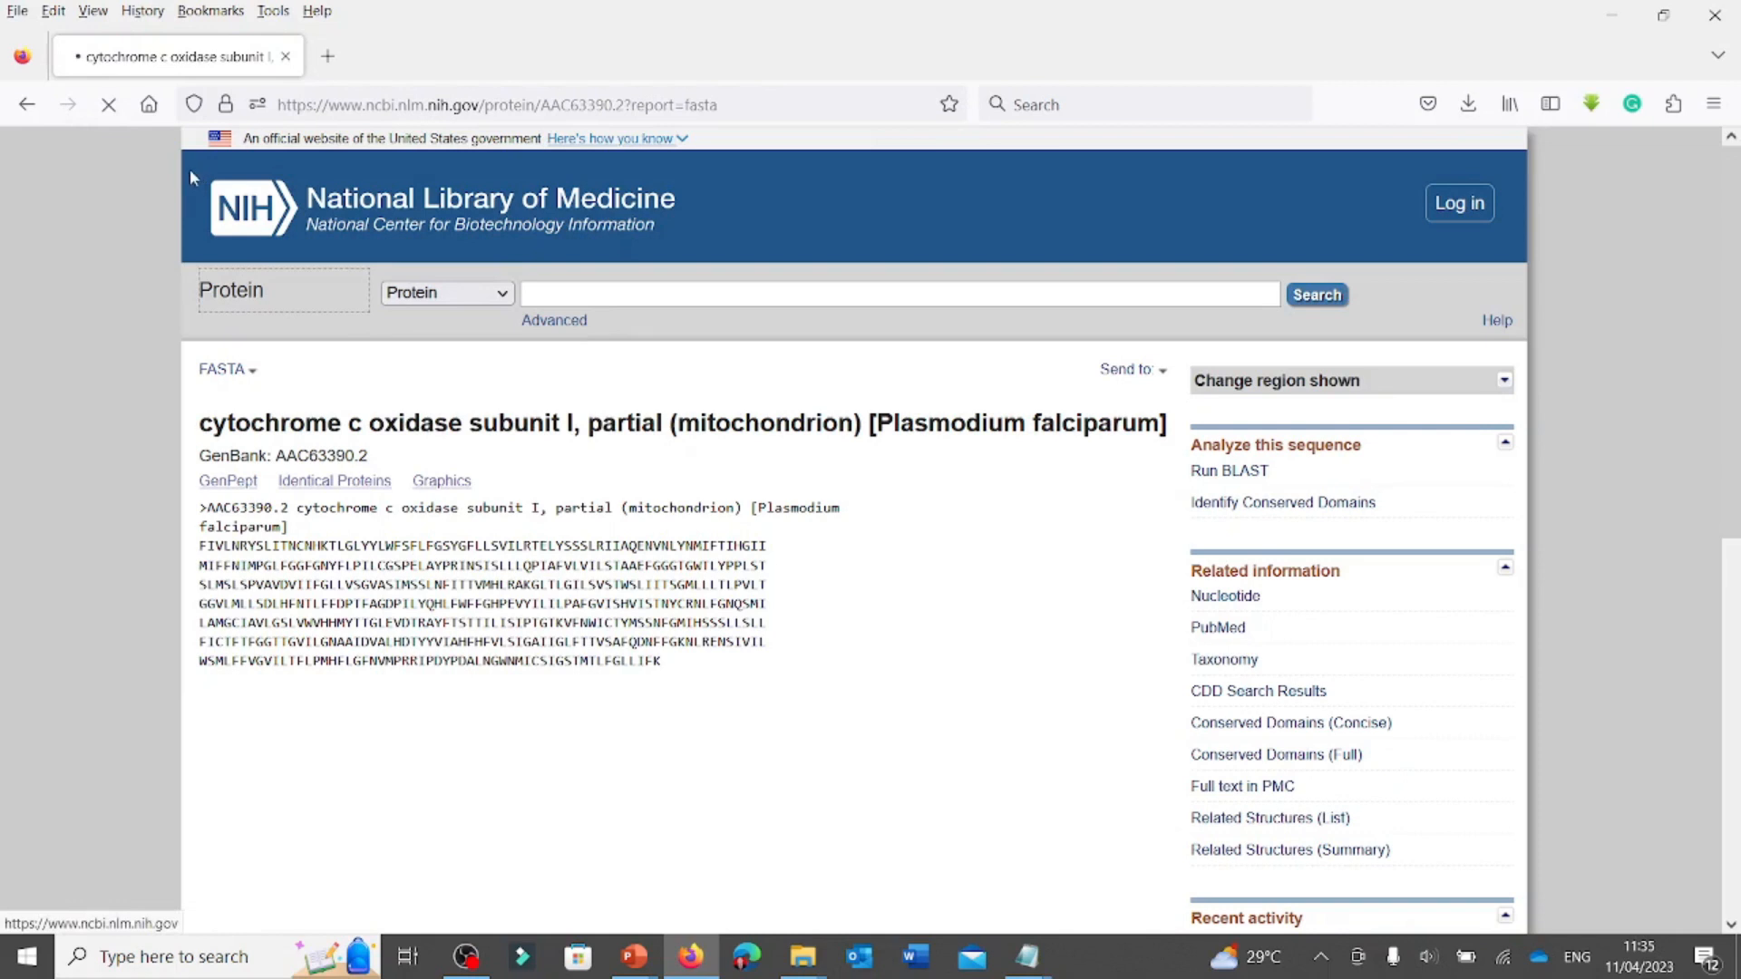
click(304, 229)
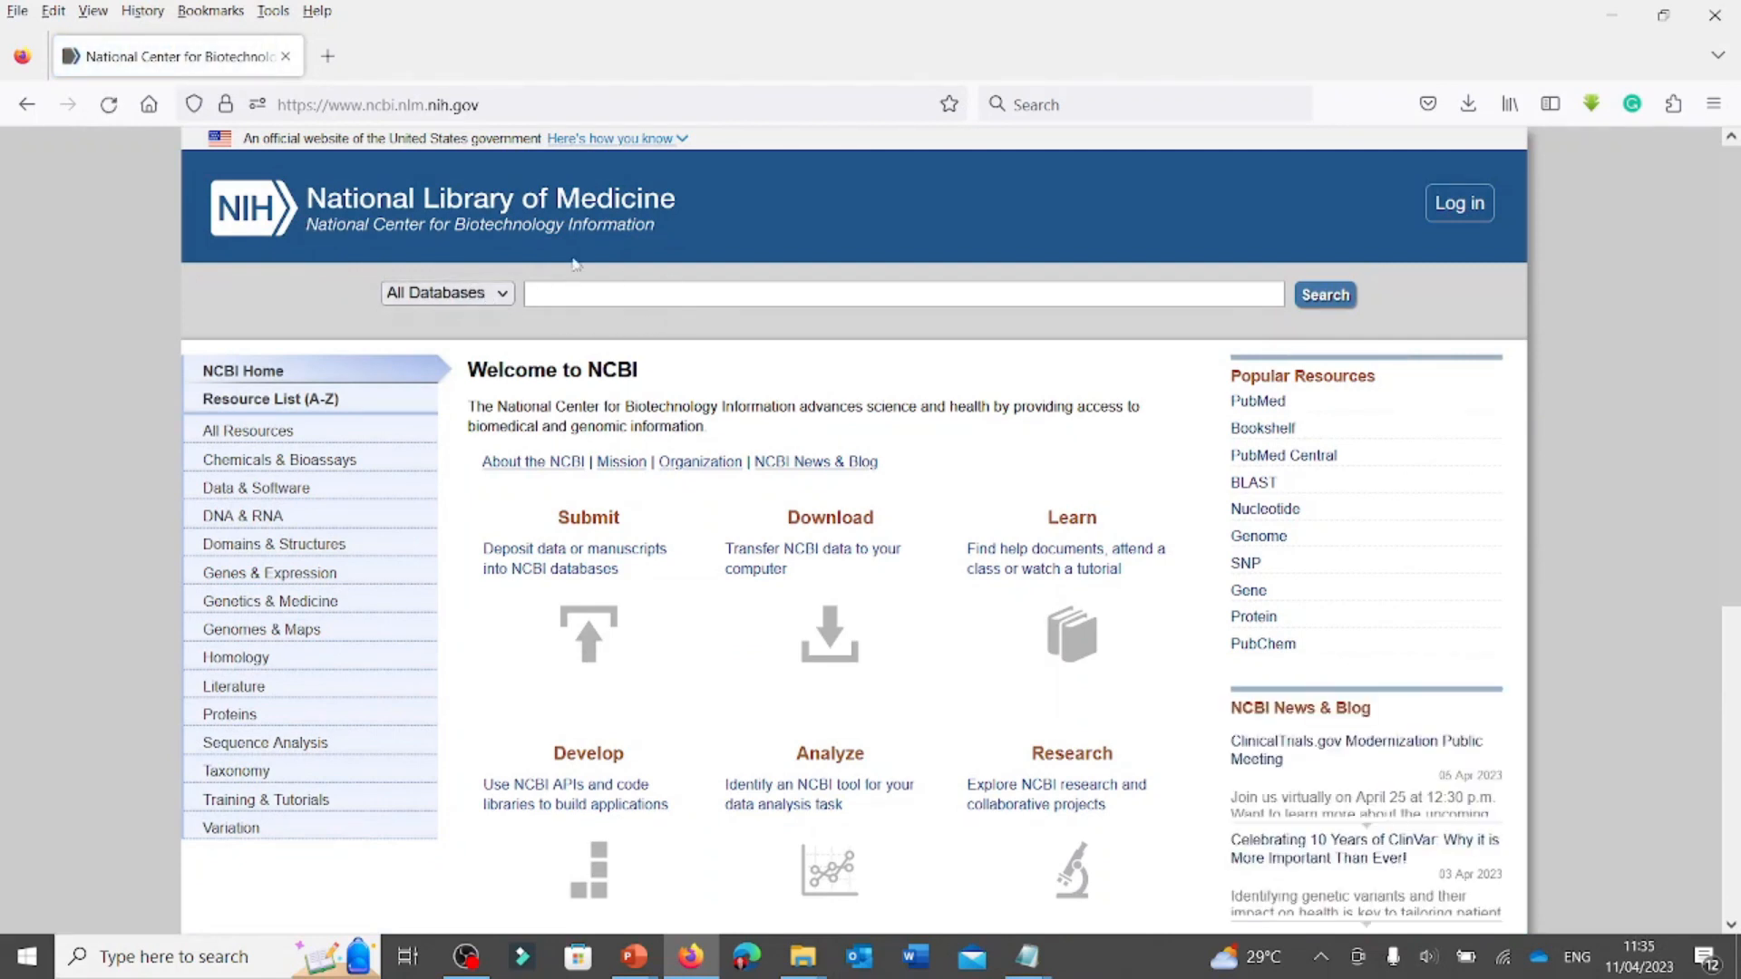
click(358, 218)
Search the Protein database for "plasmodium falciparum" and look over the first entries.
click(500, 295)
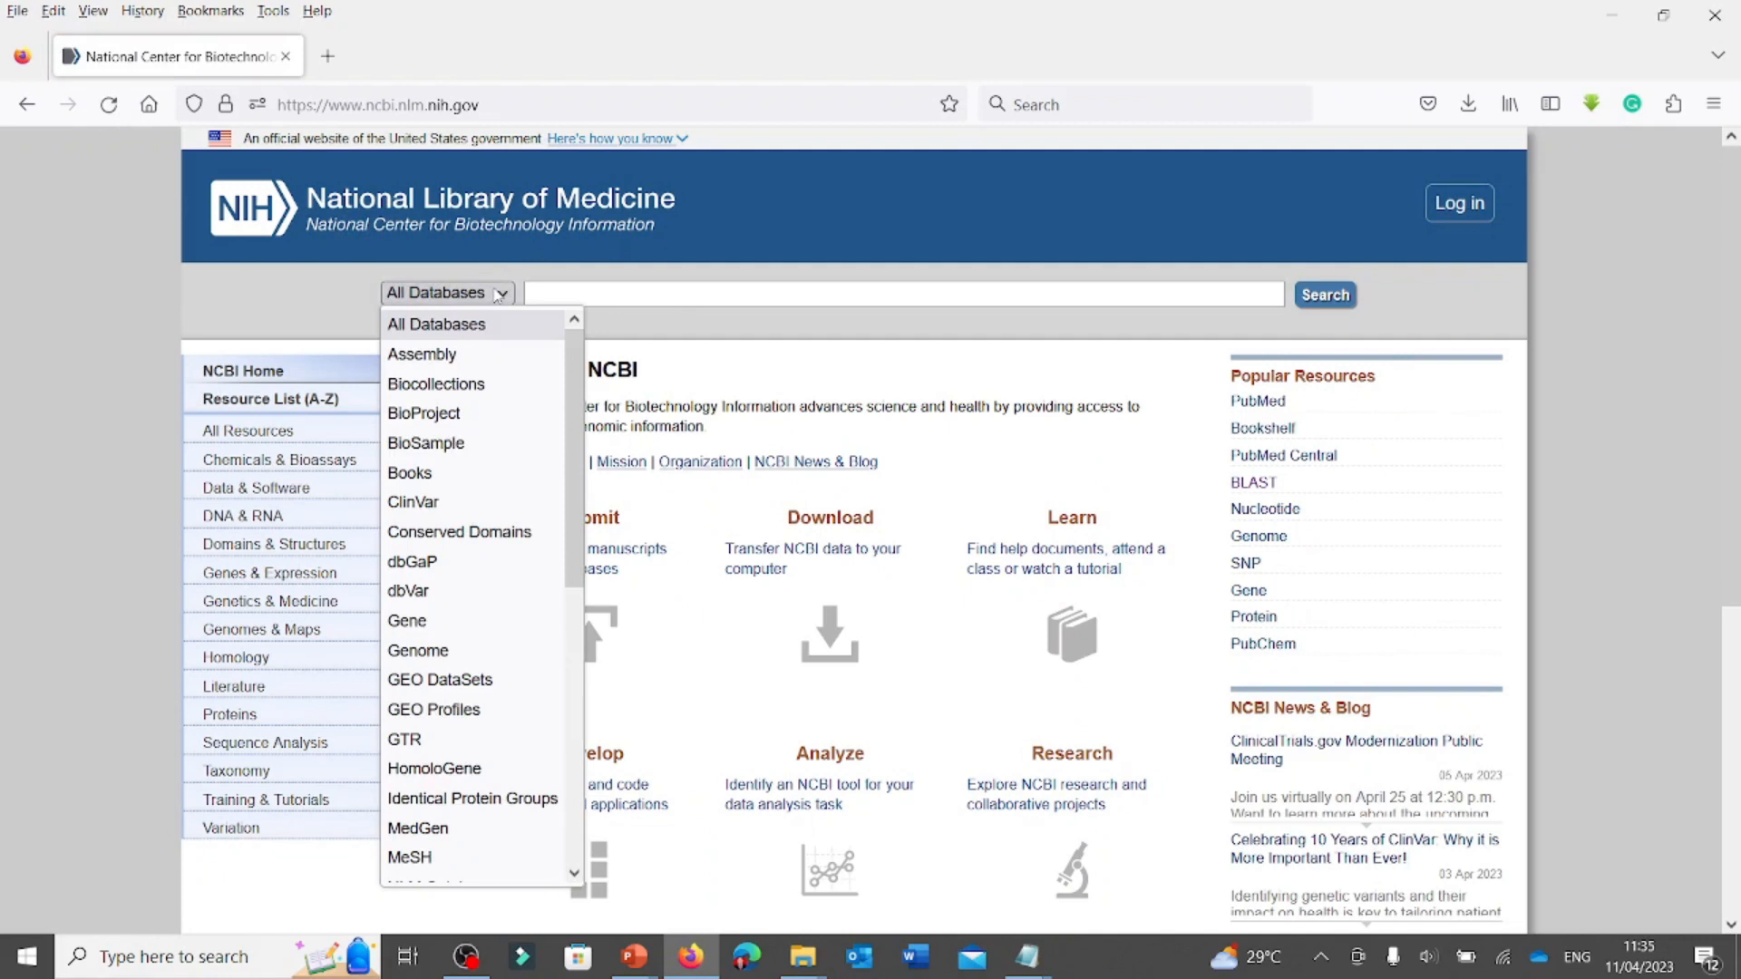
scroll(505, 508, down, 2)
scroll(505, 508, down, 4)
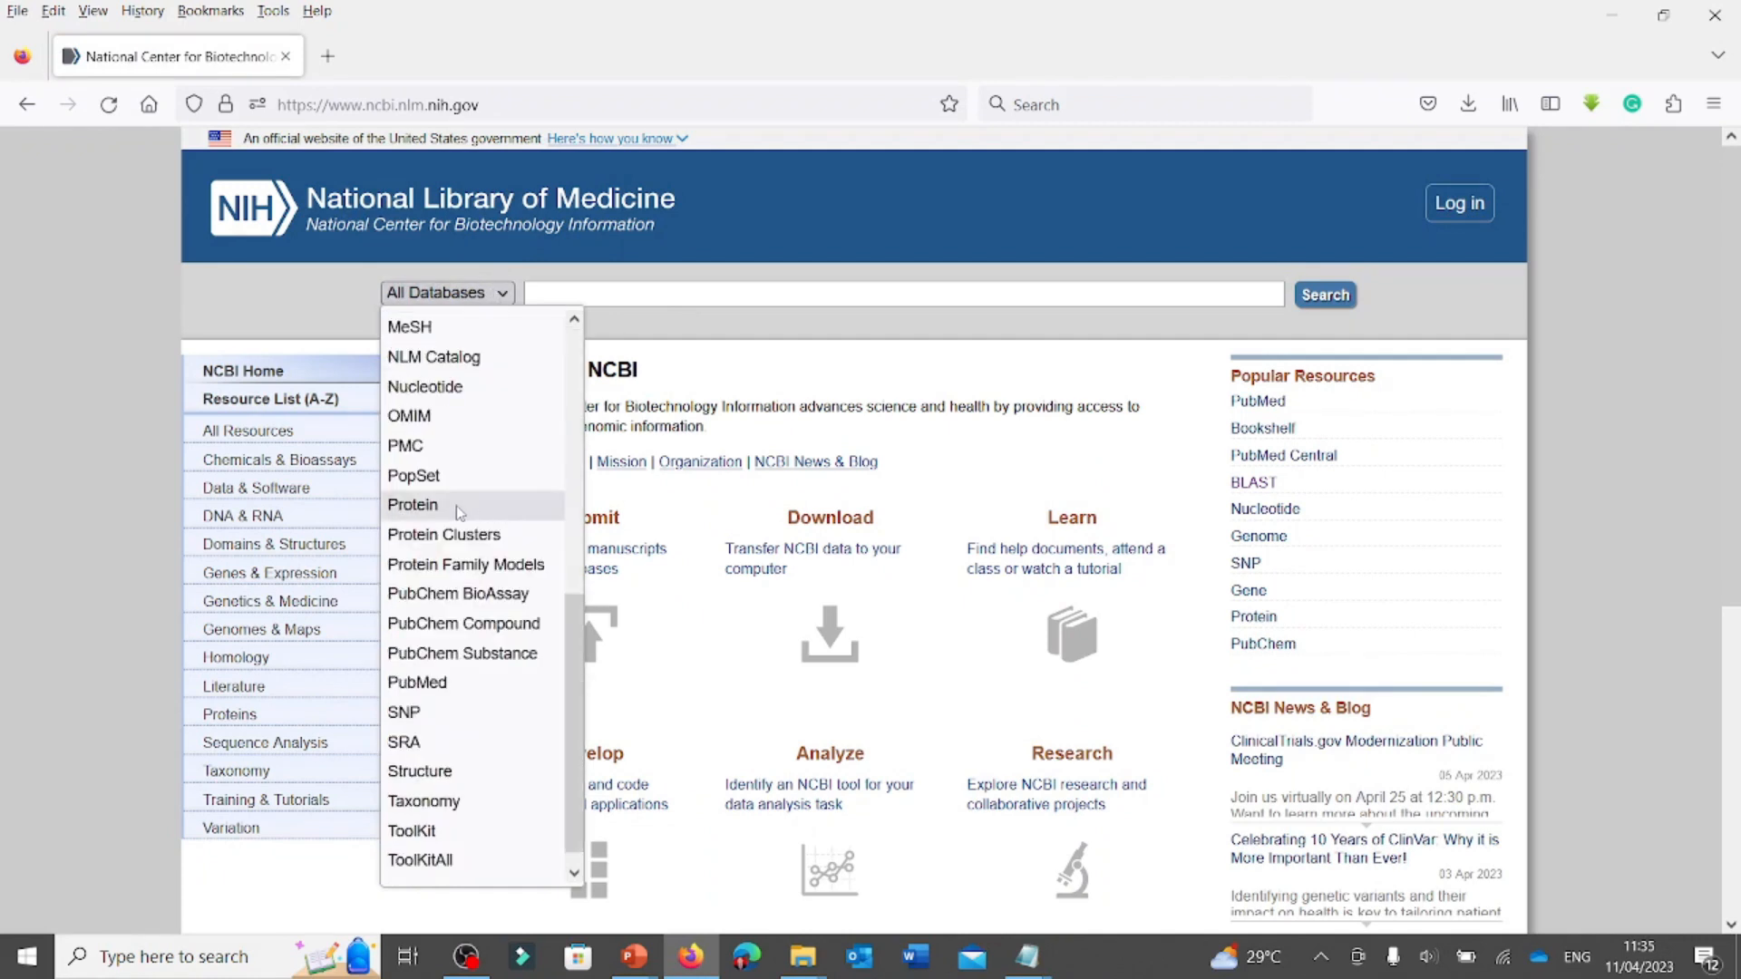
click(459, 508)
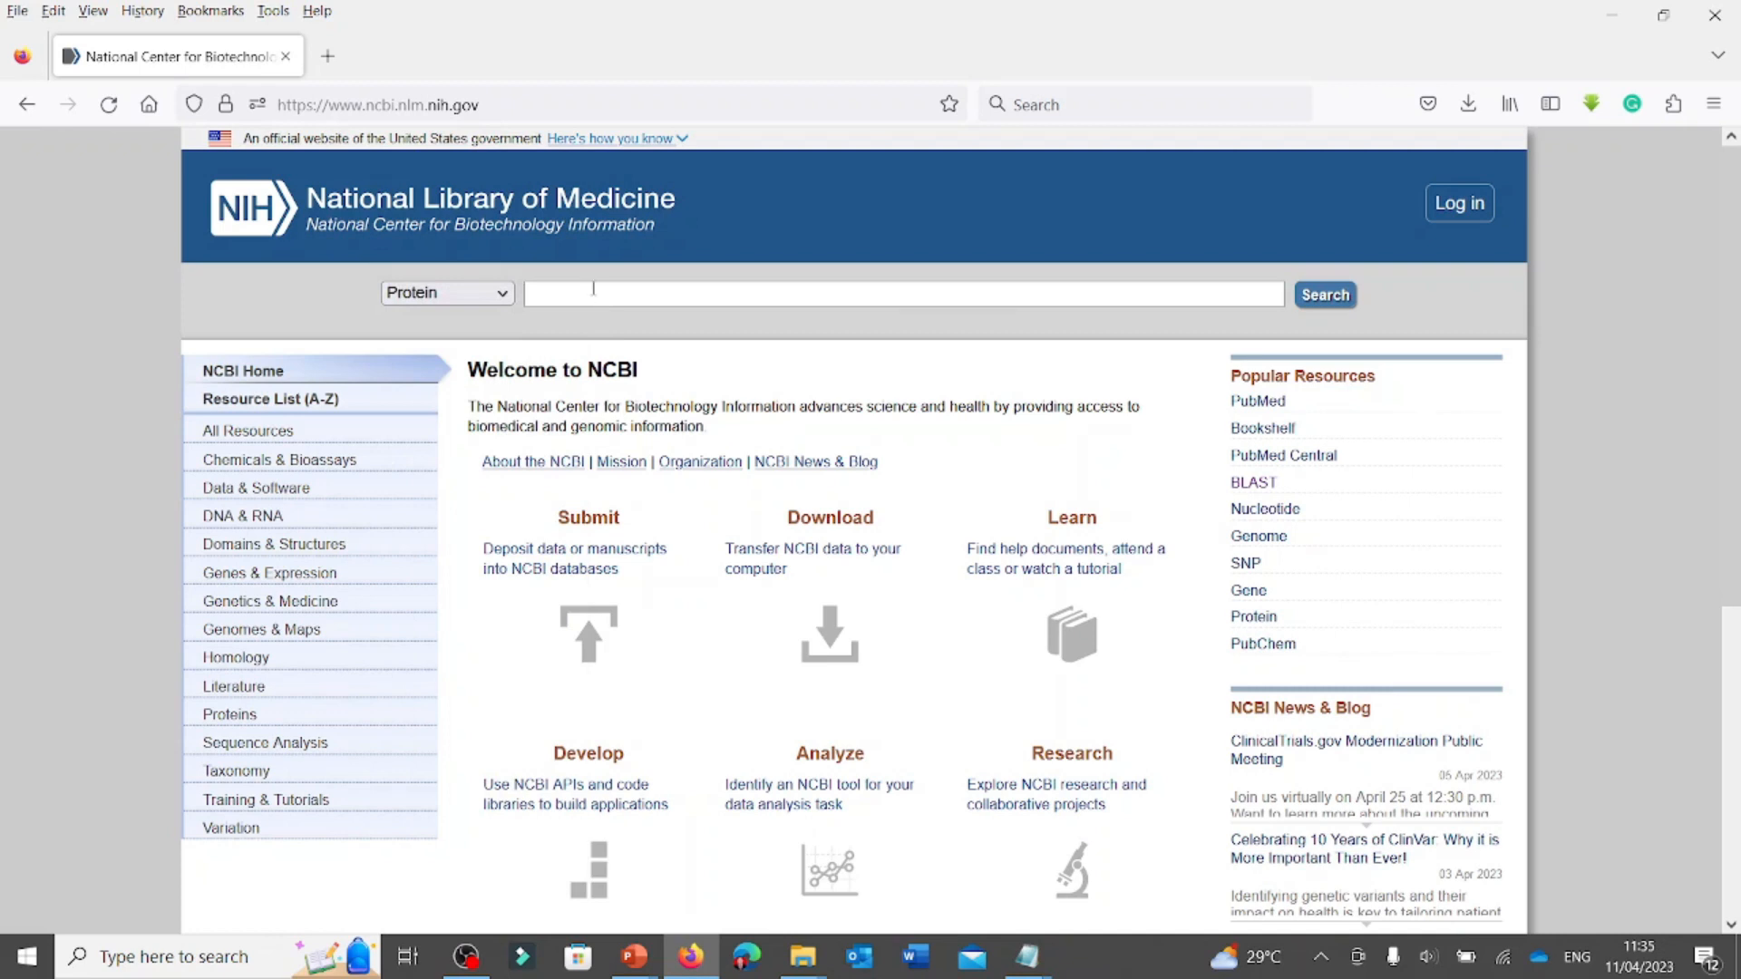
text(plasmodium falciparum)
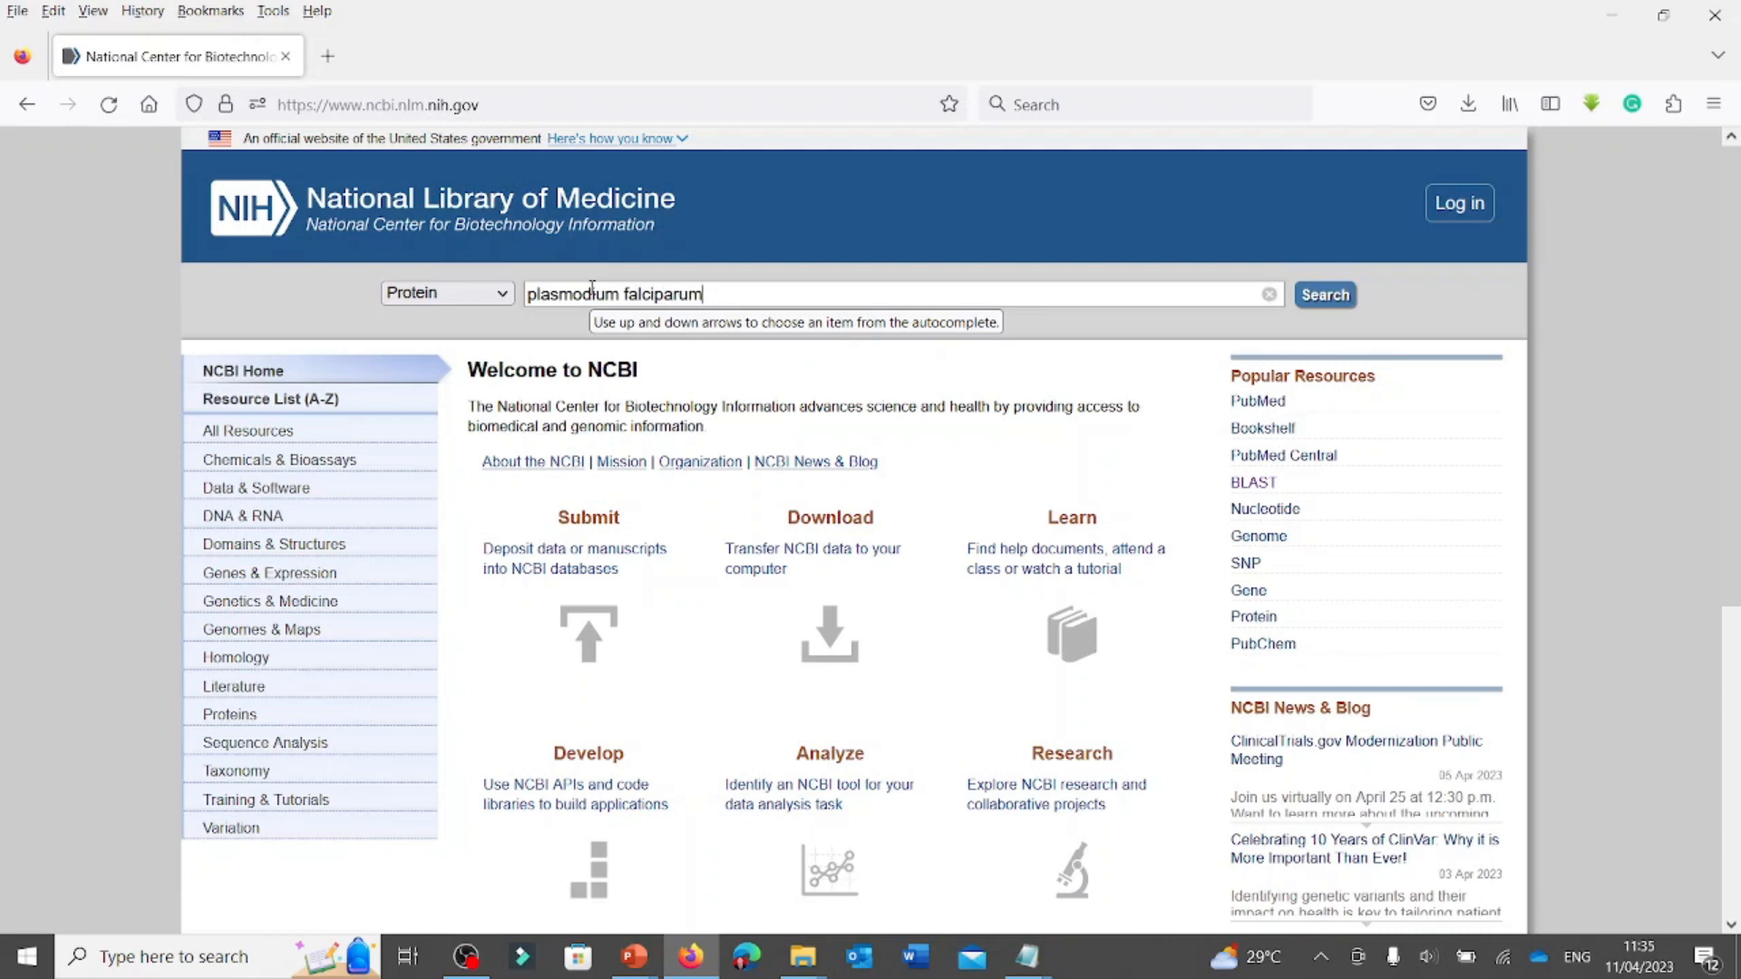
key(Return)
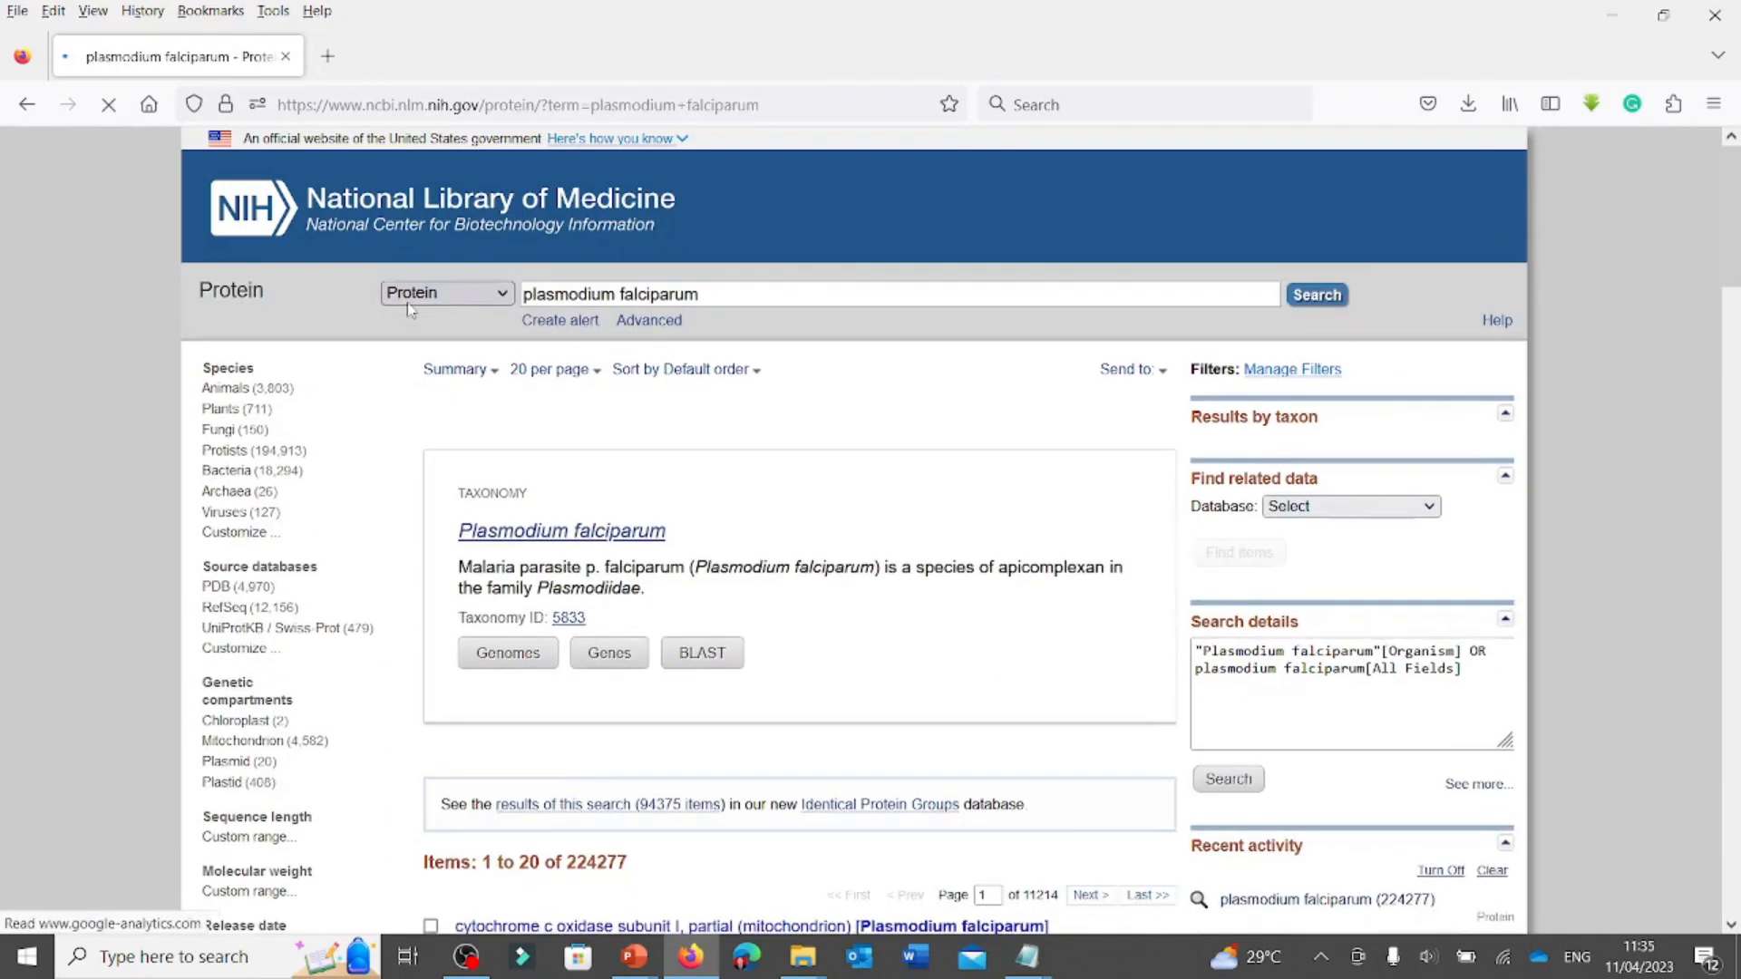
scroll(798, 537, down, 3)
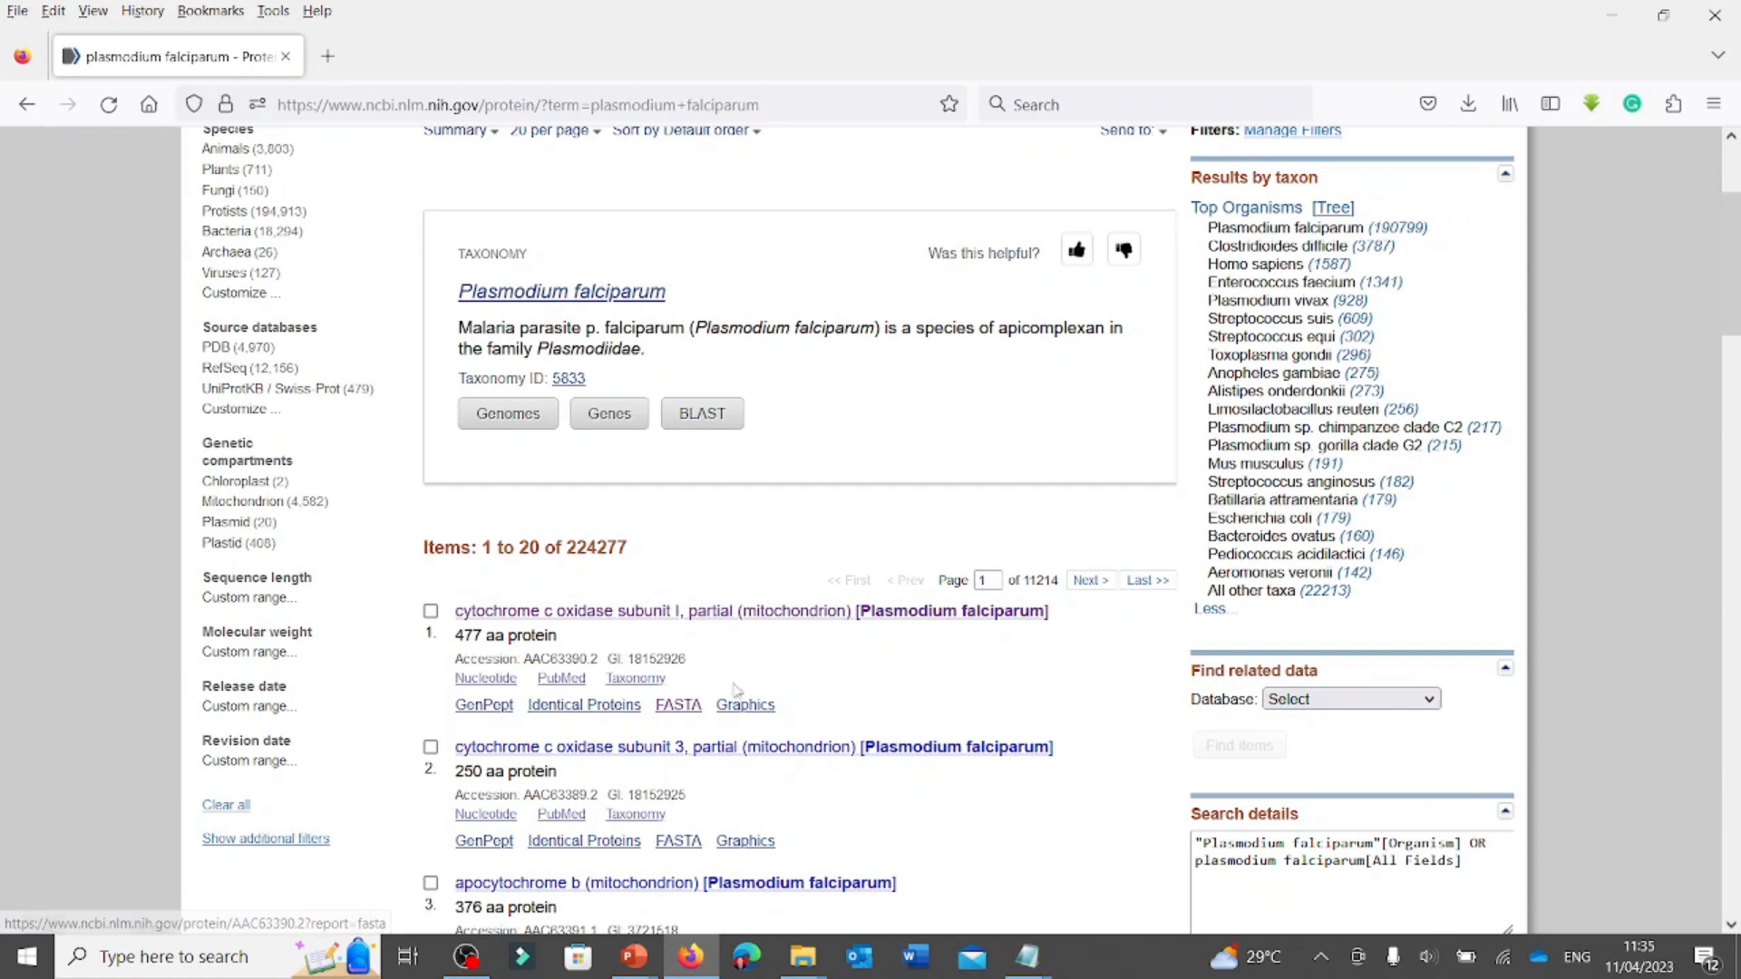
scroll(743, 697, up, 3)
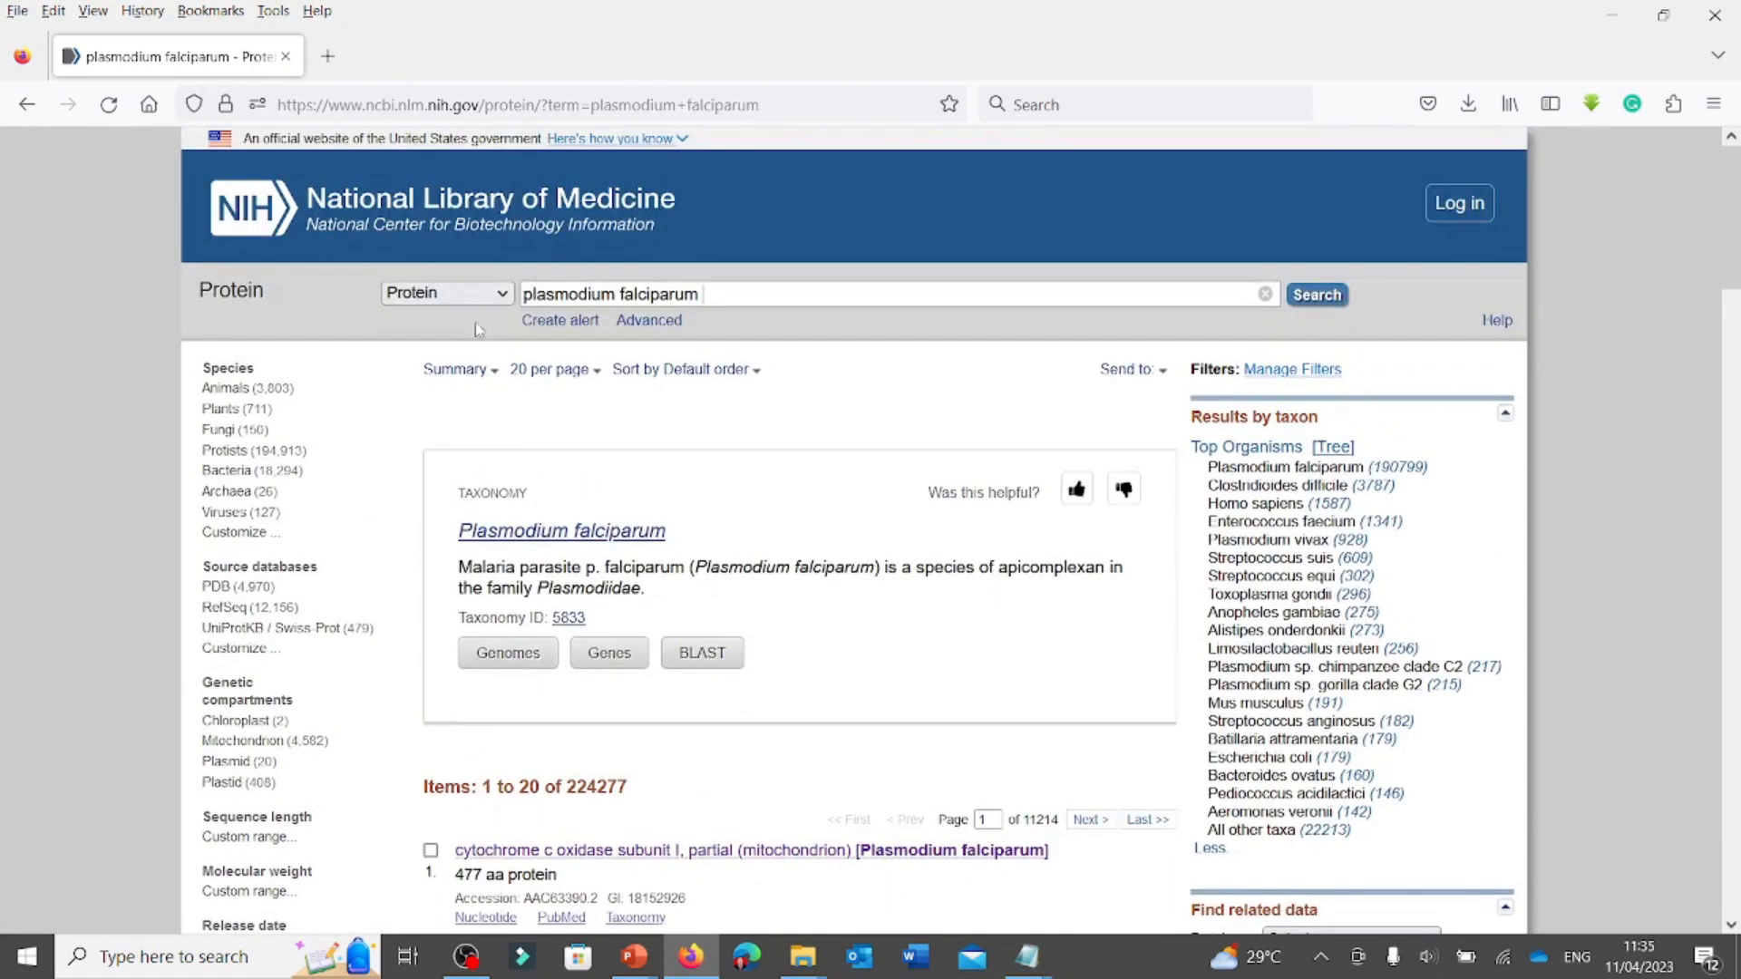
Run the "plasmodium falciparum" search across All Databases and review the results grouped by database.
click(460, 295)
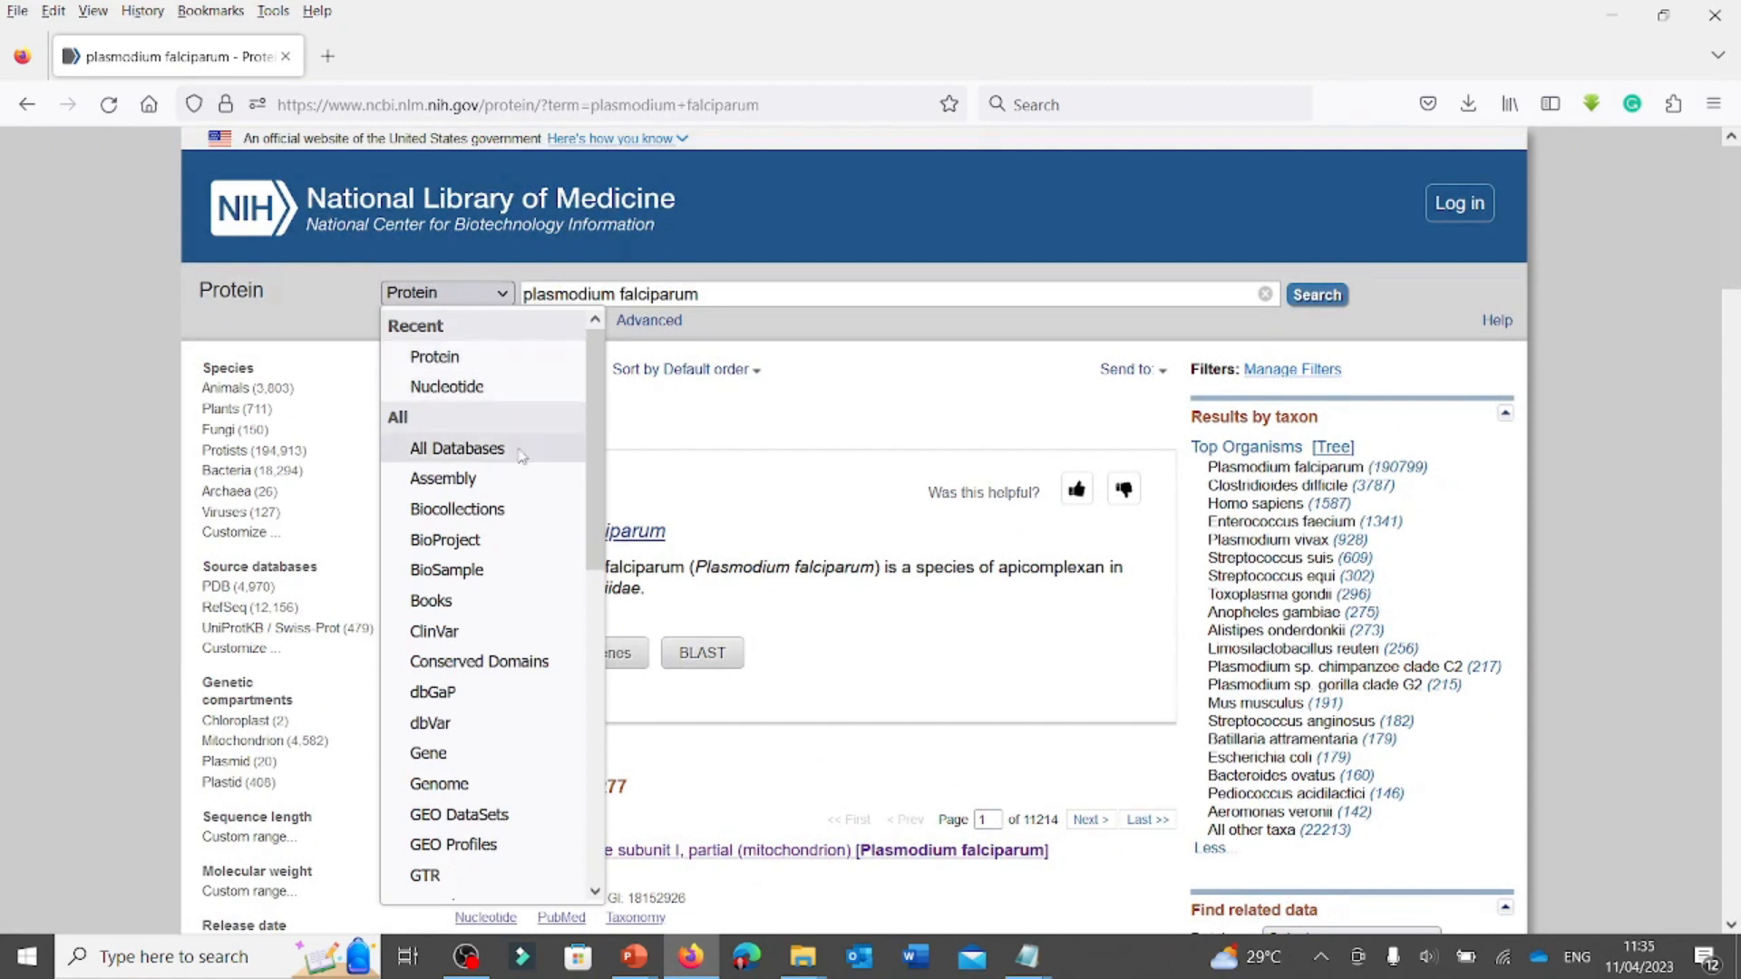
click(547, 446)
click(1291, 301)
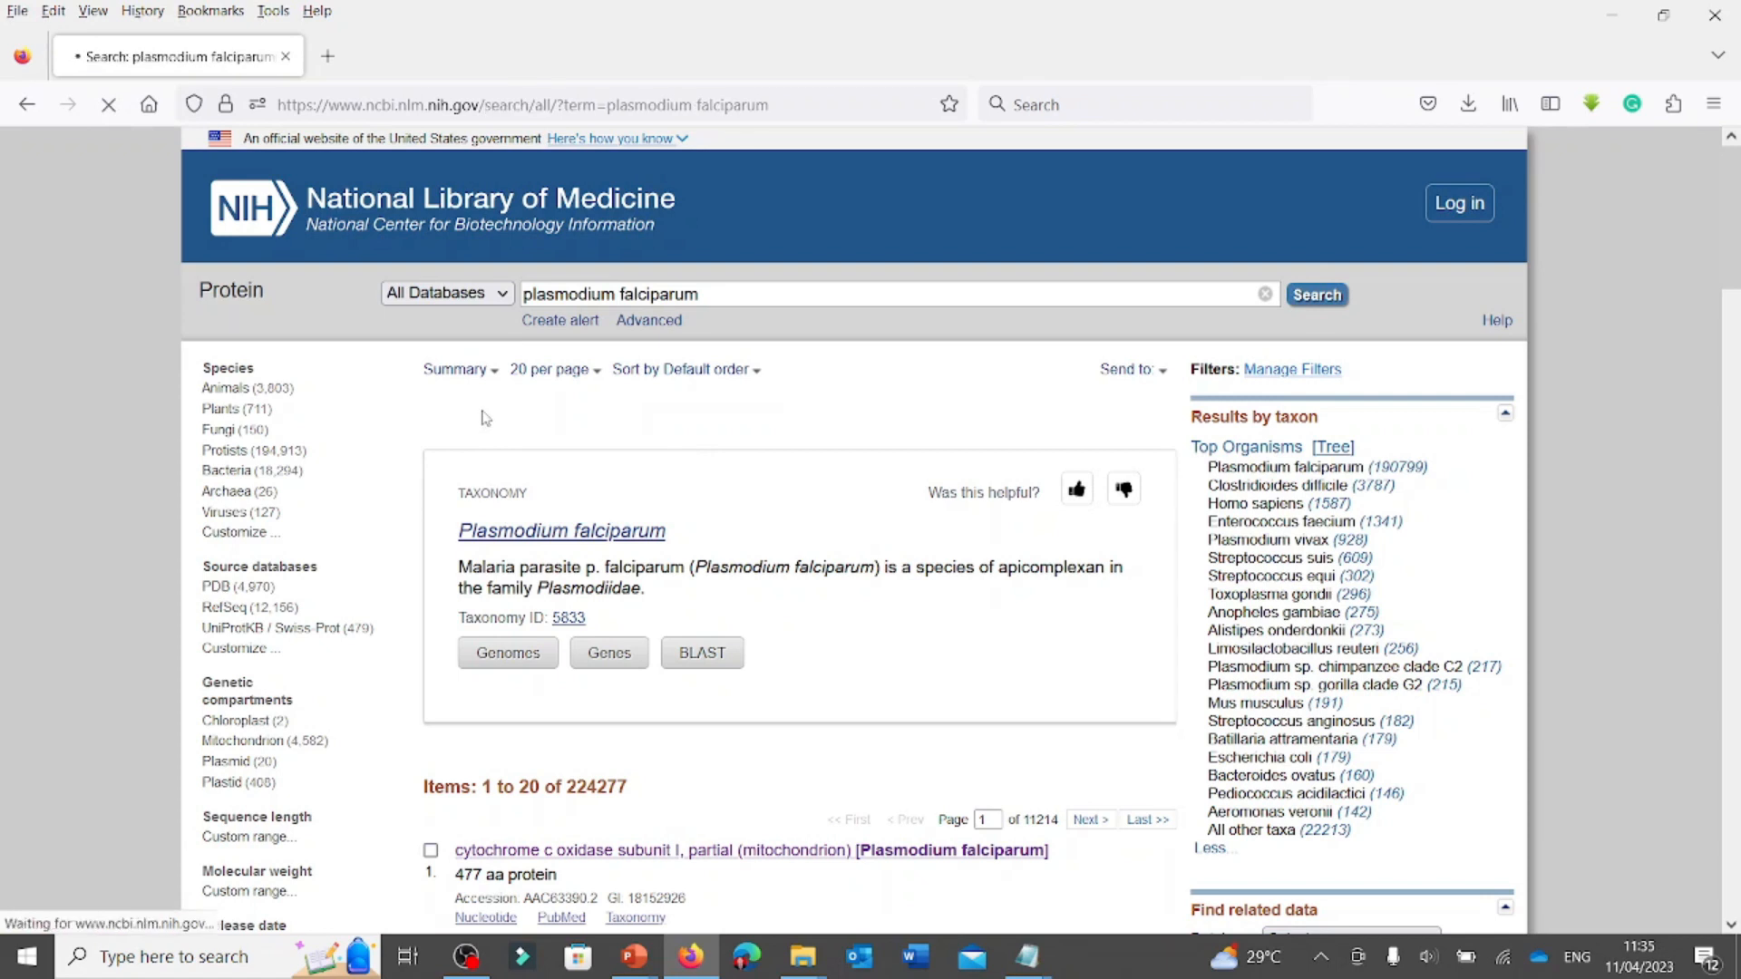
scroll(400, 437, down, 5)
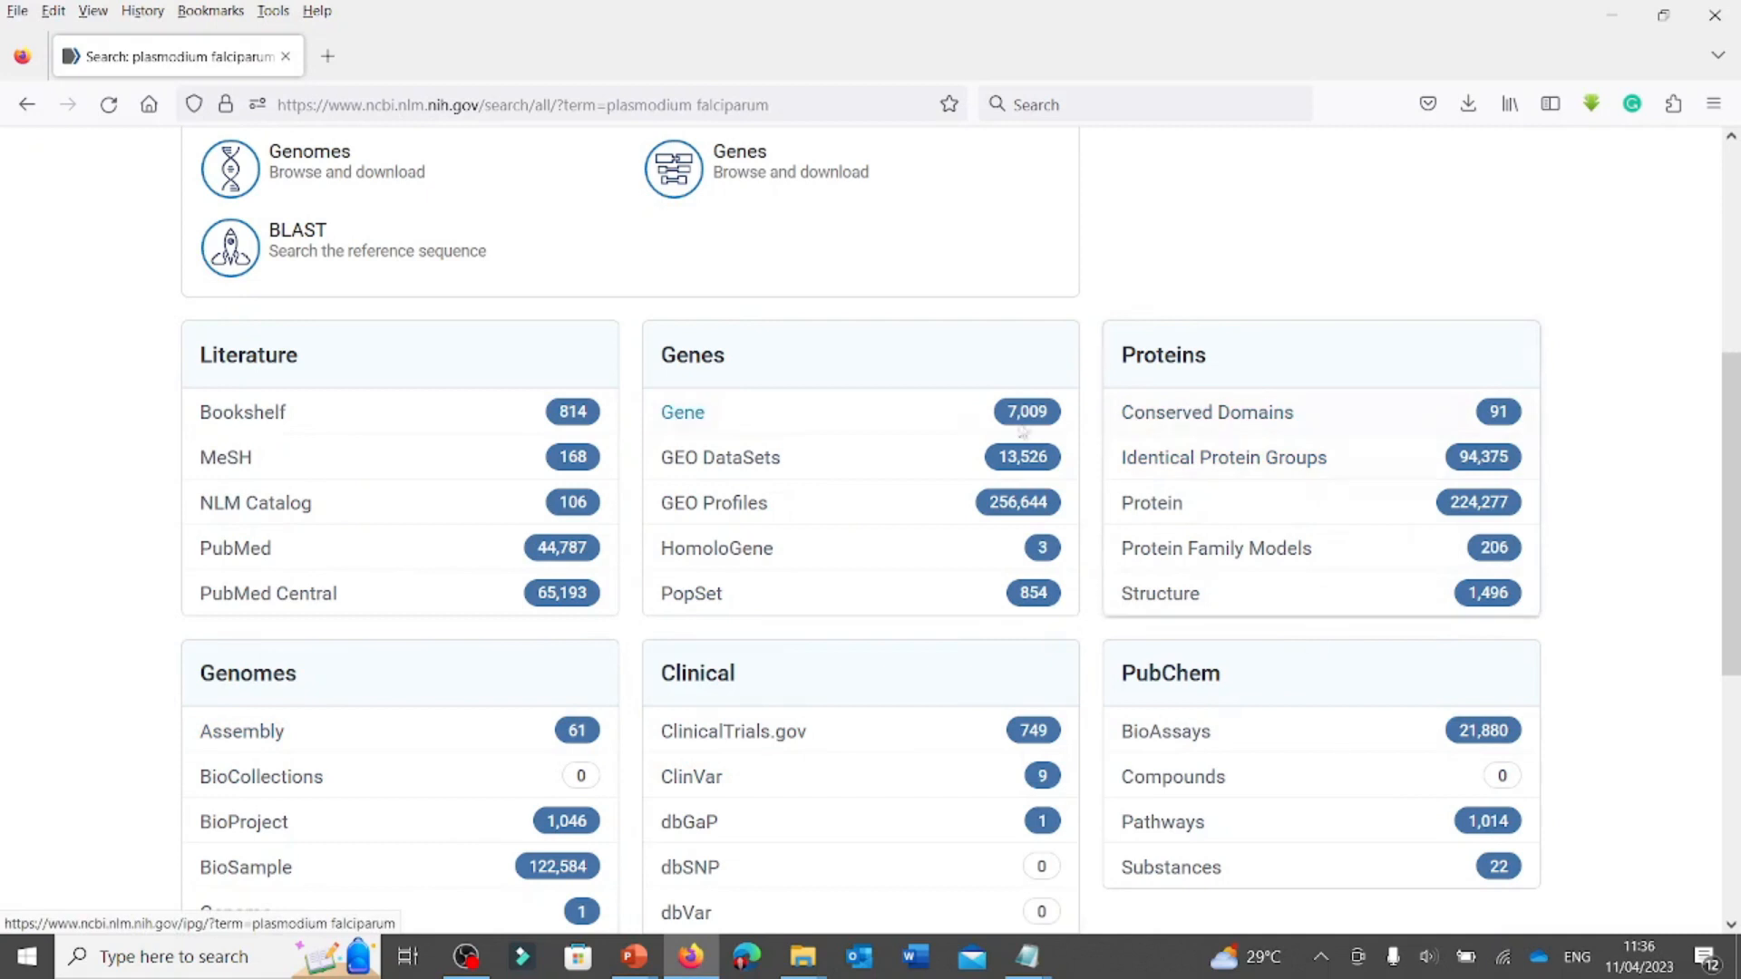
scroll(684, 498, up, 5)
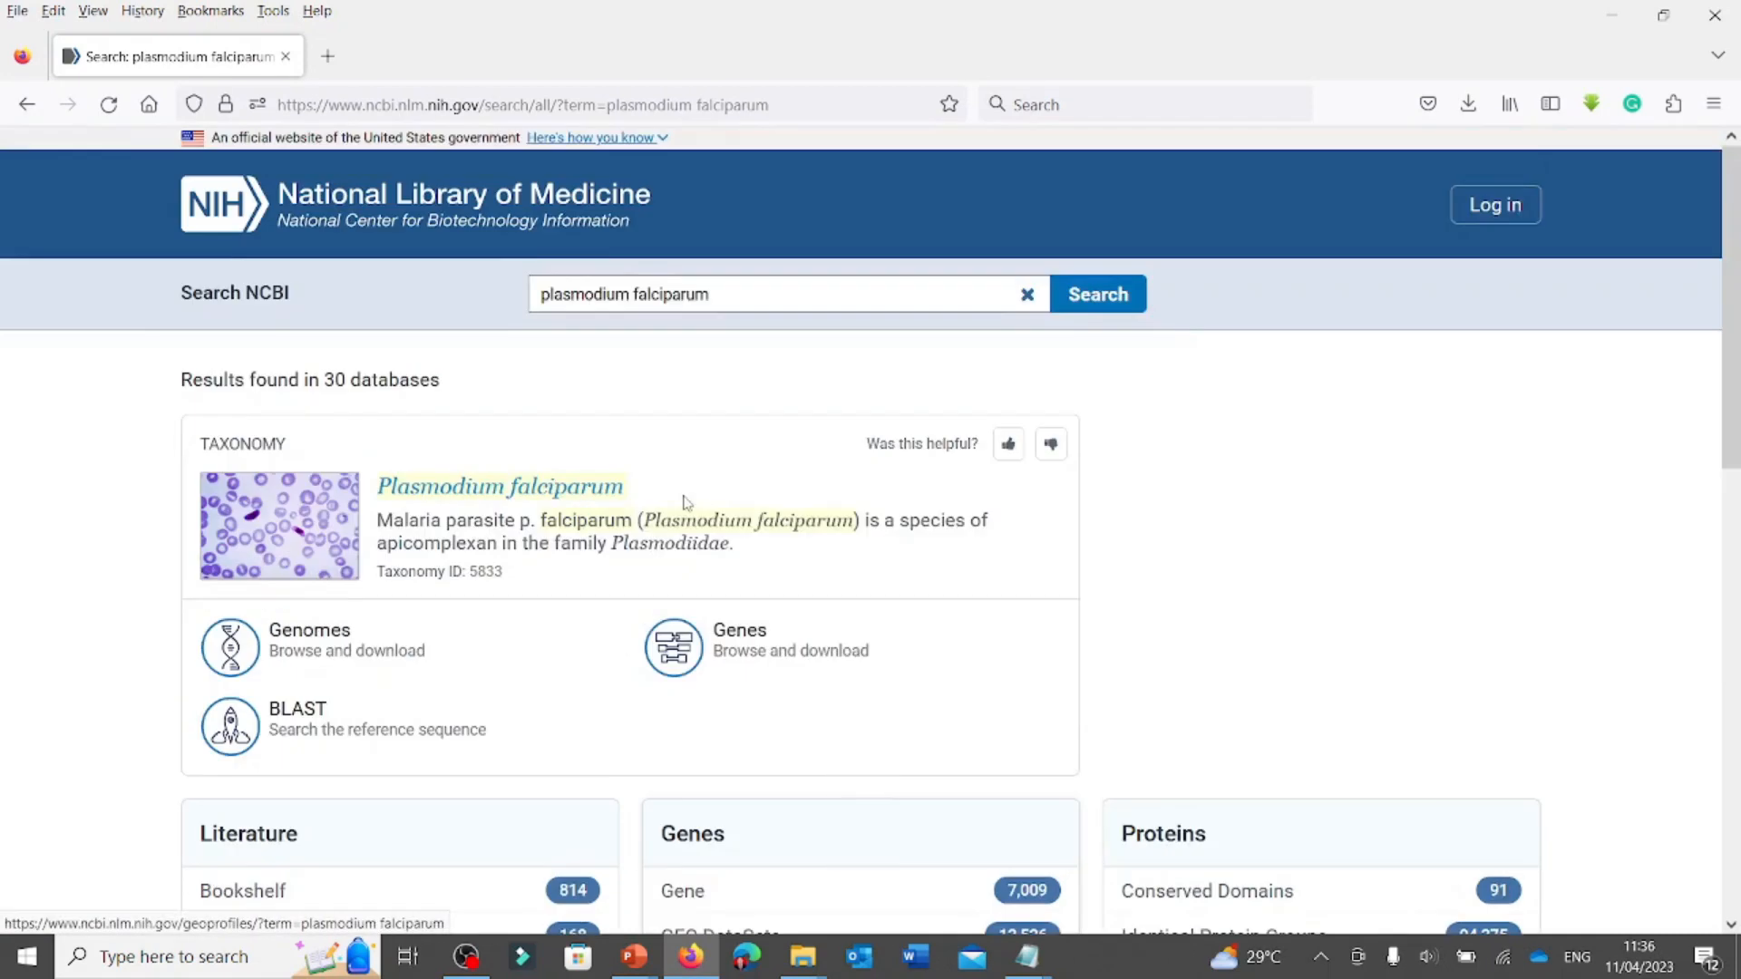
Go back to the protein results and rerun the "plasmodium falciparum" search in the Protein database only.
click(27, 104)
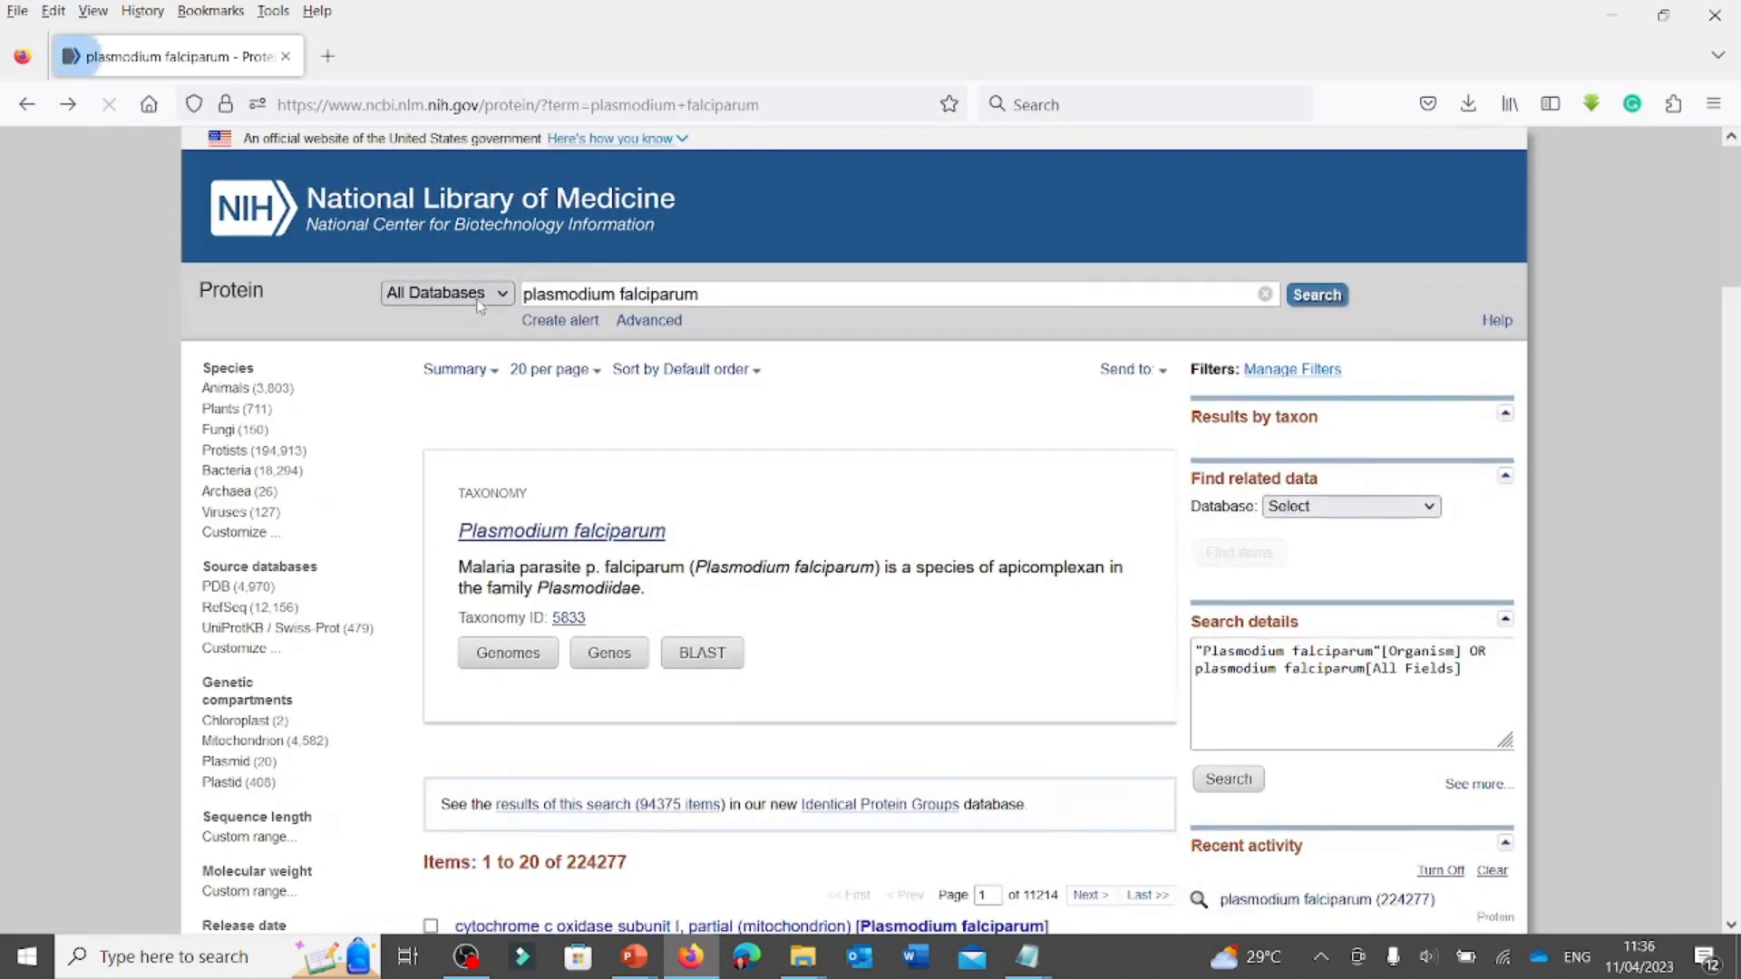
click(445, 296)
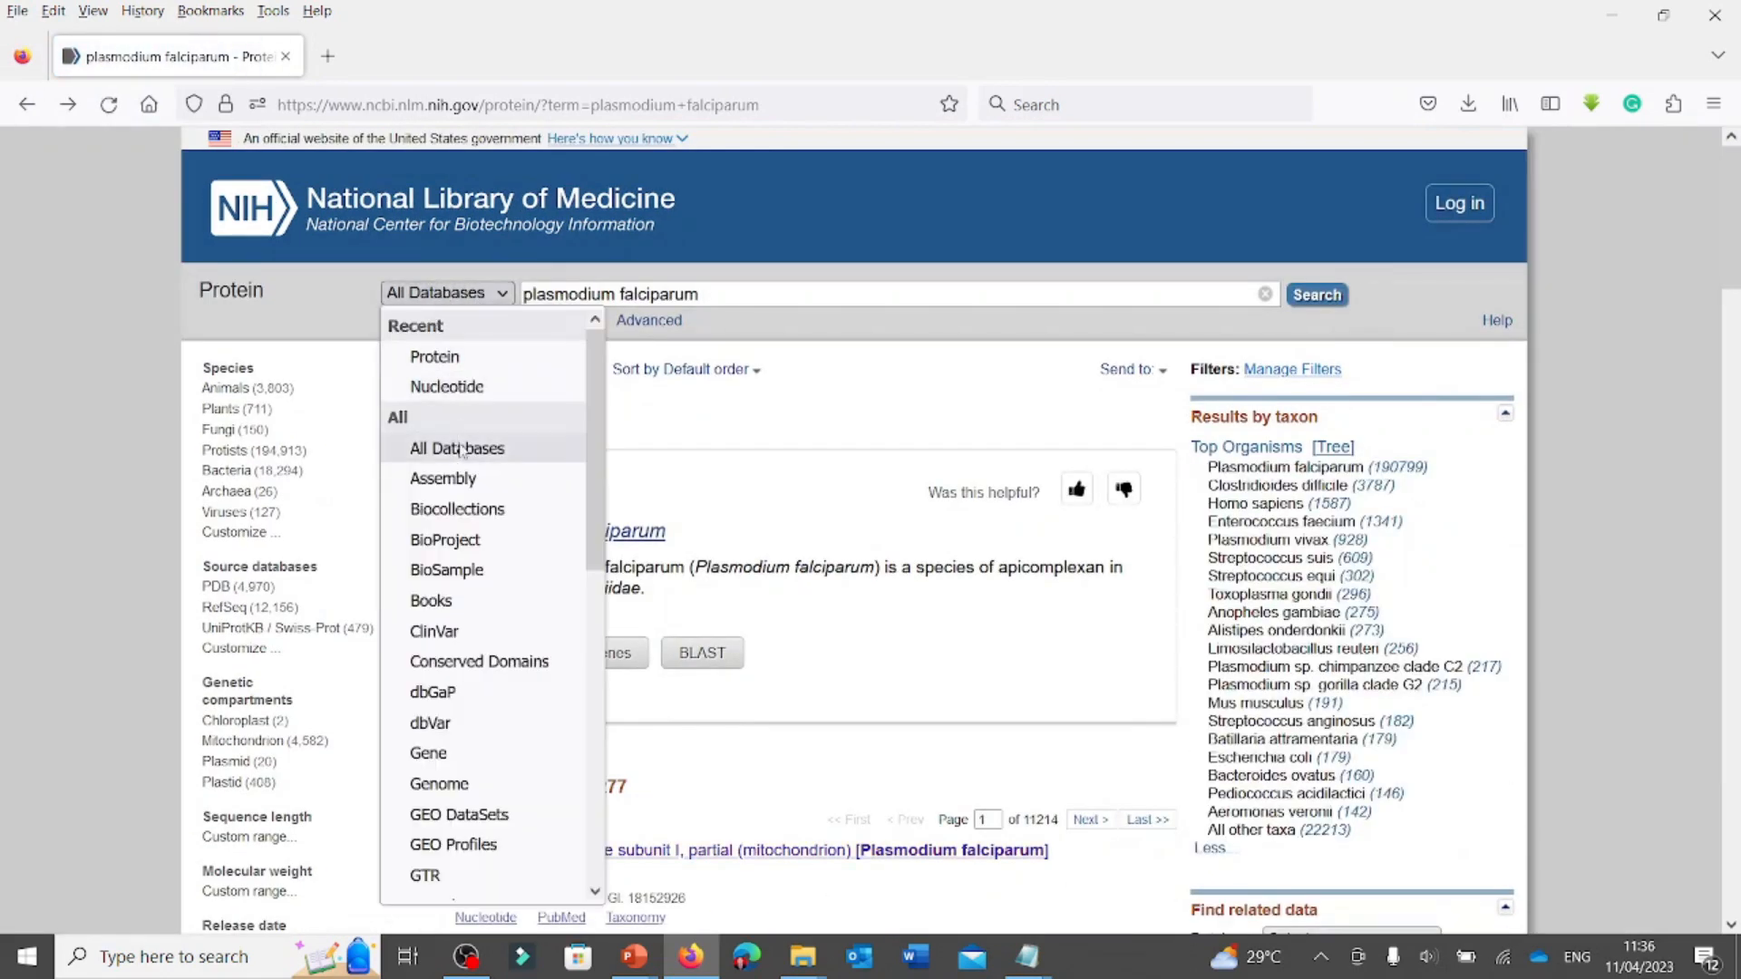
scroll(481, 539, down, 5)
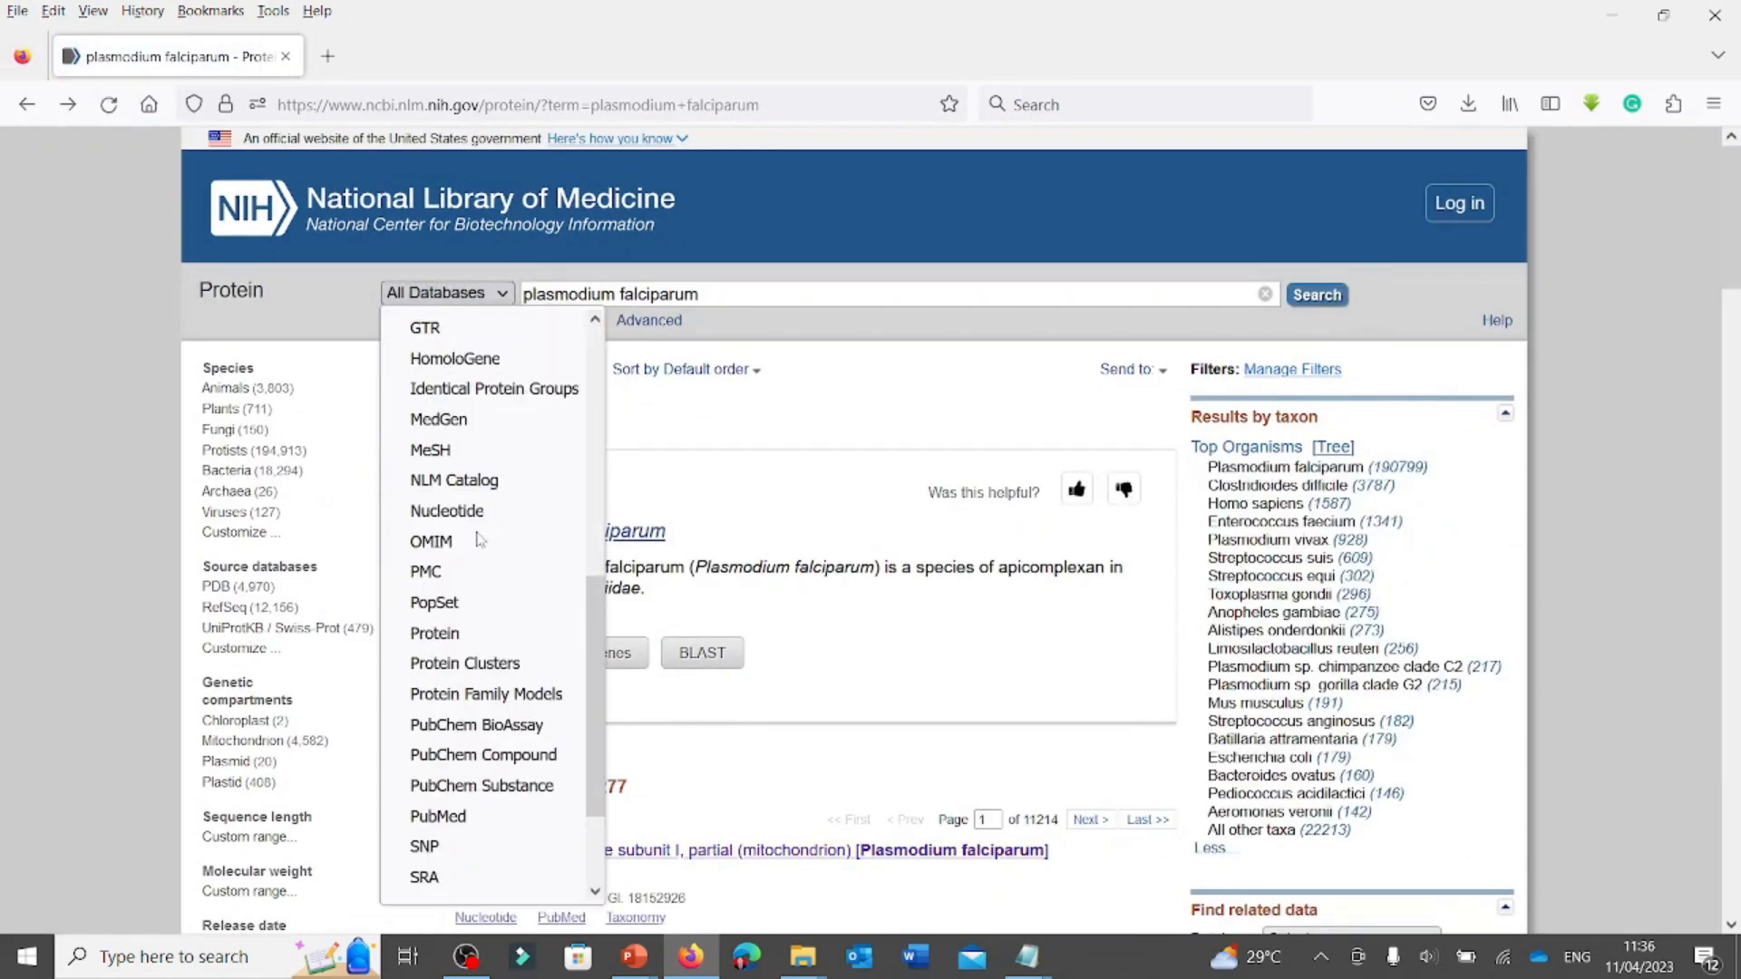
click(463, 634)
click(1317, 295)
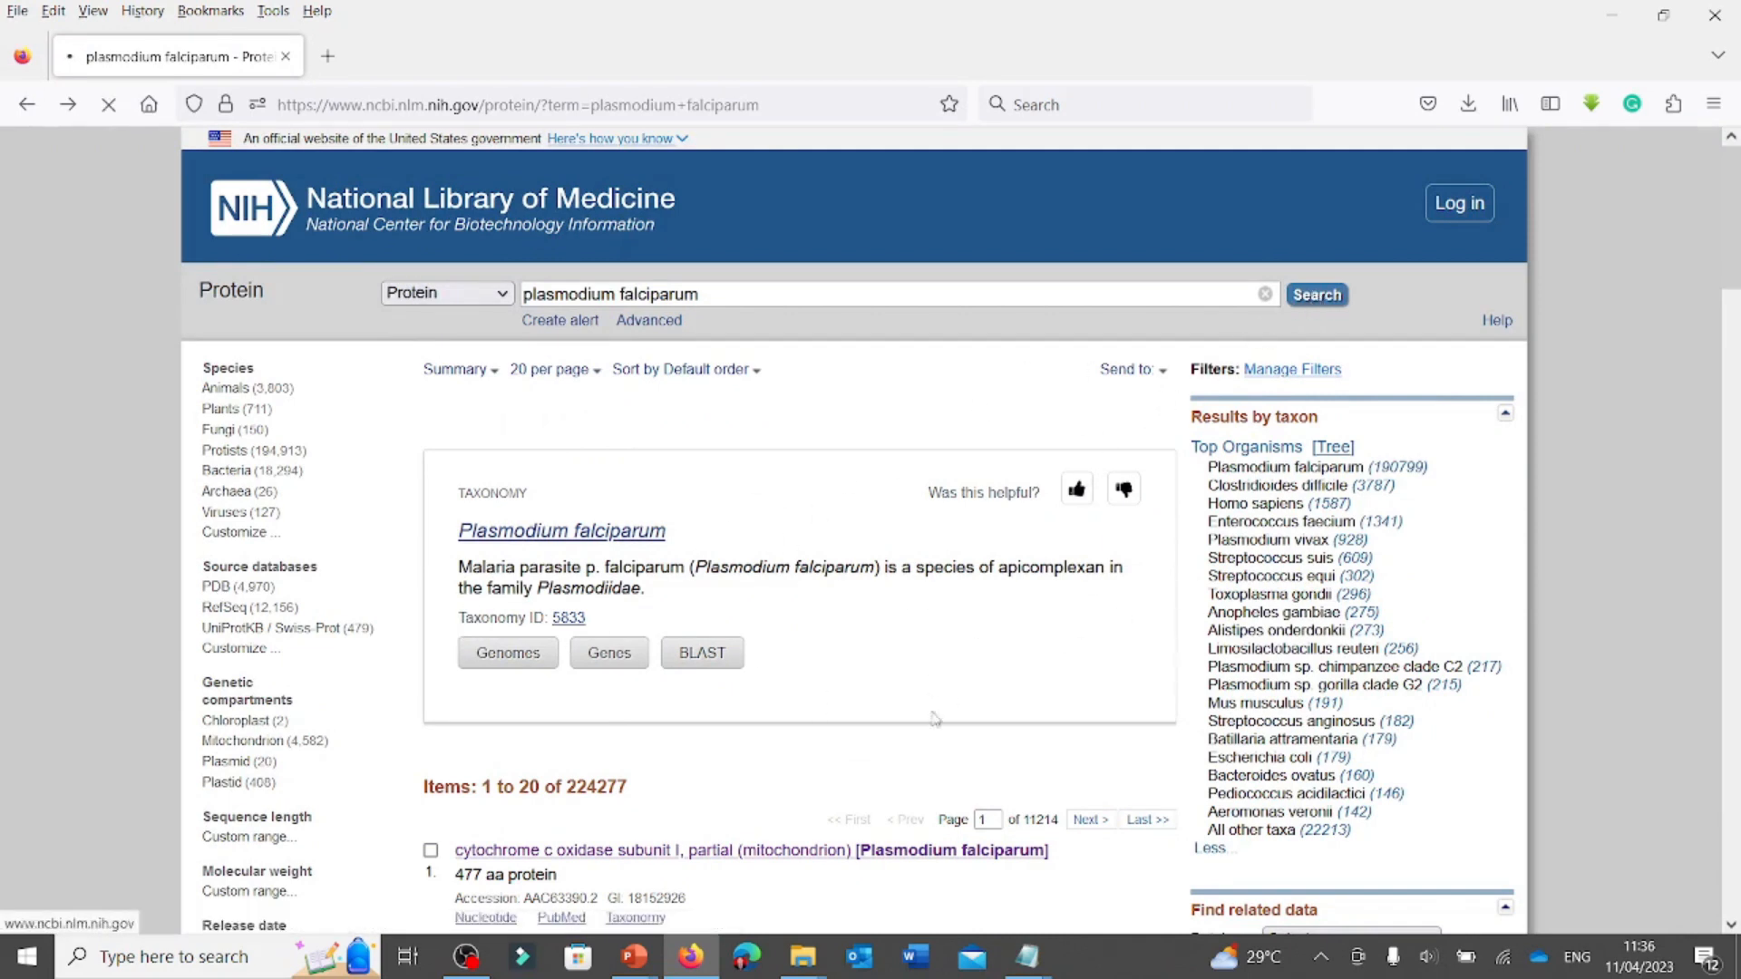
scroll(749, 621, down, 1)
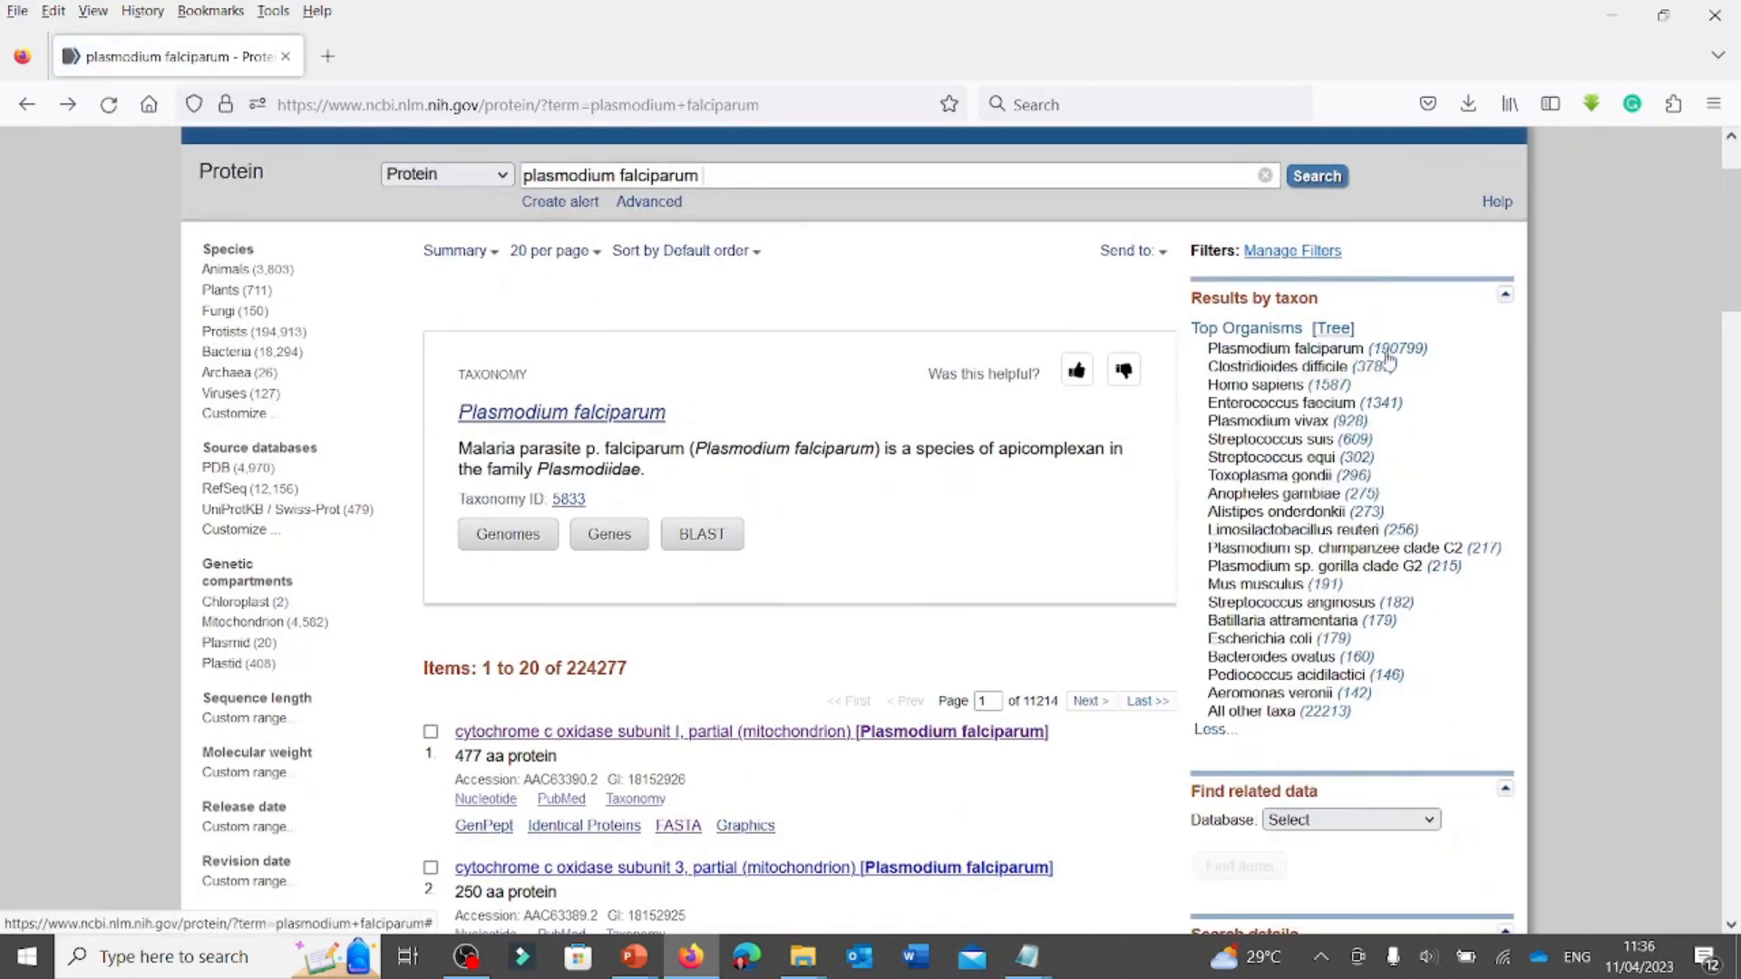
Open the "cytochrome c oxidase subunit 3, partial (mitochondrion)" record from the Plasmodium falciparum protein results.
scroll(812, 518, down, 1)
scroll(812, 518, down, 2)
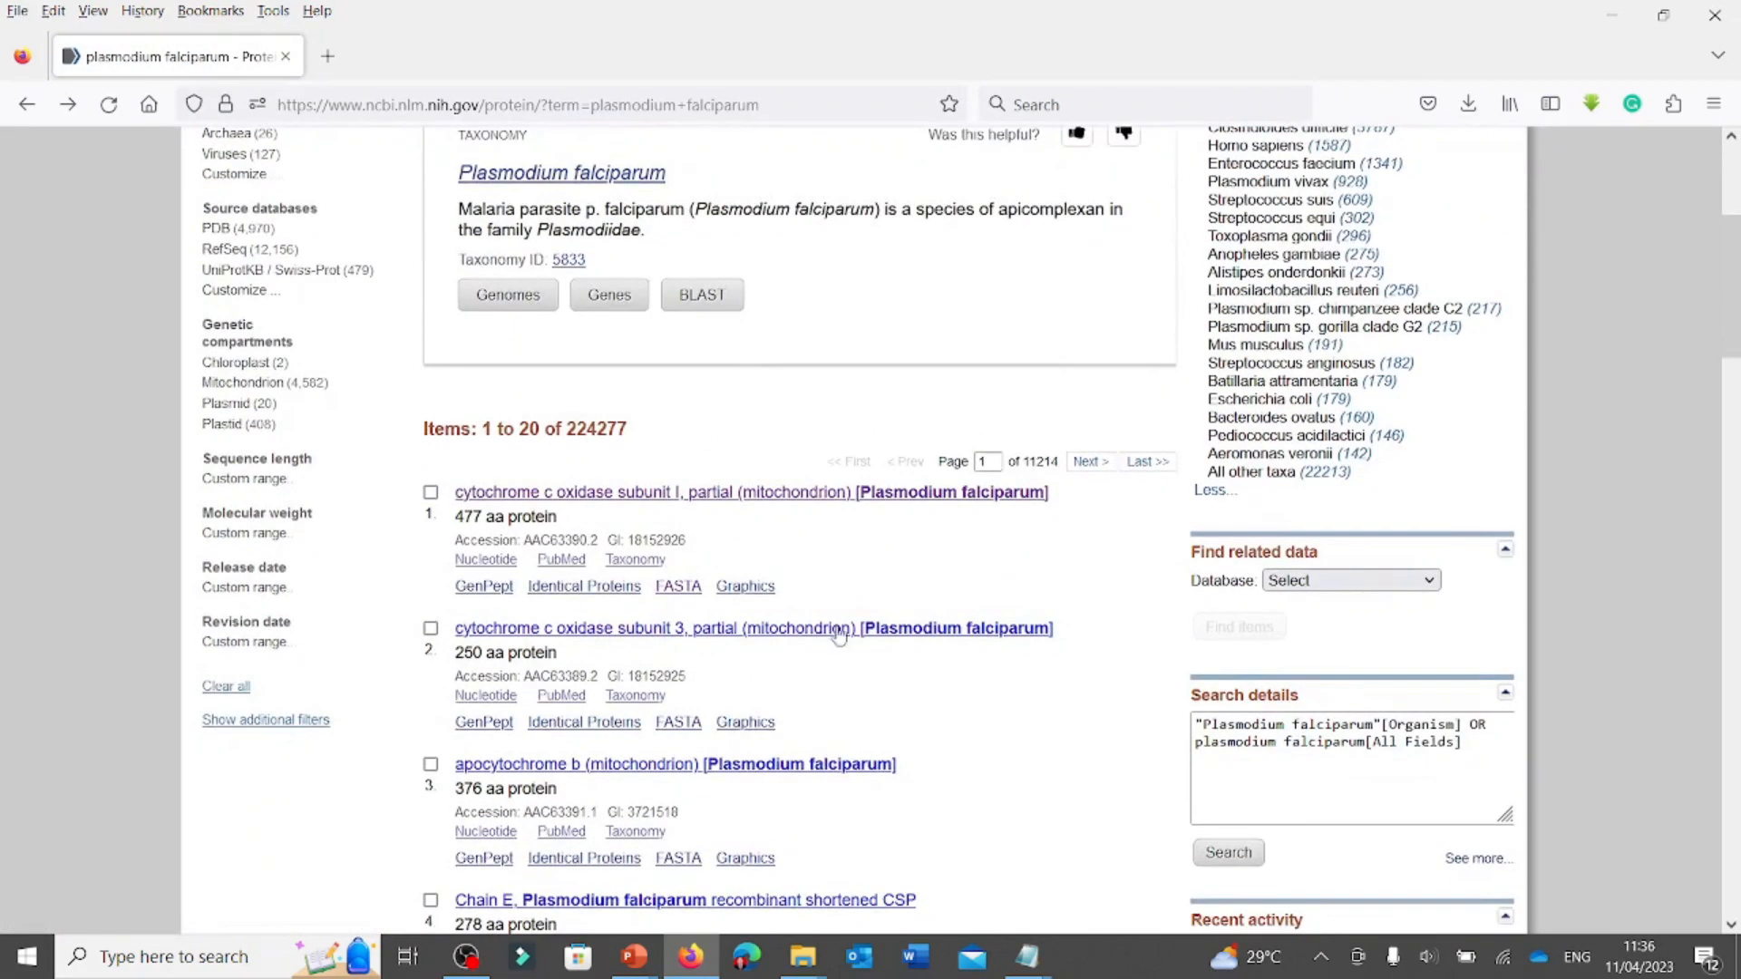
scroll(838, 635, down, 2)
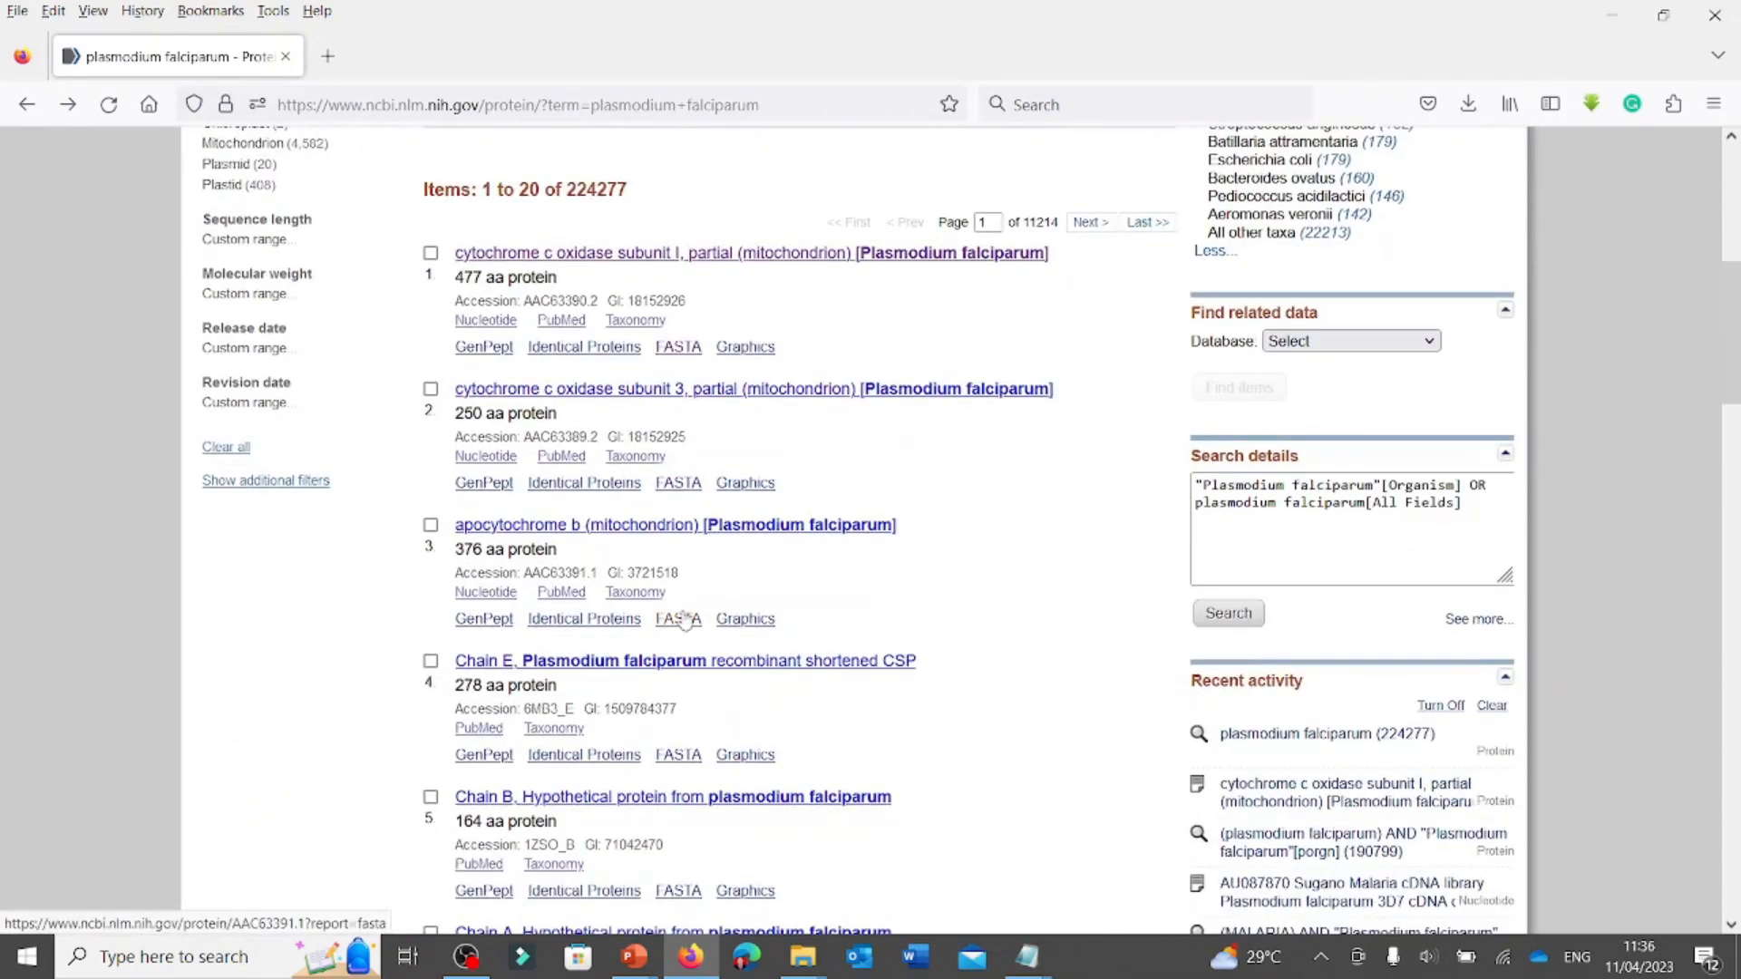
scroll(687, 619, up, 5)
scroll(613, 666, down, 3)
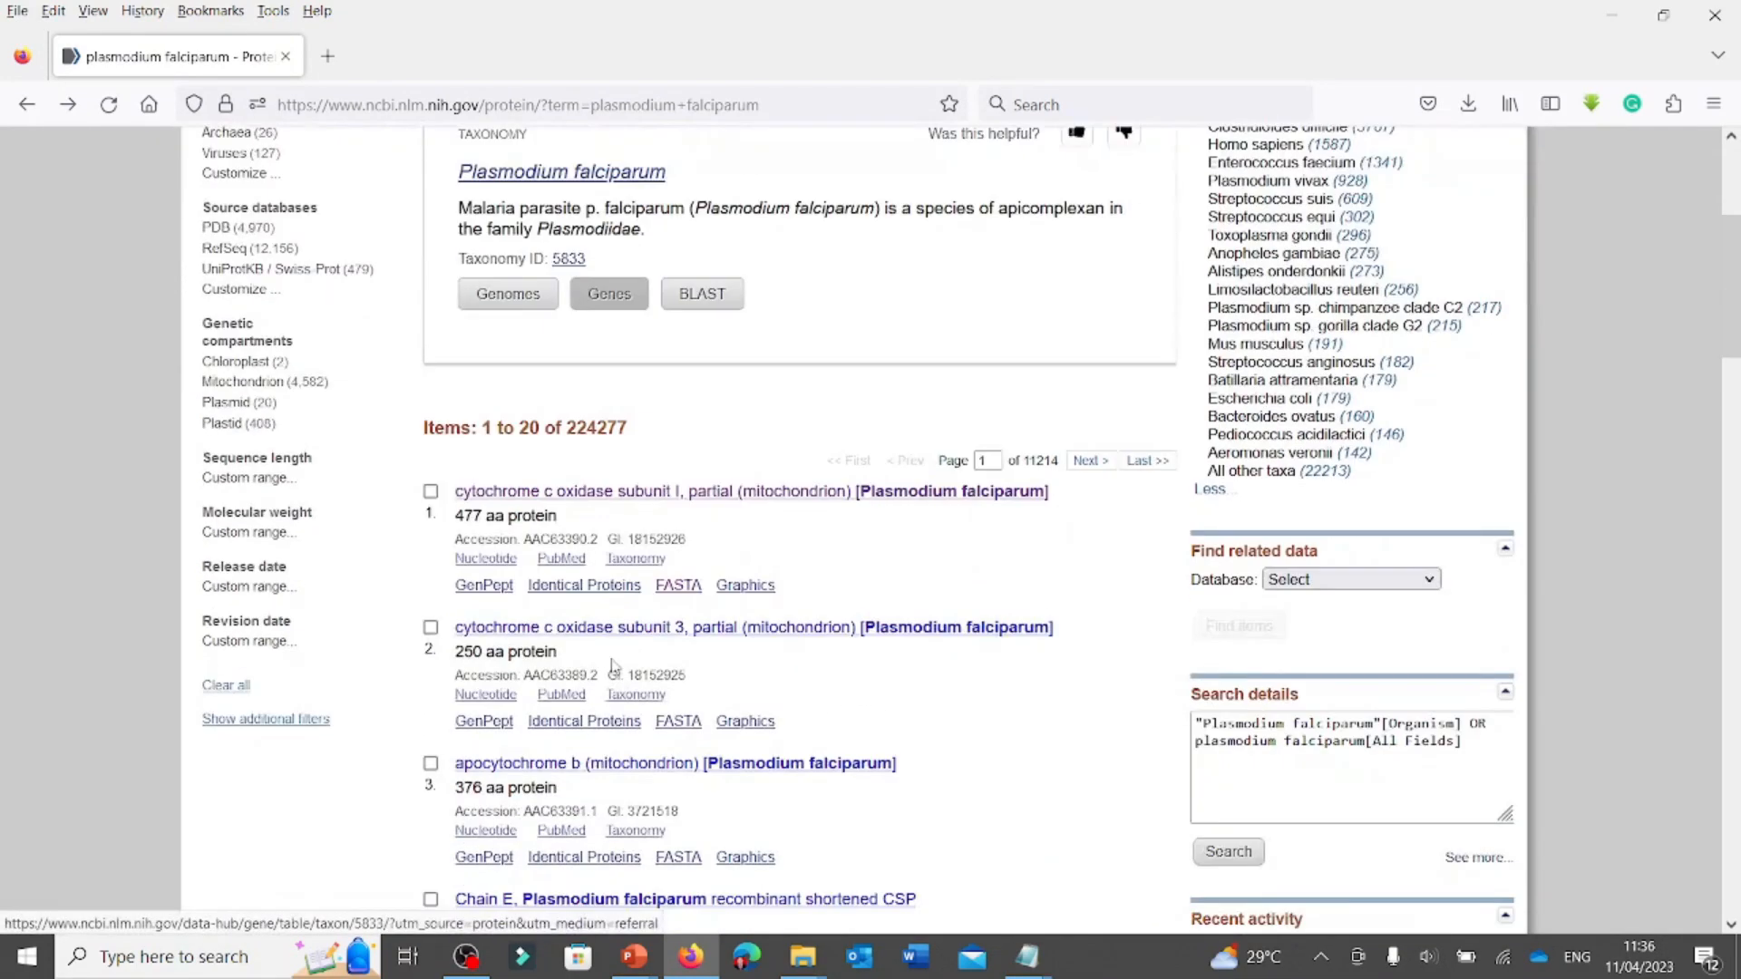
click(614, 629)
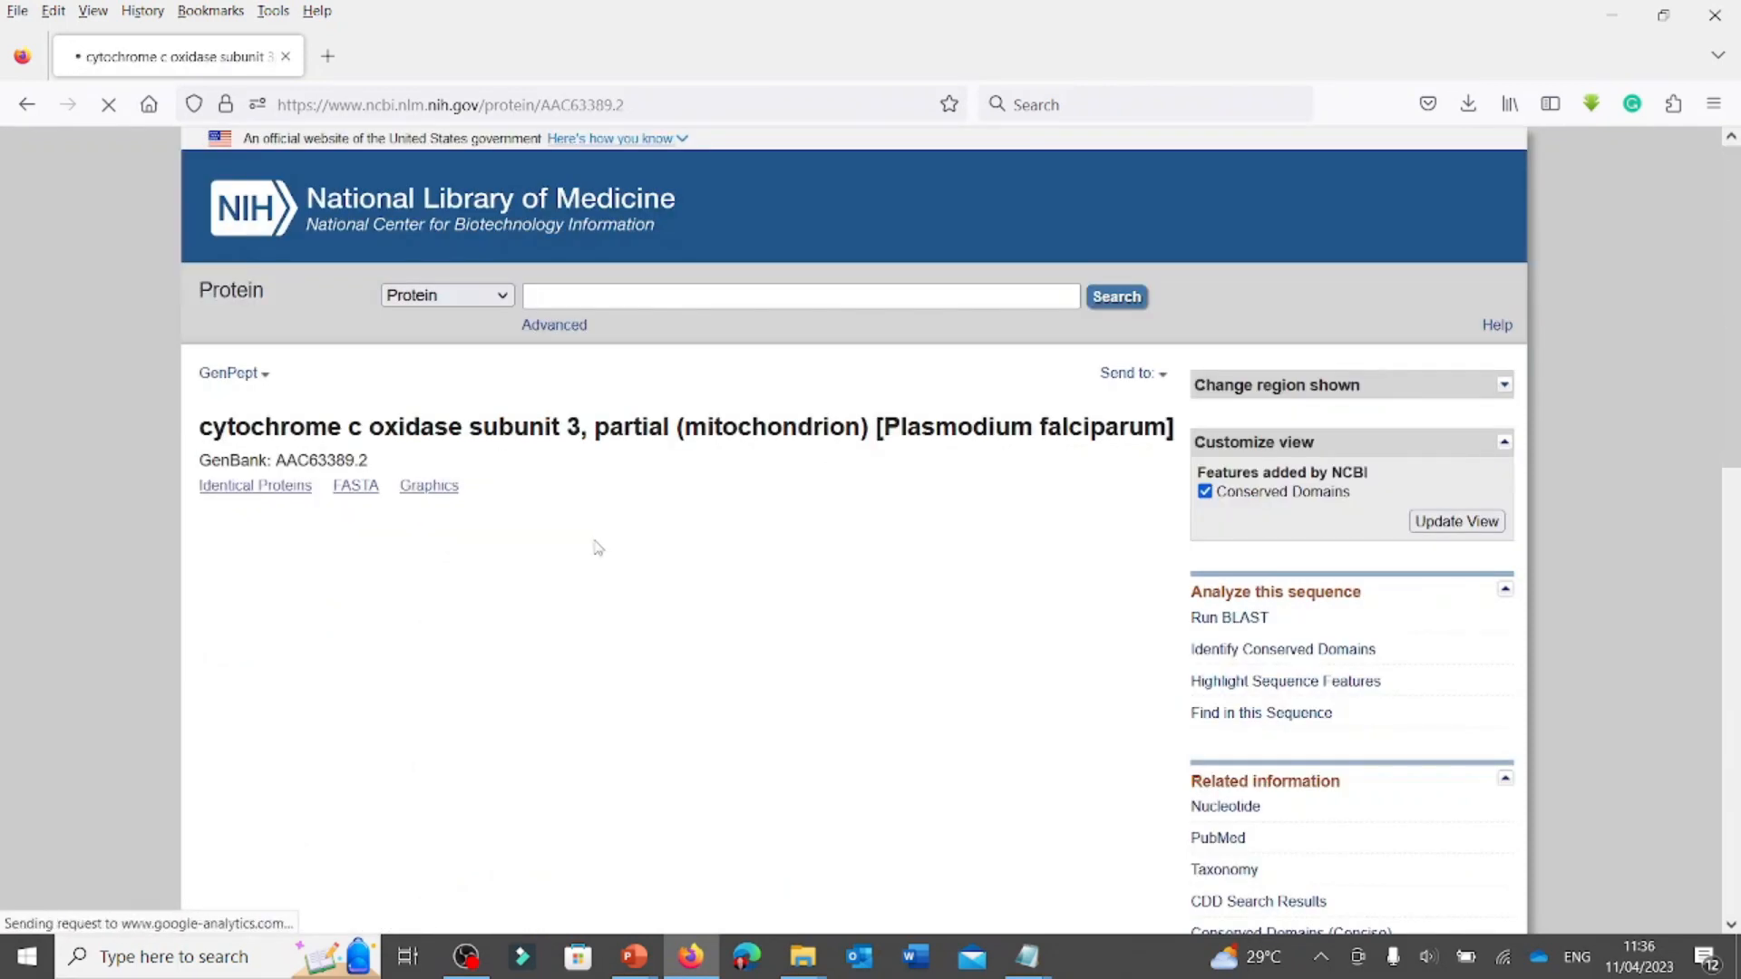
Choose File as the destination for the subunit 3 record and look through the available download formats.
click(1131, 382)
click(1000, 424)
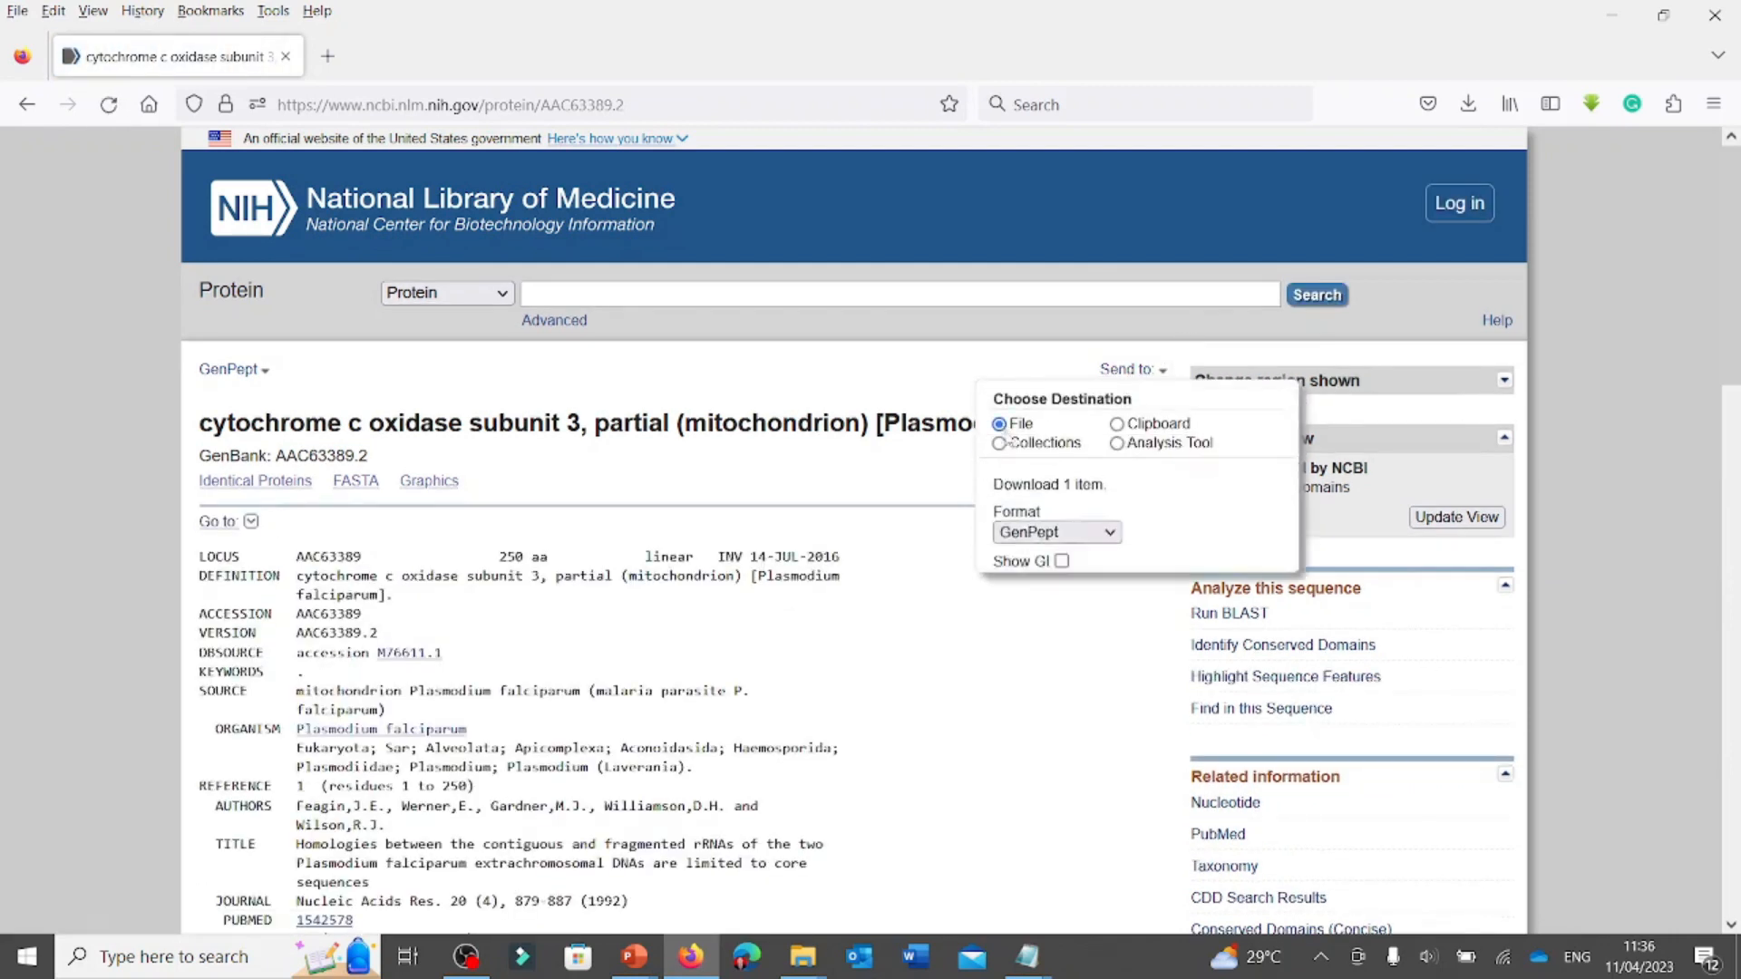
click(1049, 538)
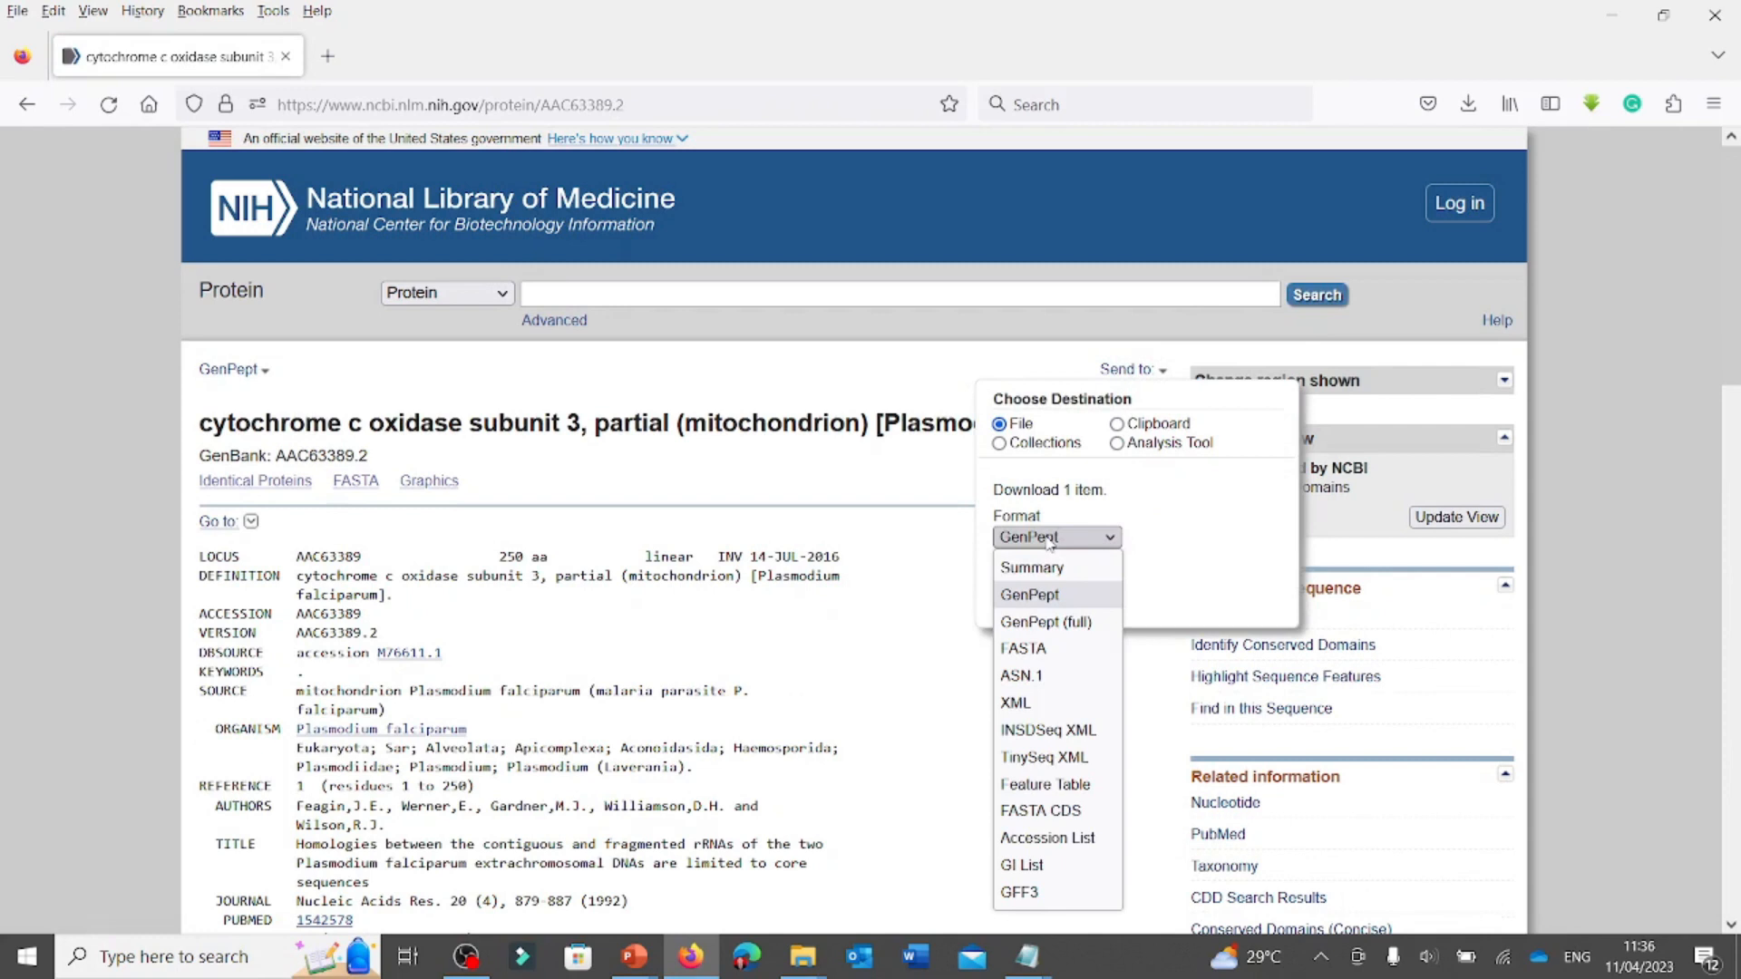
click(1042, 812)
click(1033, 569)
Display the subunit 3 record in FASTA format and view its file export options without creating a file.
click(367, 485)
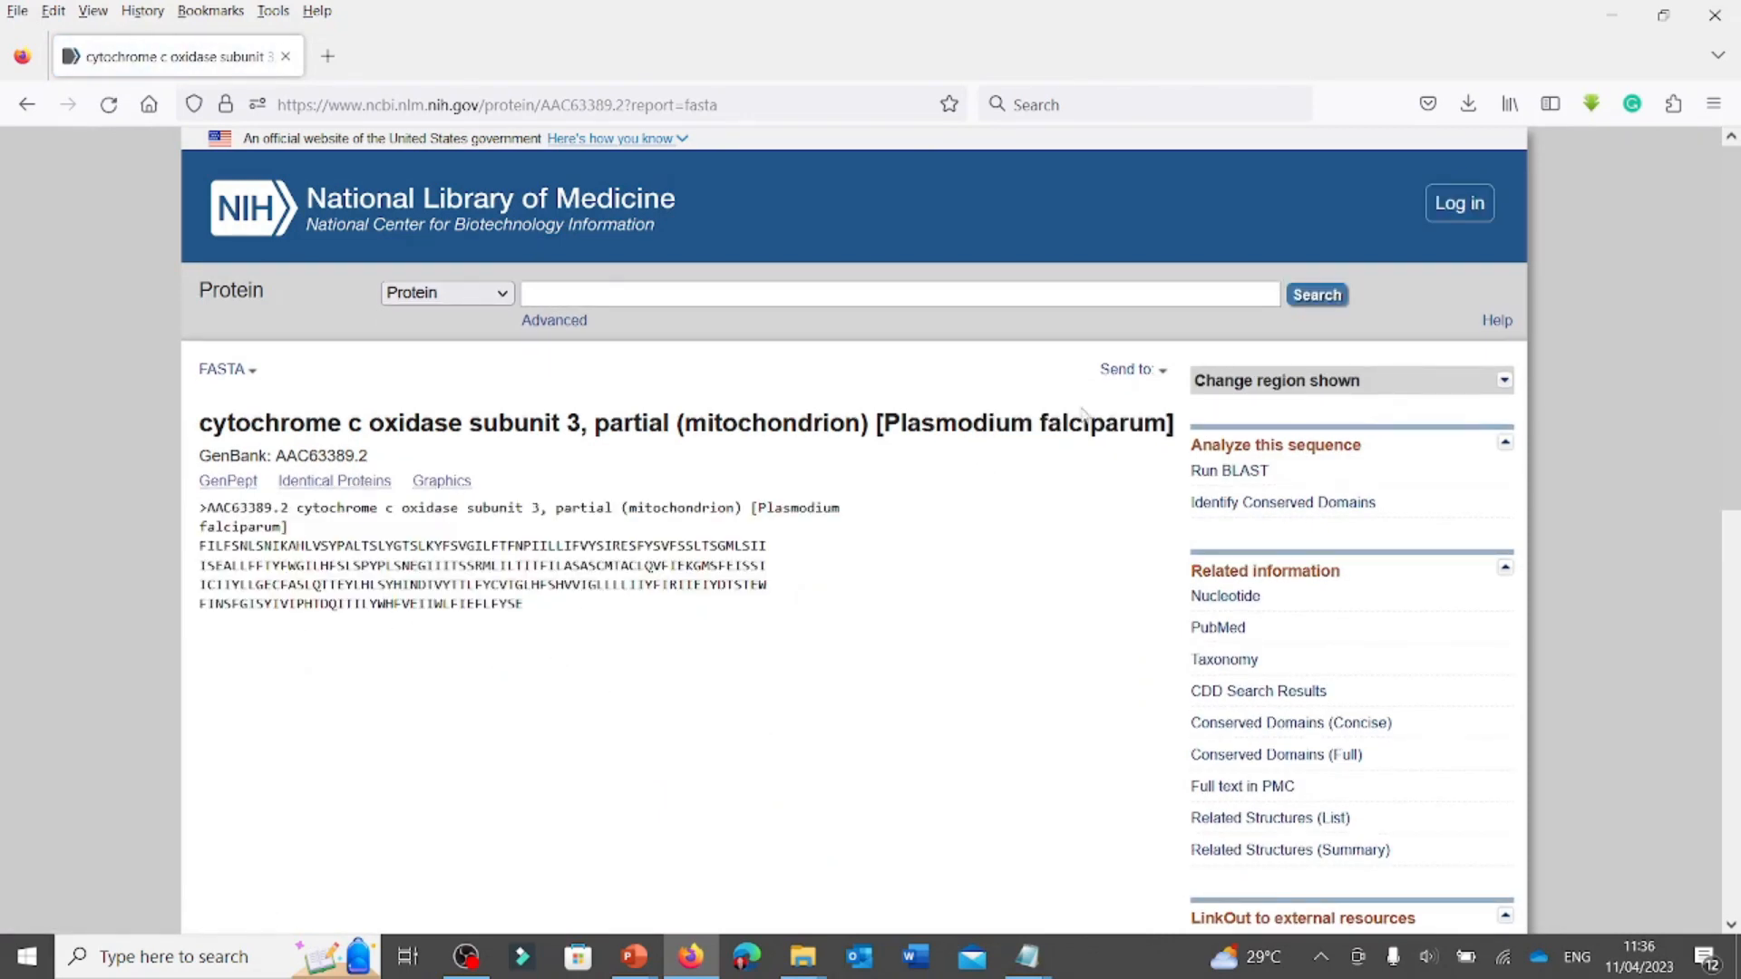
click(1147, 372)
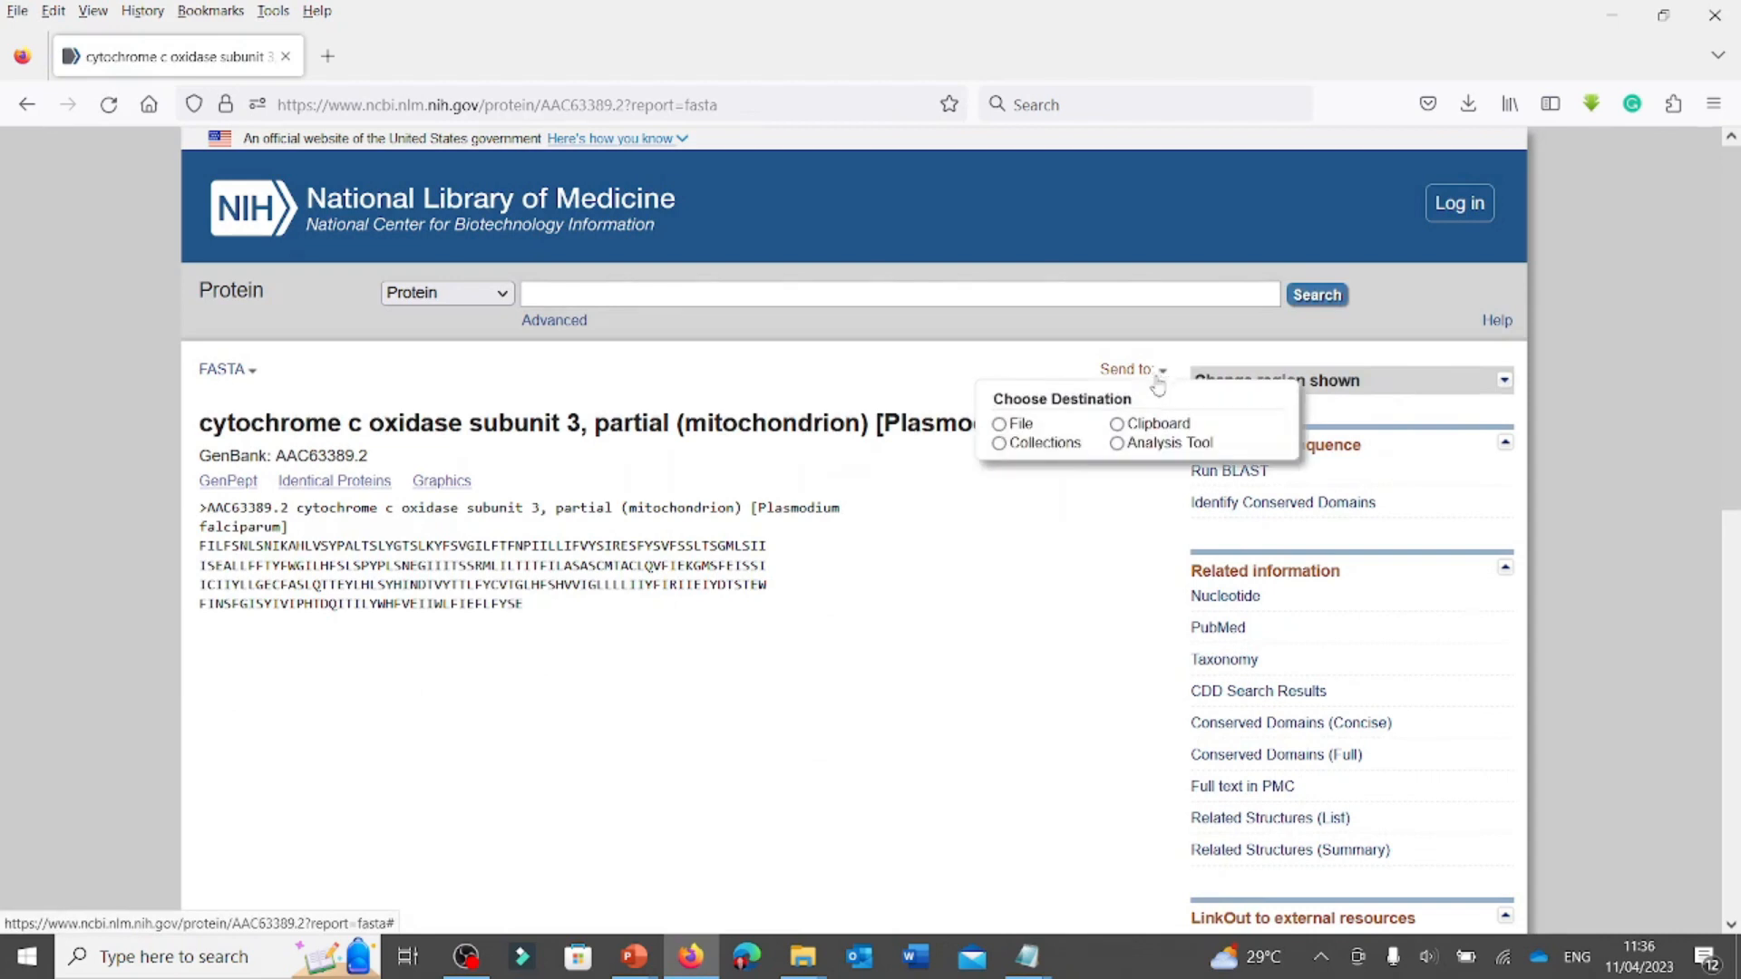
click(1019, 424)
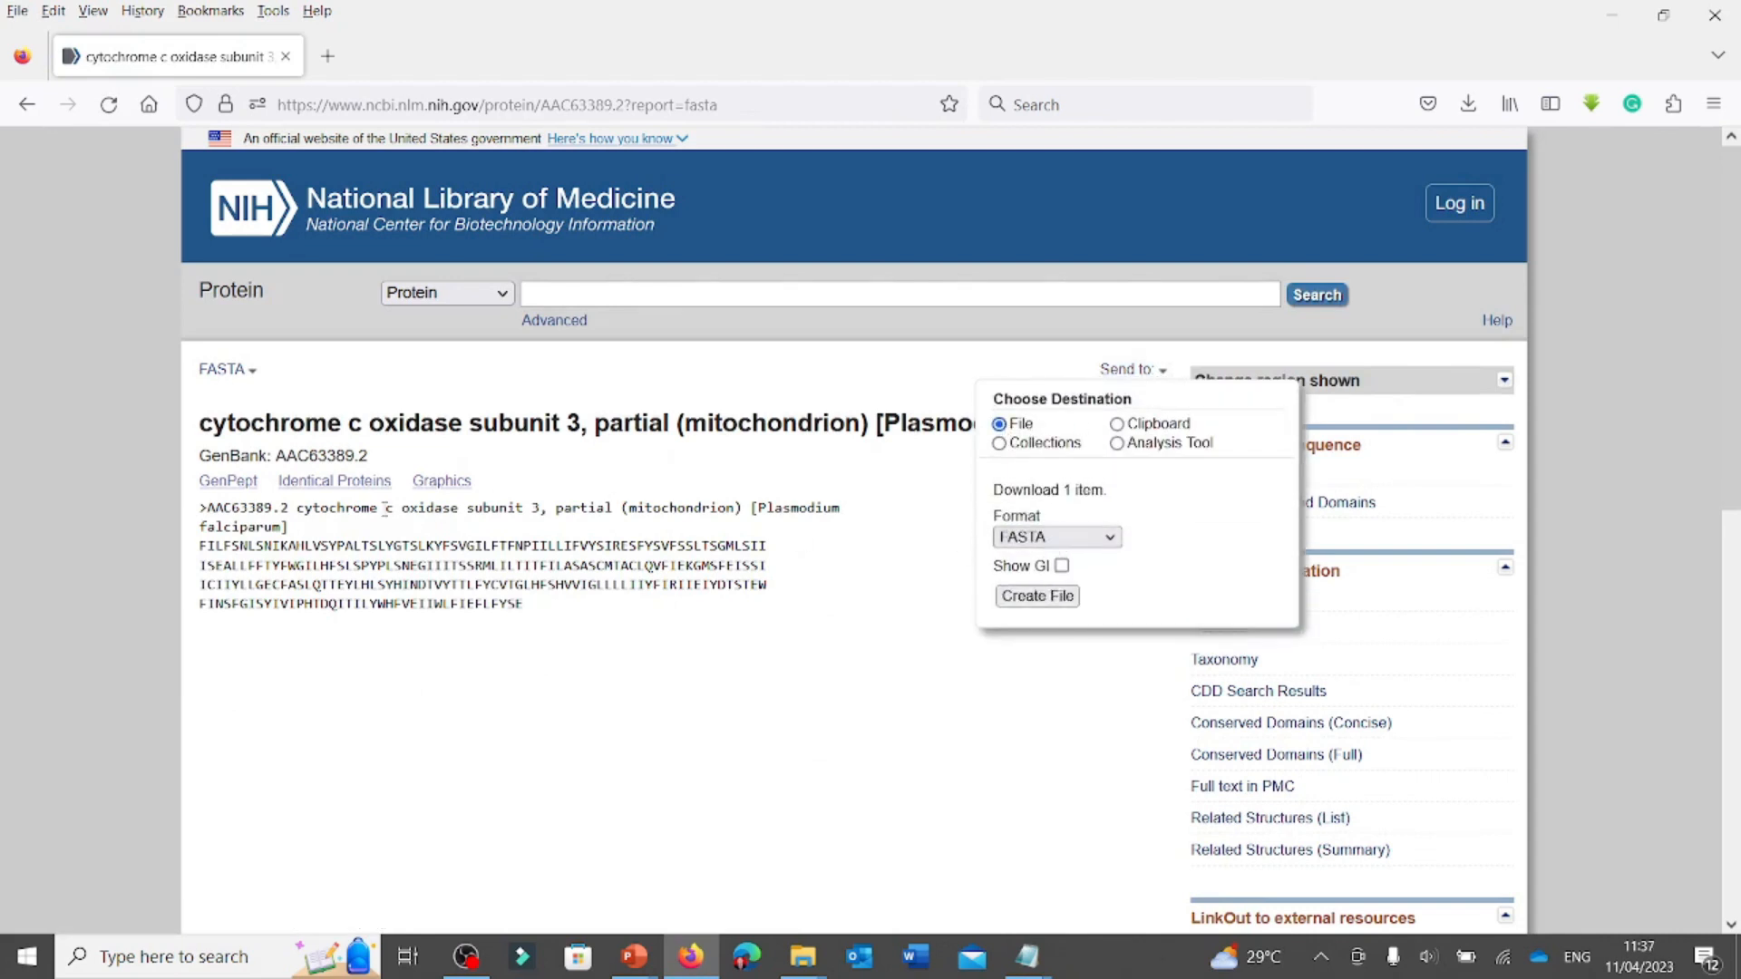
click(625, 671)
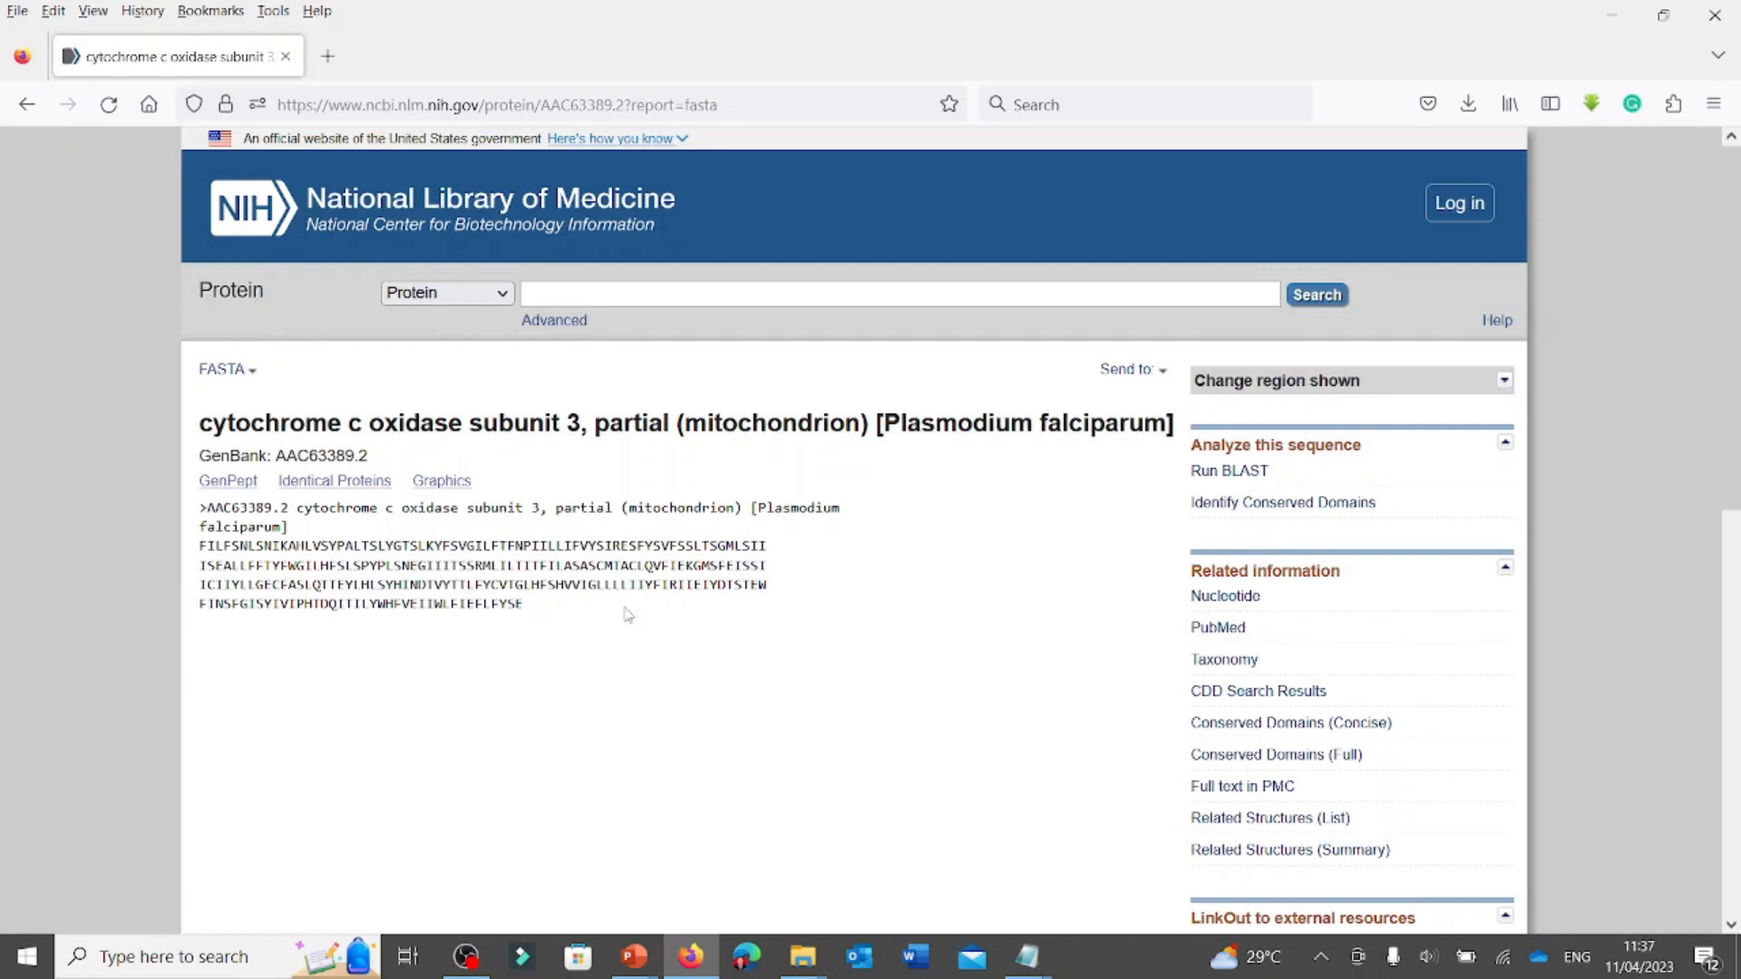
Switch to Notepad to view the saved cytochrome c oxidase subunit I FASTA sequence and minimize its window.
key(alt+Tab)
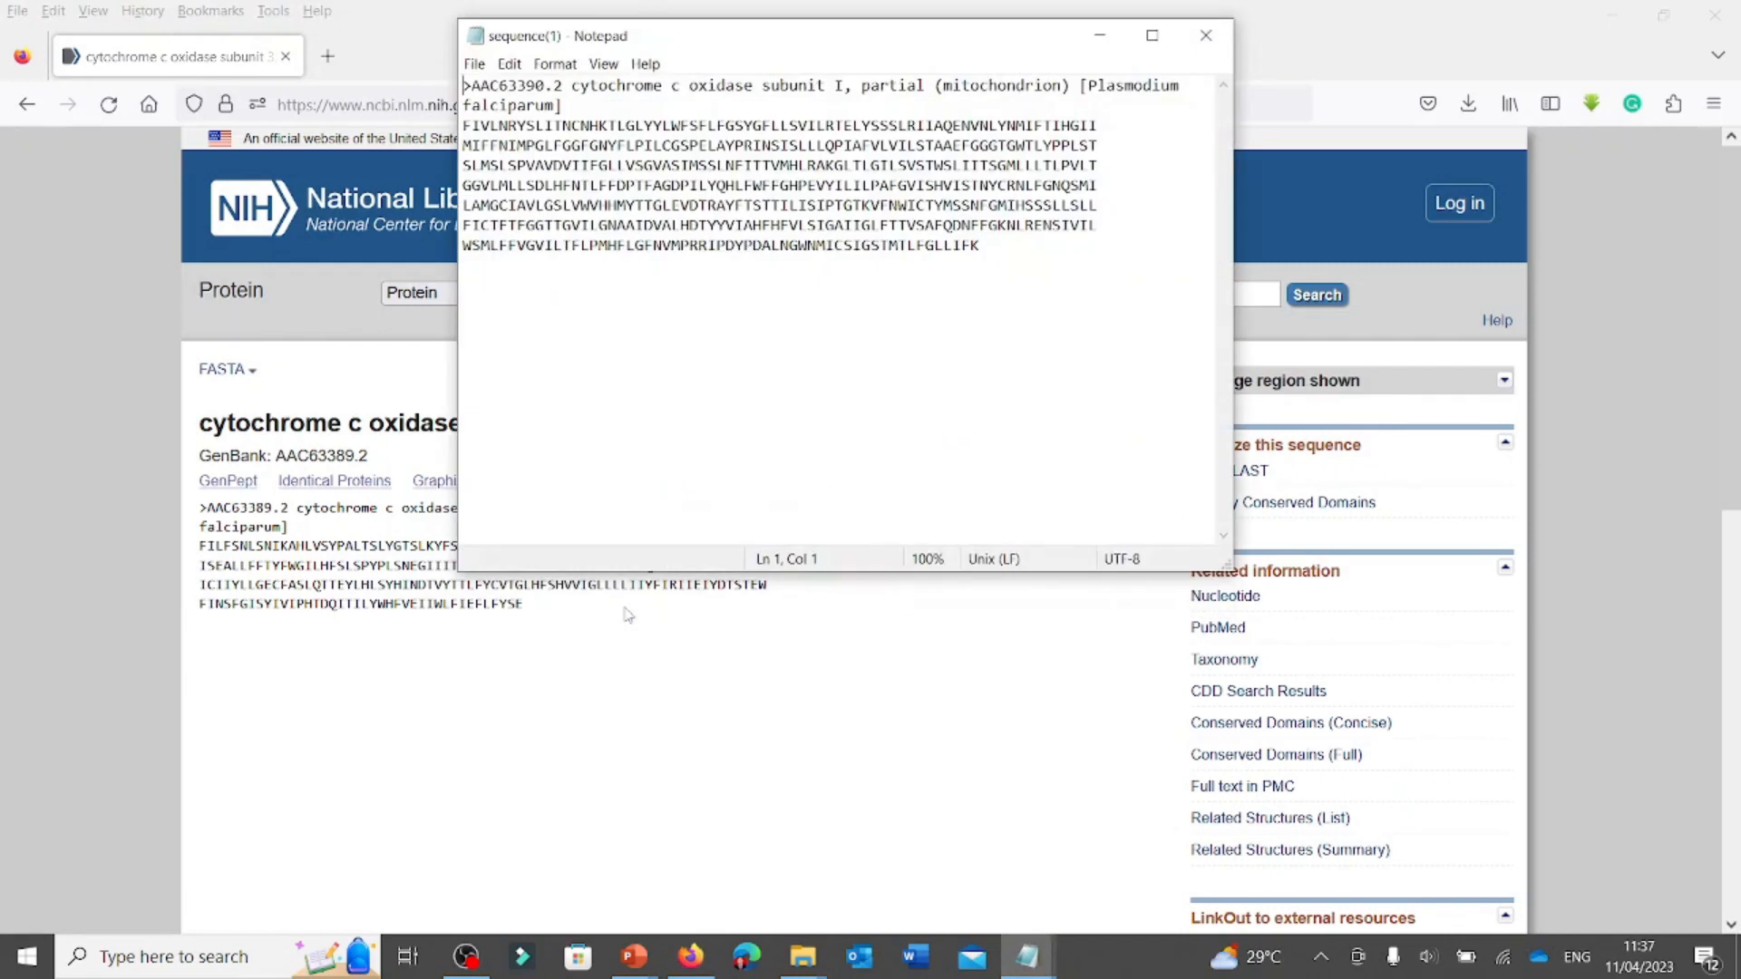
click(1099, 36)
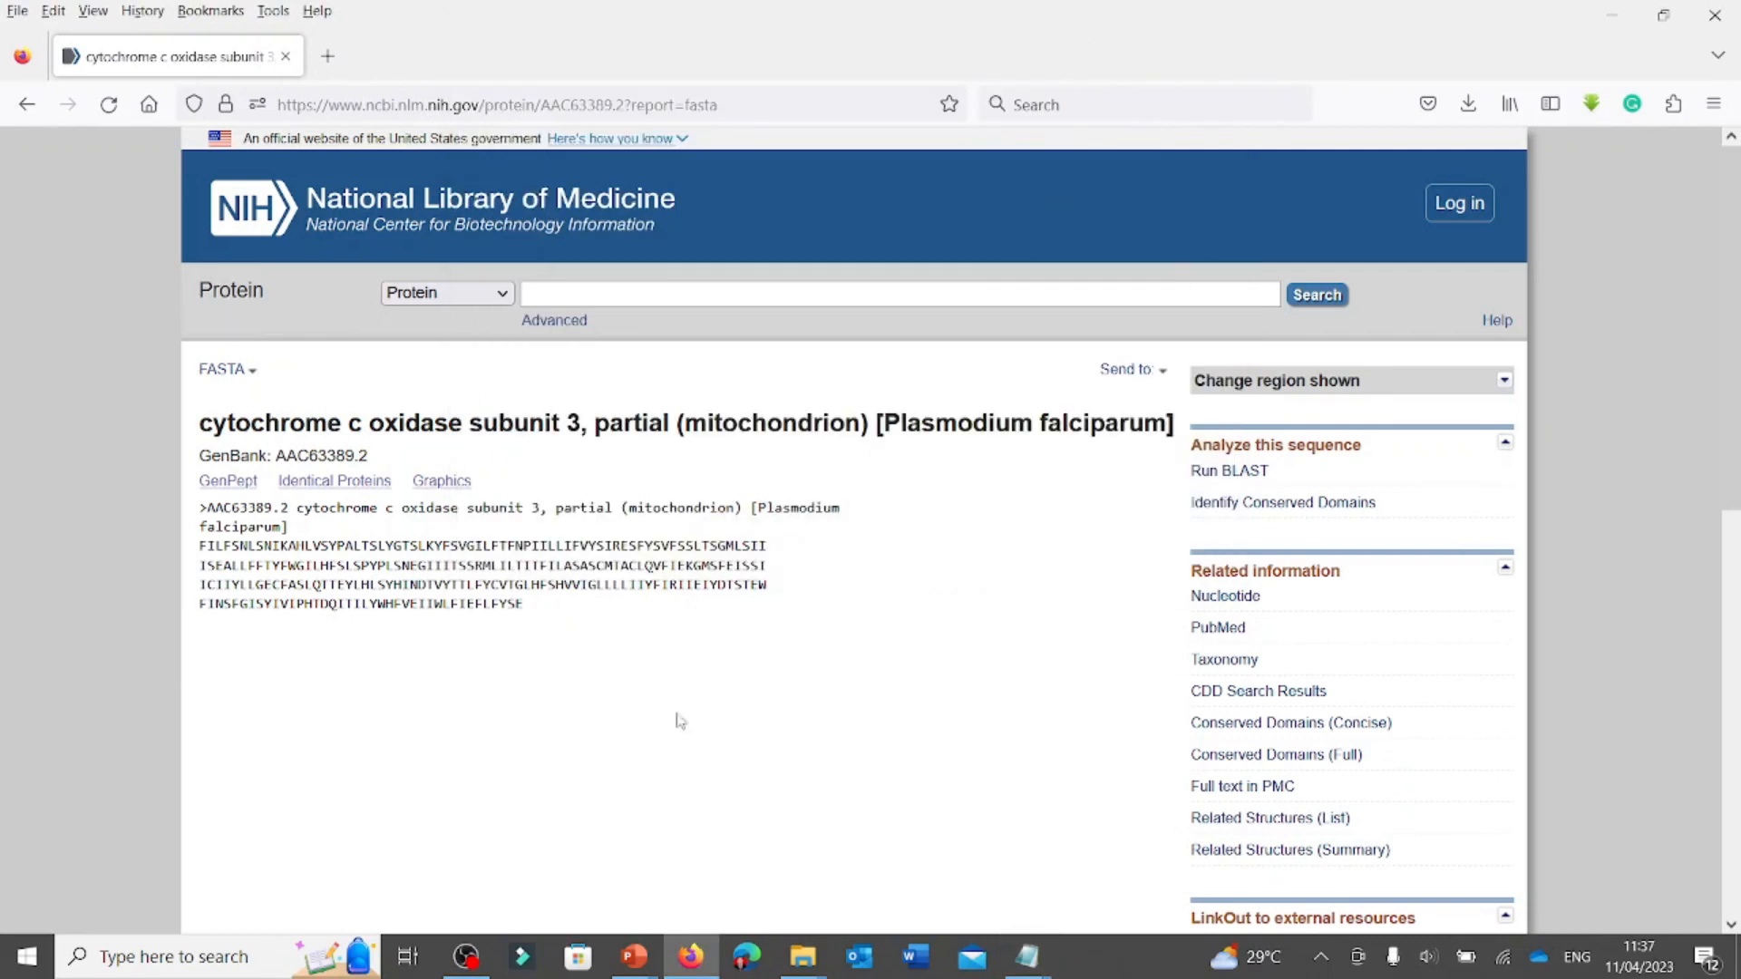